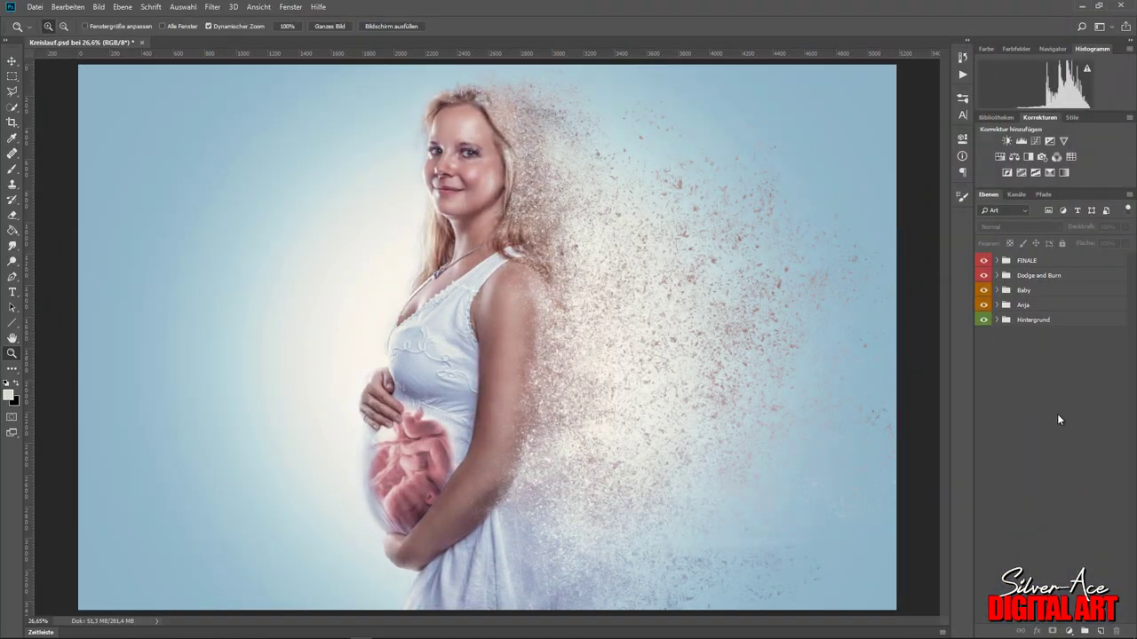
Open the Anja smart object's source photo IMG_7081-11.psd, keeping its embedded profile.
{"action": "left_click", "coordinate": [997, 305]}
{"action": "left_click", "coordinate": [1007, 349]}
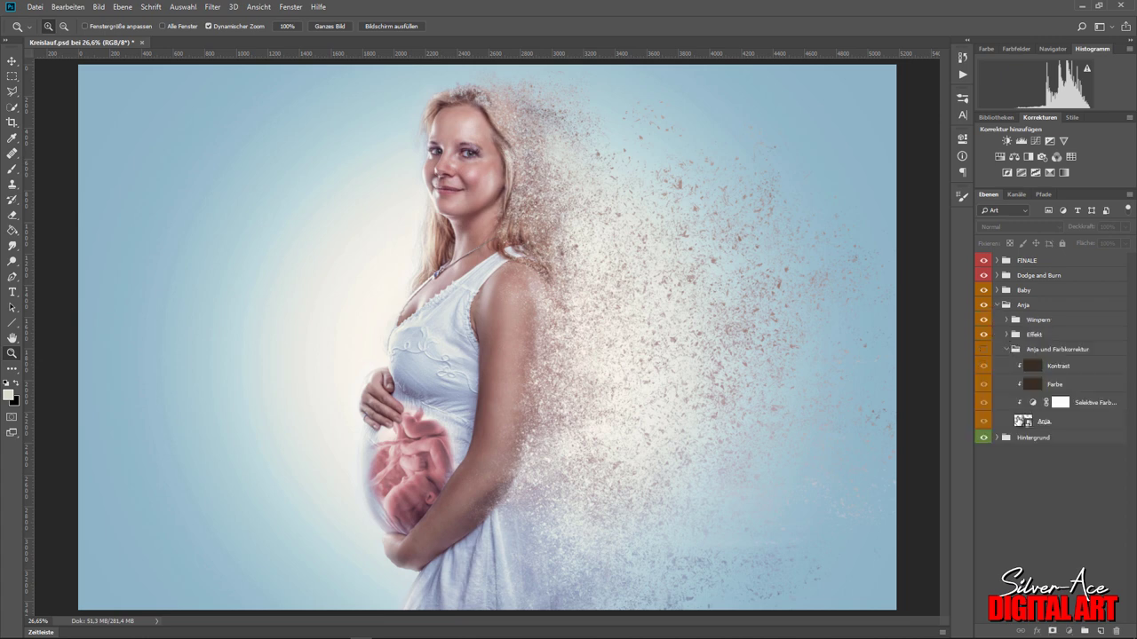
{"action": "left_click", "coordinate": [1018, 420]}
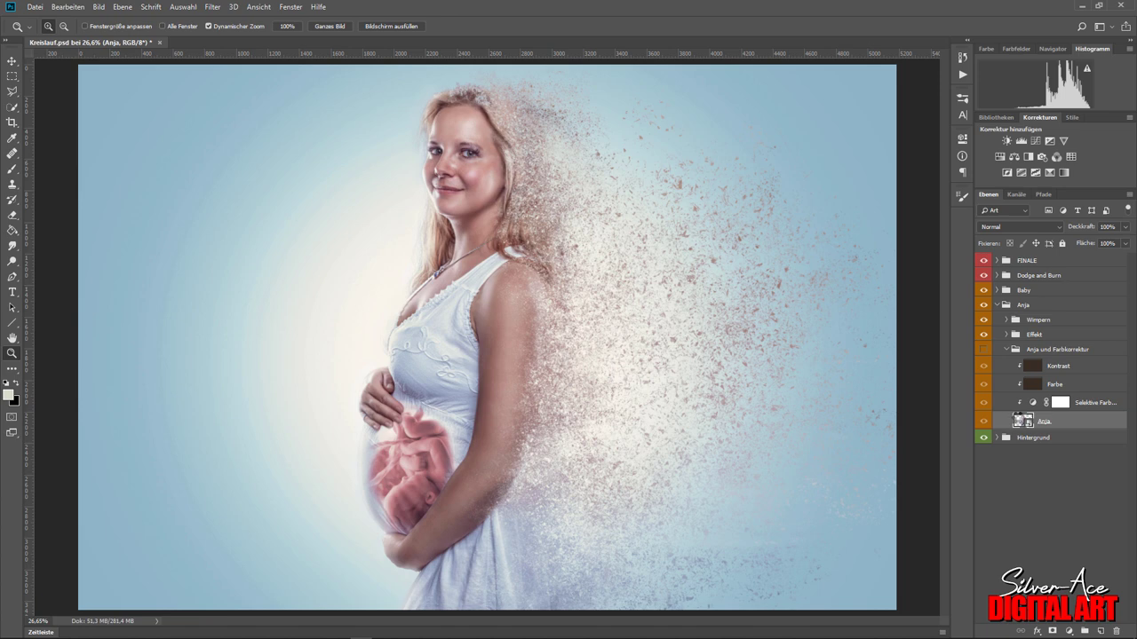
{"action": "double_click", "coordinate": [1018, 419]}
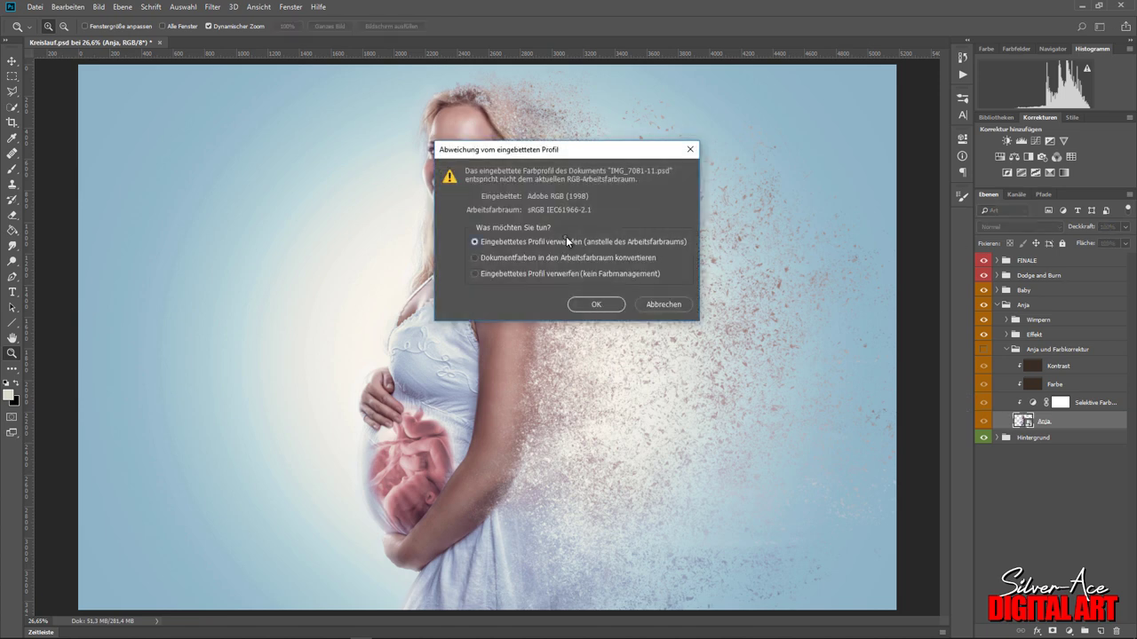
{"action": "left_click", "coordinate": [596, 304]}
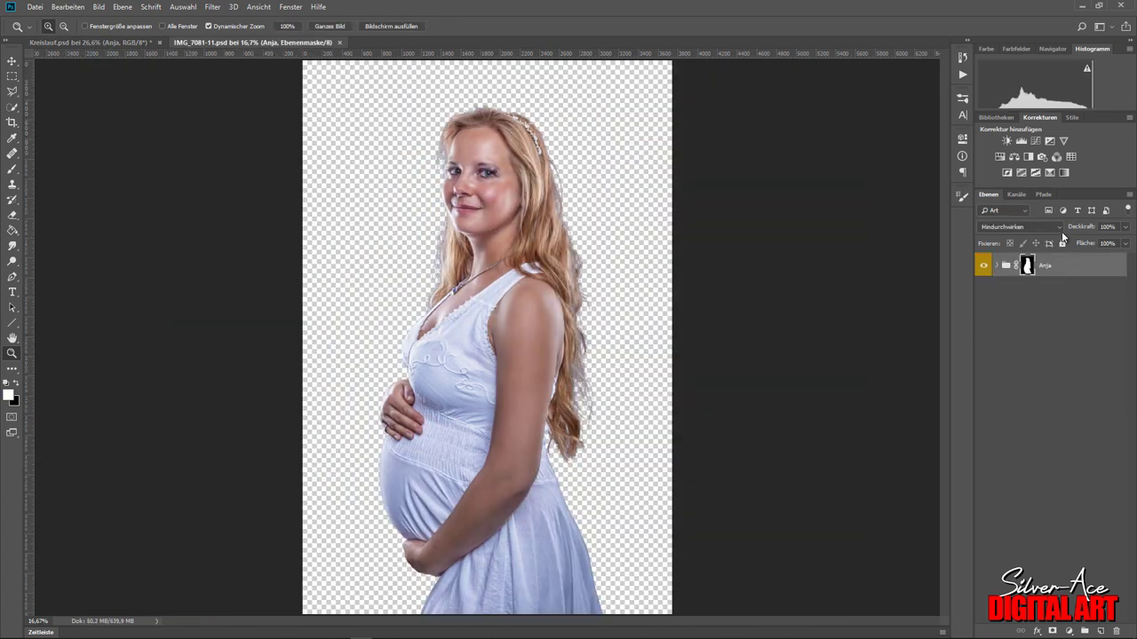
Disable the Anja group mask and hide the Retusche group to reveal the original shot.
{"action": "left_click", "coordinate": [1027, 266], "text": "shift"}
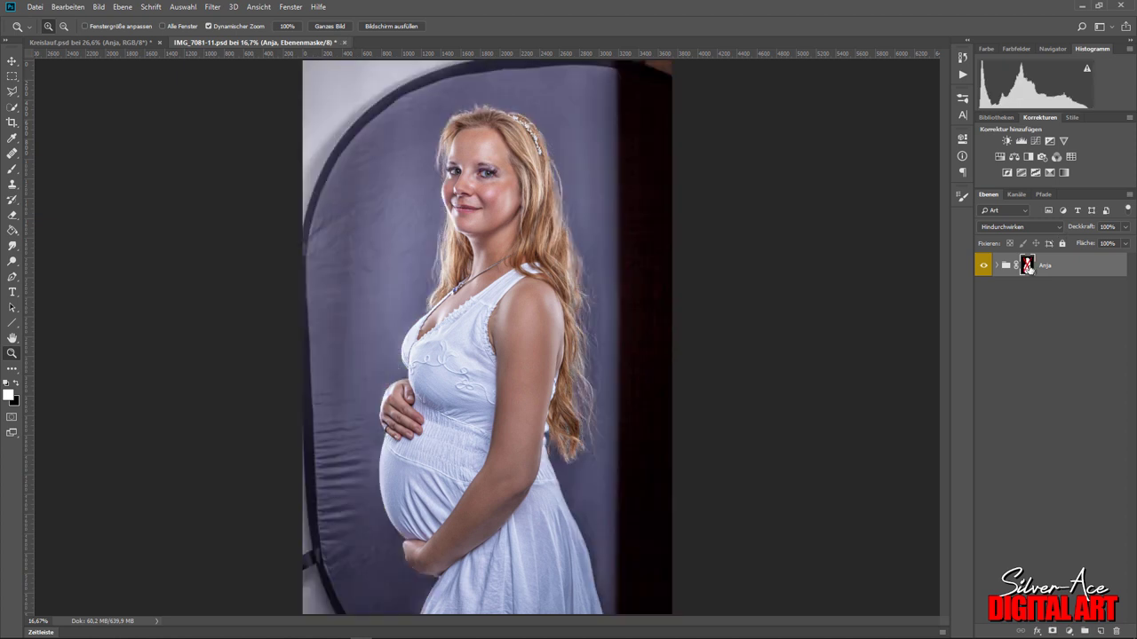
{"action": "left_click", "coordinate": [998, 265]}
{"action": "left_click", "coordinate": [984, 285]}
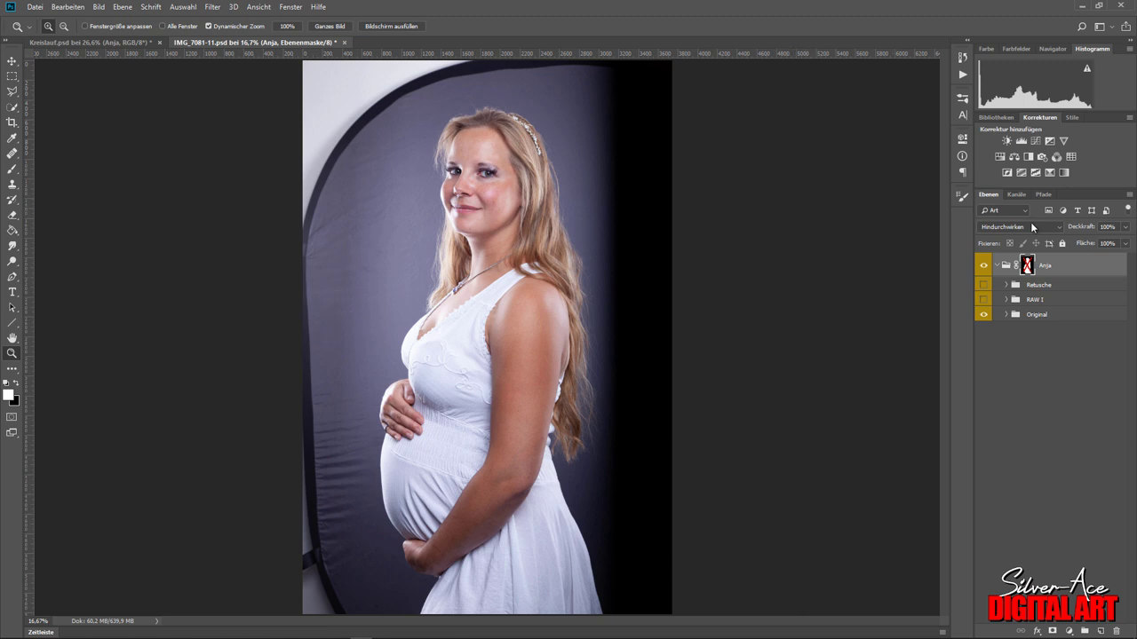
Turn on the RAW 1 group, compare it against the Original, and leave it visible.
{"action": "left_click", "coordinate": [984, 300]}
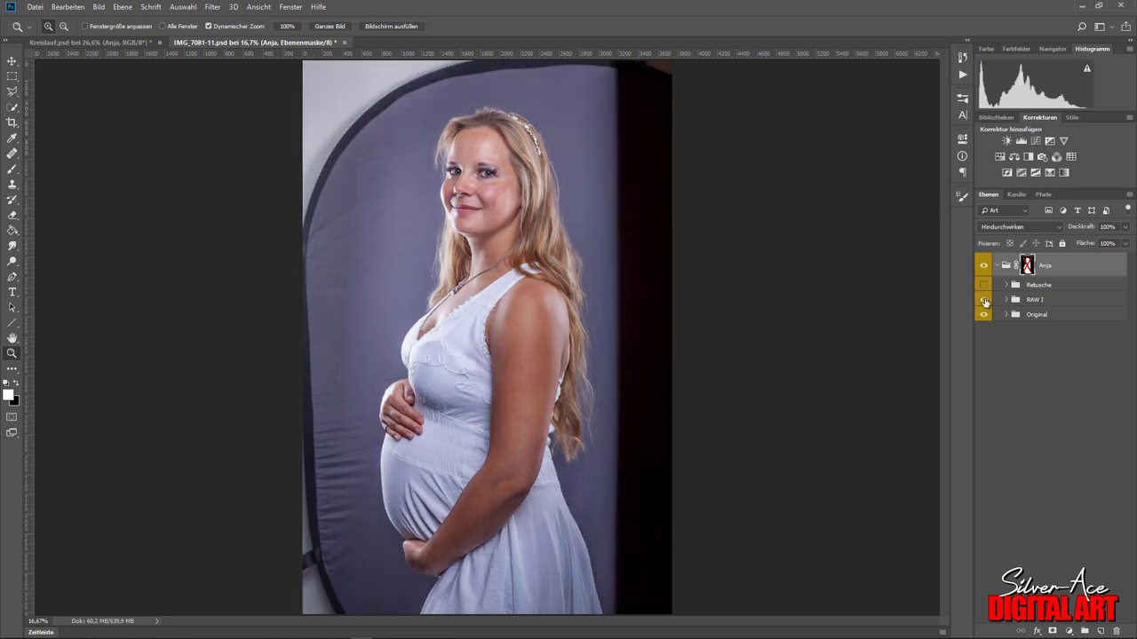
{"action": "left_click", "coordinate": [984, 301], "text": "shift"}
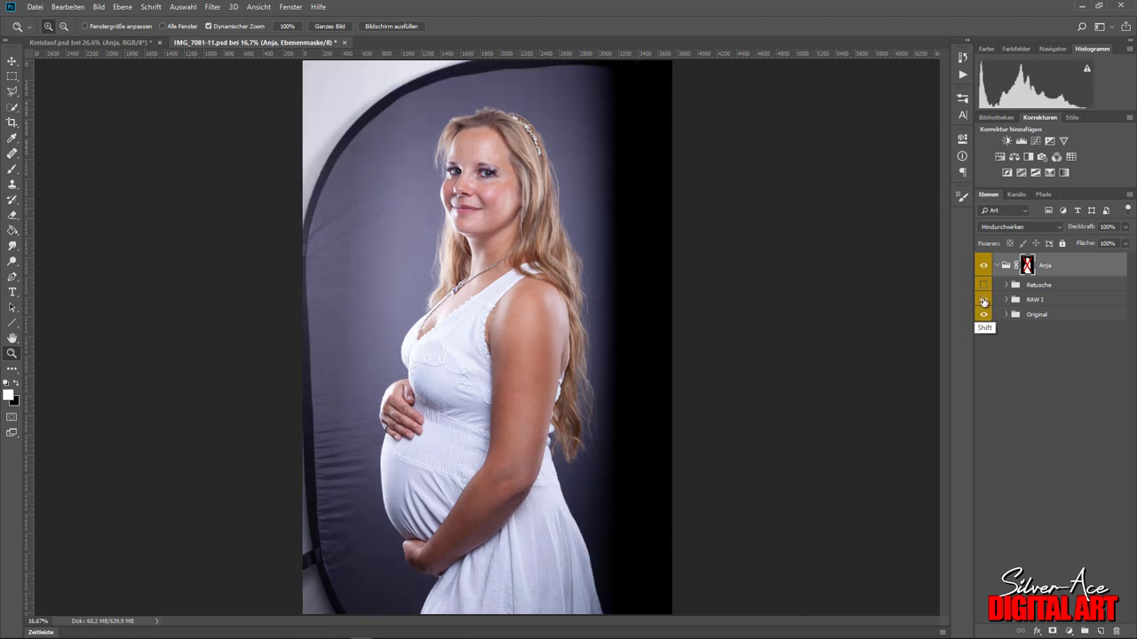
{"action": "left_click", "coordinate": [984, 302], "text": "shift"}
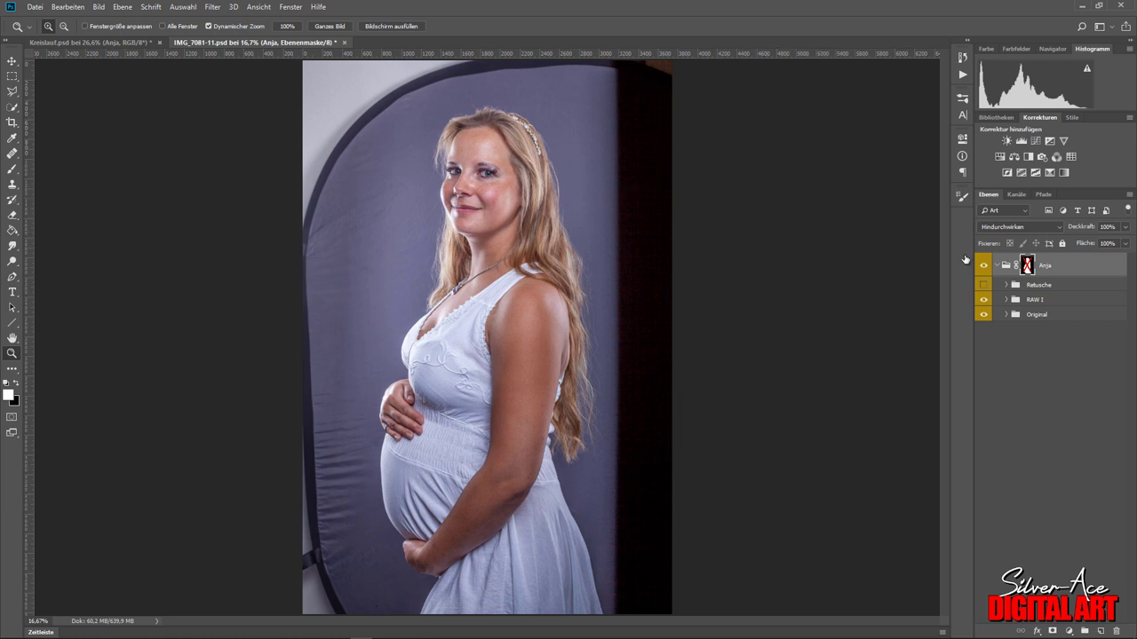
Show the Retusche group and compare its FQT und Farbanpassung and Verflüssigen layers before and after.
{"action": "left_click", "coordinate": [1005, 284]}
{"action": "left_click", "coordinate": [984, 284]}
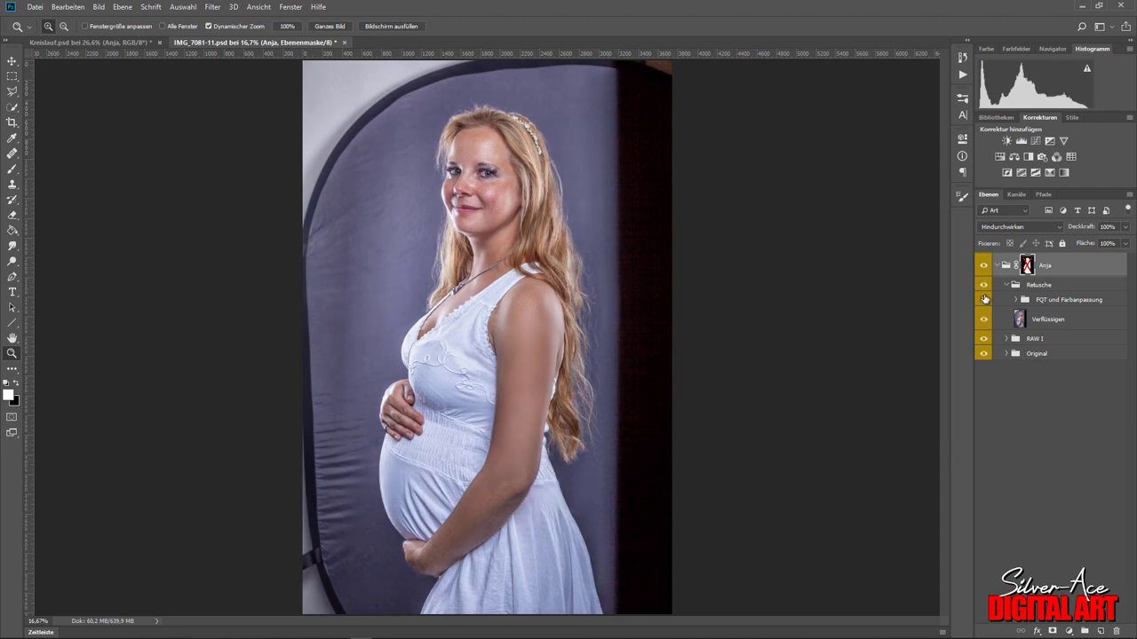
{"action": "left_click", "coordinate": [984, 299]}
{"action": "left_click_drag", "start_coordinate": [984, 300], "coordinate": [985, 320]}
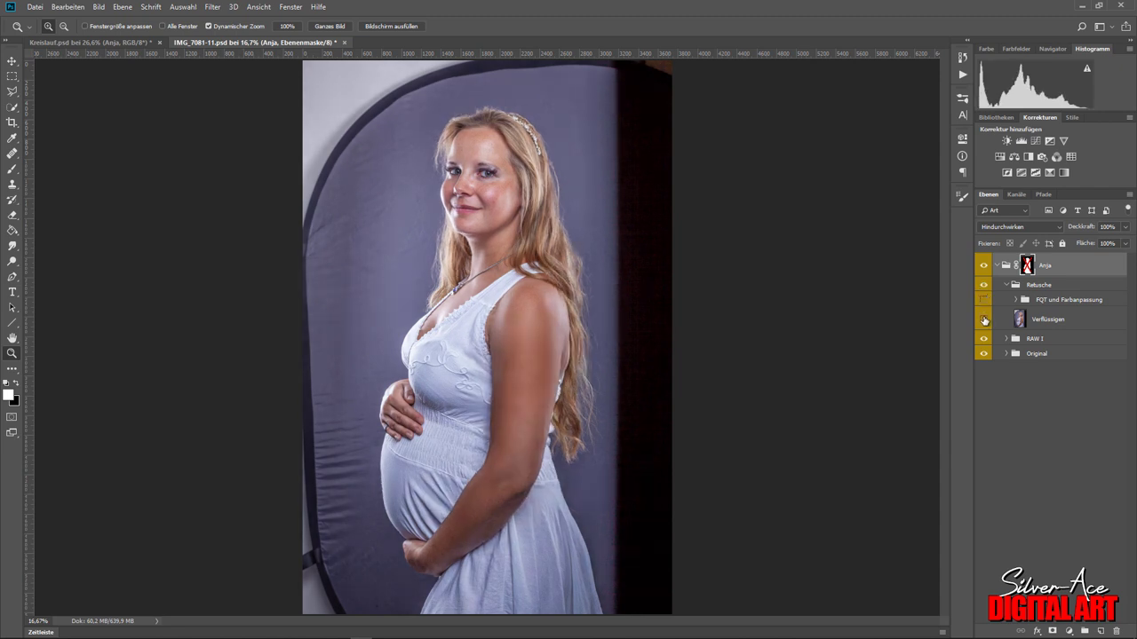
{"action": "left_click", "coordinate": [984, 320]}
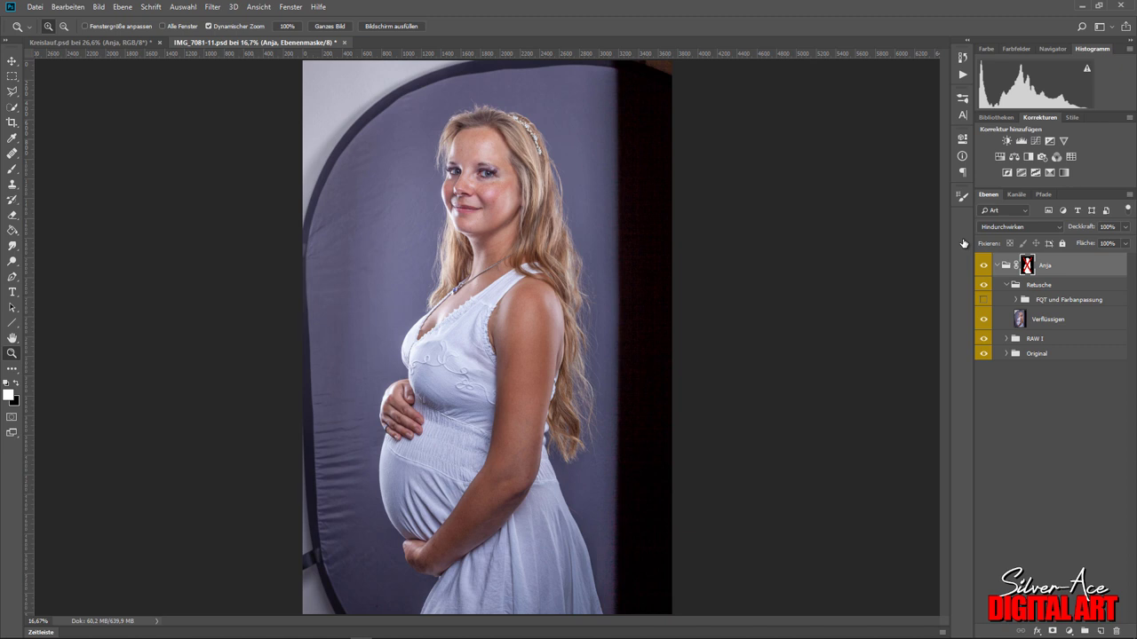
{"action": "left_click", "coordinate": [983, 299]}
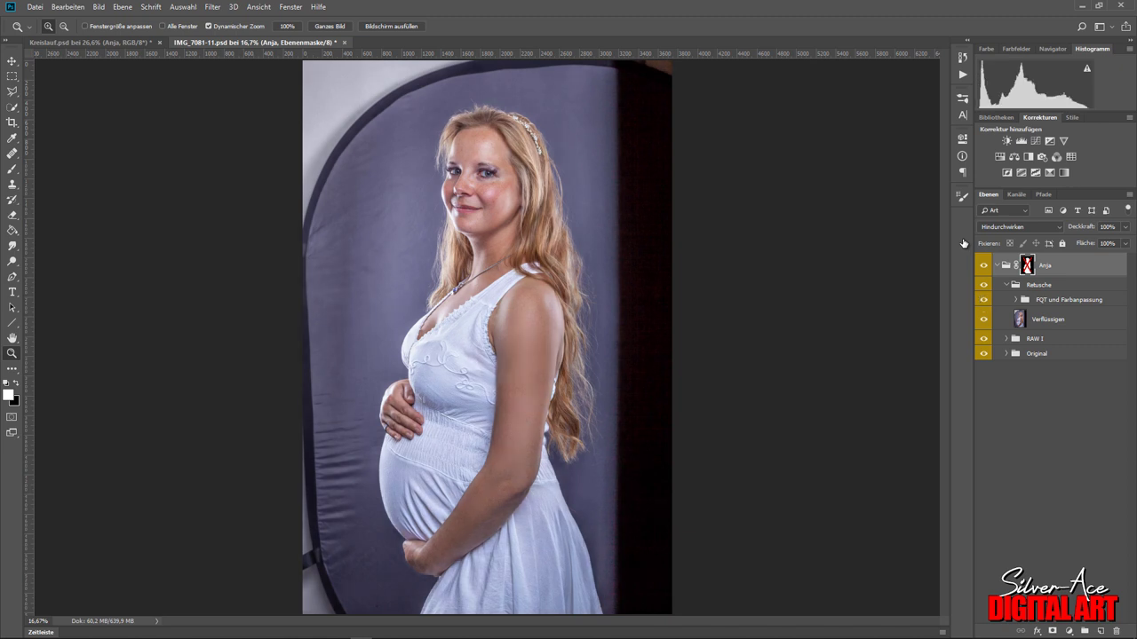
{"action": "left_click", "coordinate": [984, 299]}
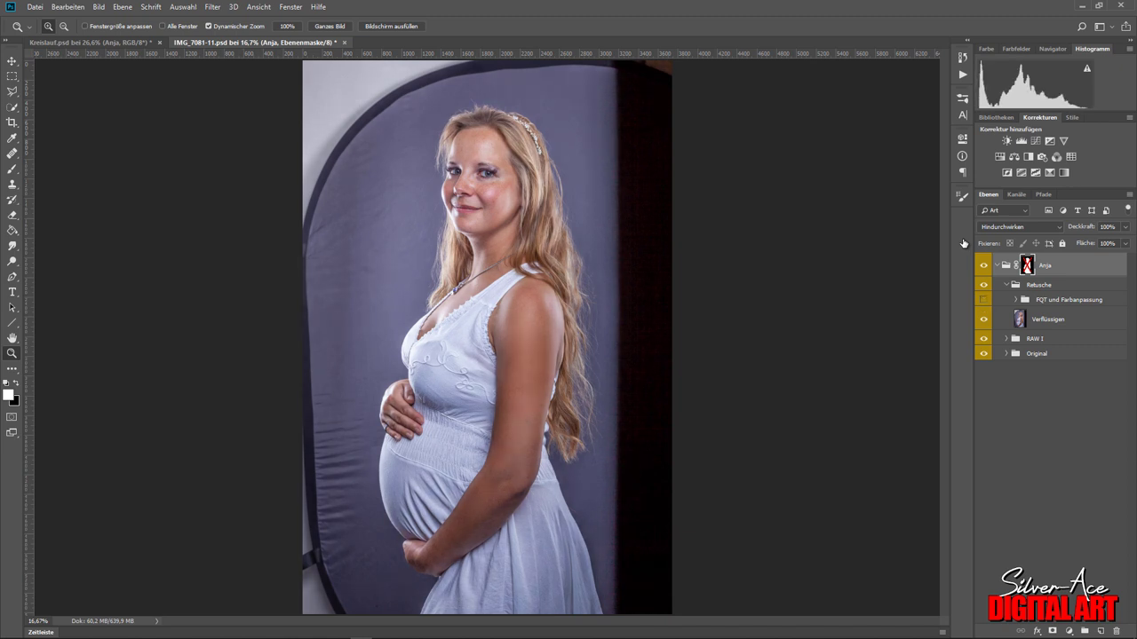
{"action": "left_click", "coordinate": [983, 299]}
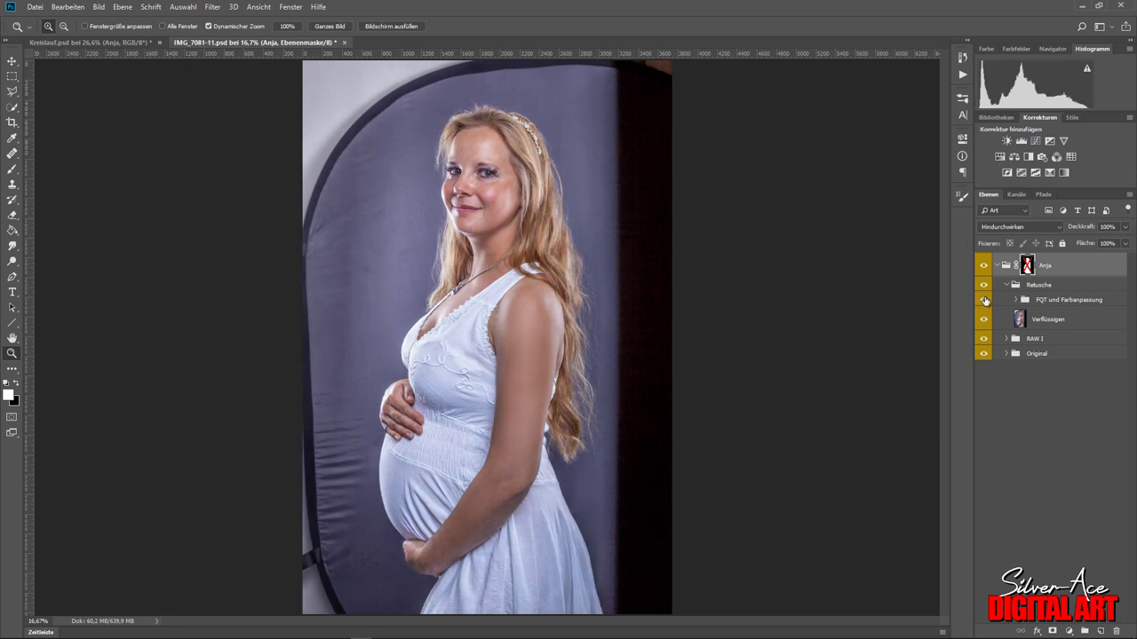
Inside FQT und Farbanpassung, hide Details, compare Hautglättung, and show Farbanpassung.
{"action": "left_click", "coordinate": [1016, 300]}
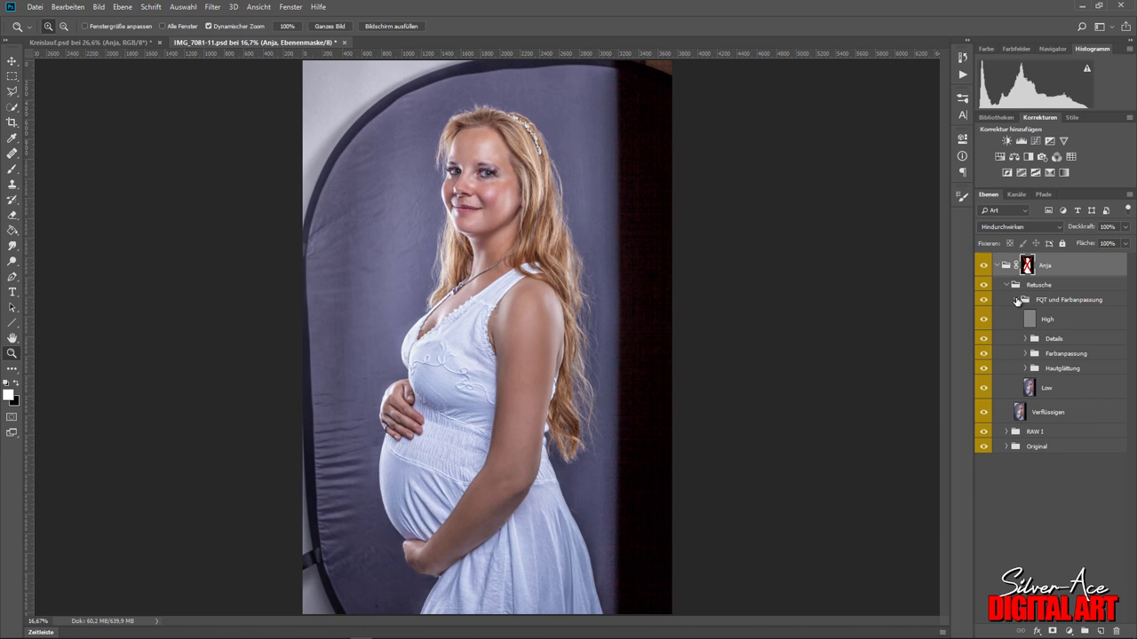
{"action": "left_click", "coordinate": [983, 340]}
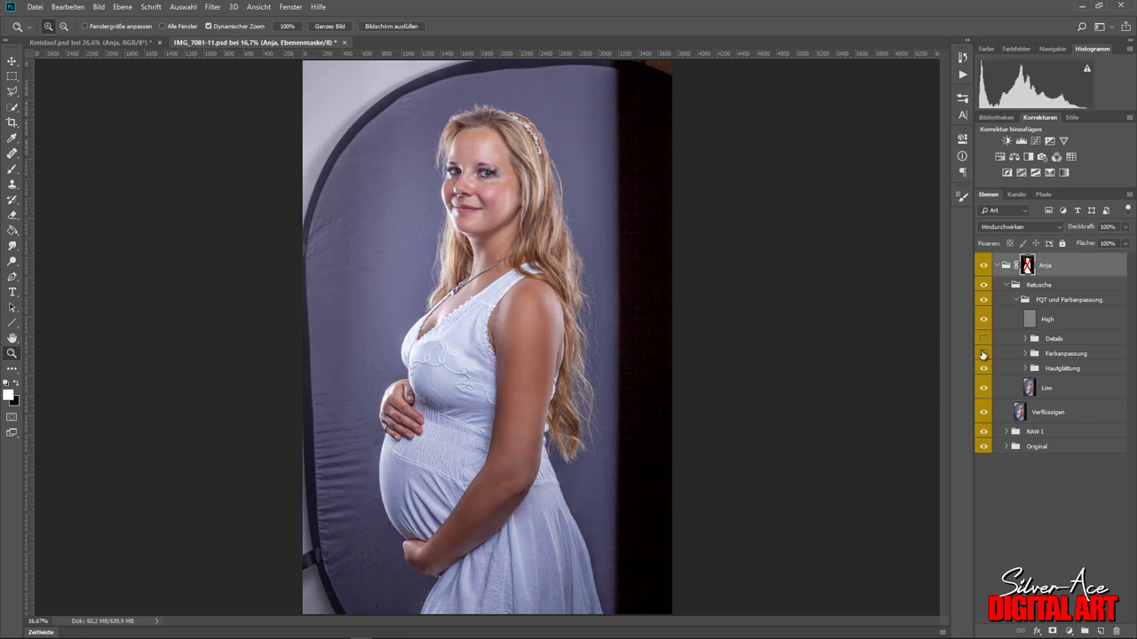
{"action": "left_click", "coordinate": [984, 369]}
{"action": "left_click", "coordinate": [984, 369]}
{"action": "left_click", "coordinate": [983, 354]}
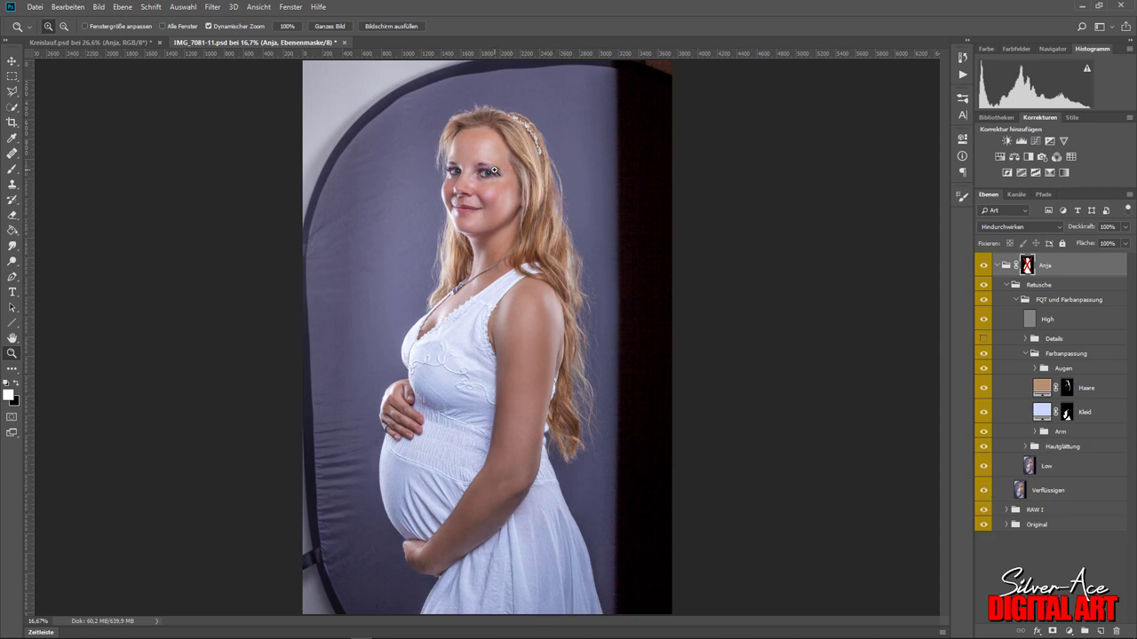
Zoom into the face, compare the Farbanpassung hair colouring, and collapse that group.
{"action": "left_click_drag", "start_coordinate": [484, 176], "coordinate": [862, 183]}
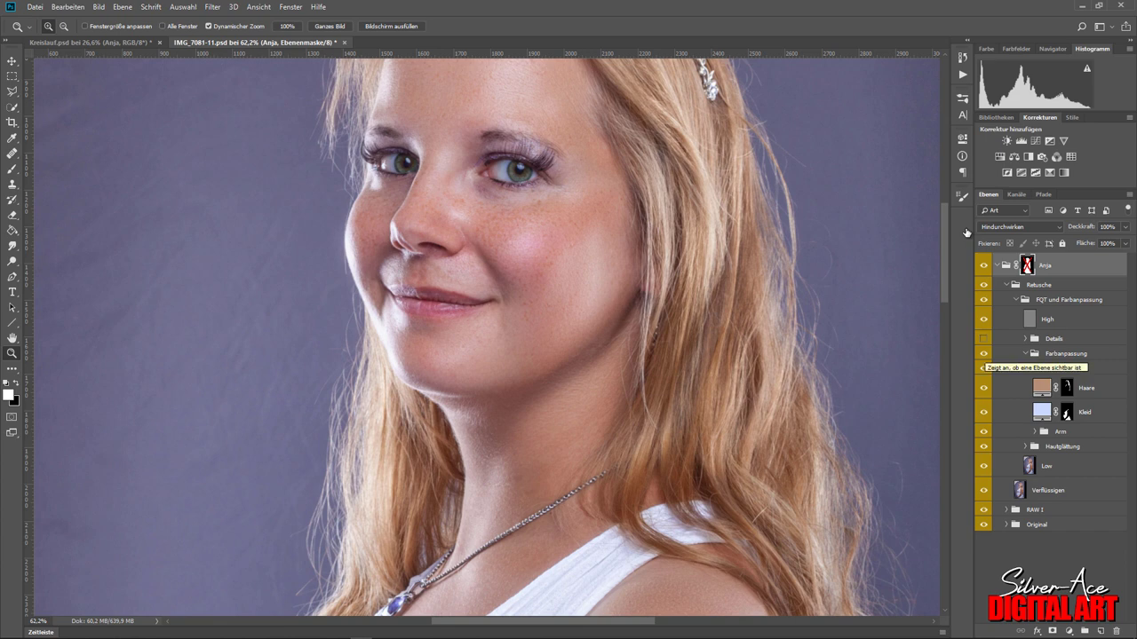
{"action": "left_click", "coordinate": [984, 354]}
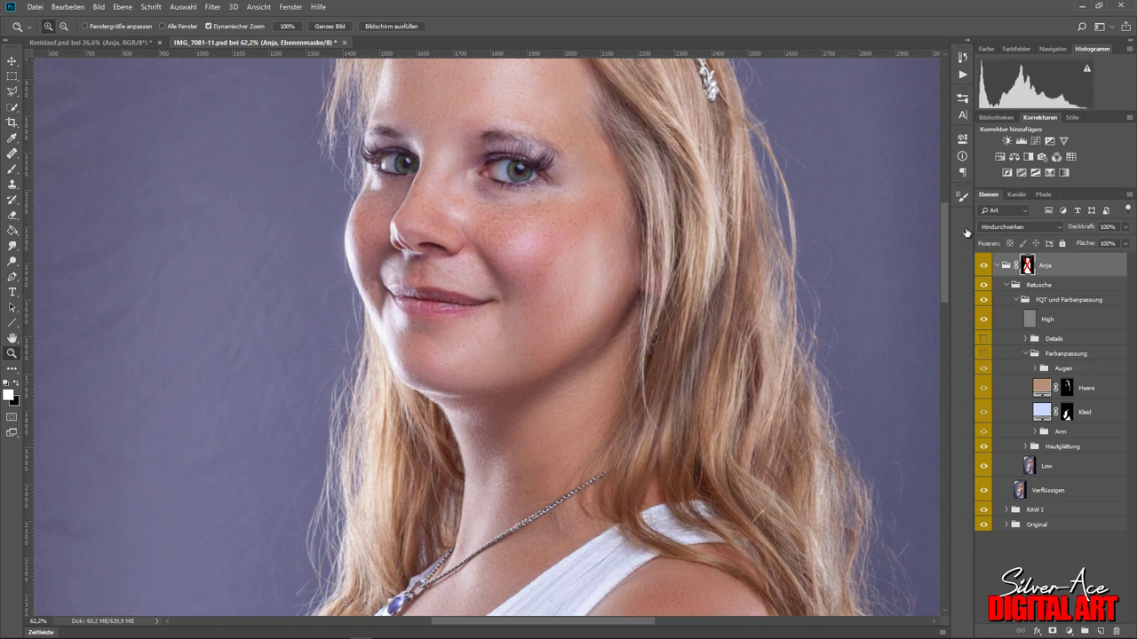
{"action": "left_click", "coordinate": [983, 353]}
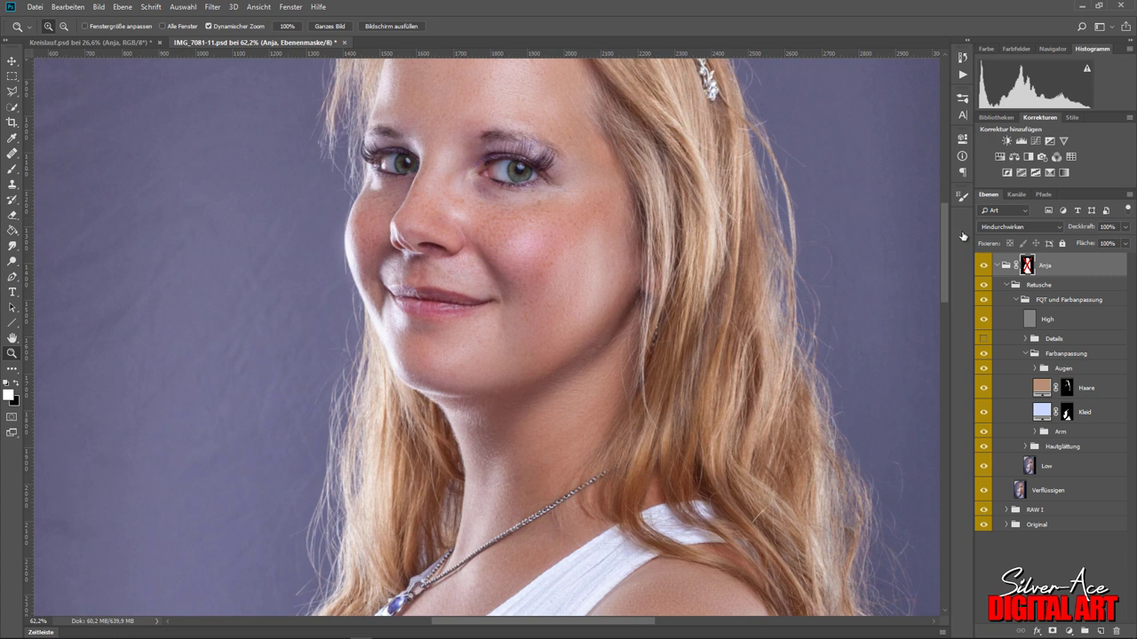
{"action": "left_click", "coordinate": [1026, 353]}
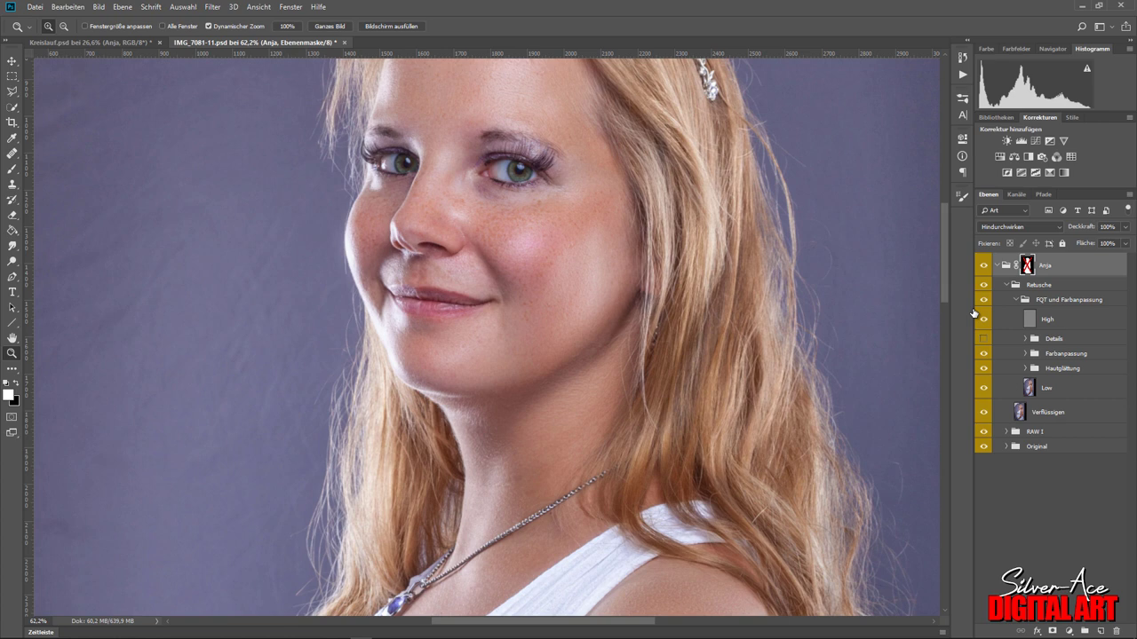
Turn the Details layer back on after comparing, and fit the whole image in view.
{"action": "left_click", "coordinate": [983, 338]}
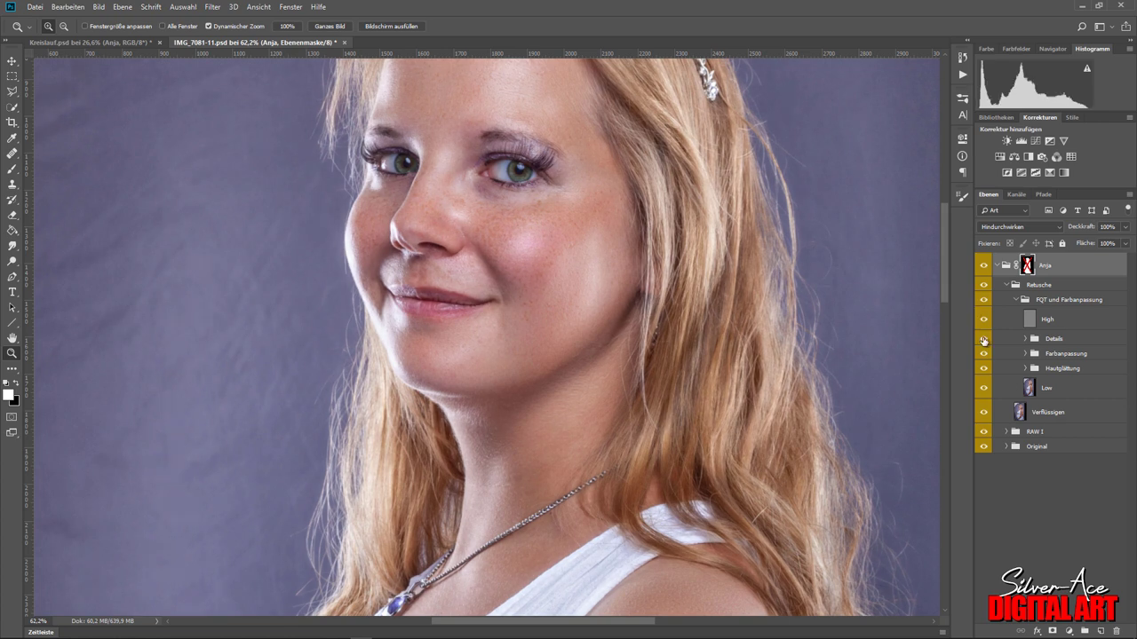
{"action": "left_click", "coordinate": [984, 339]}
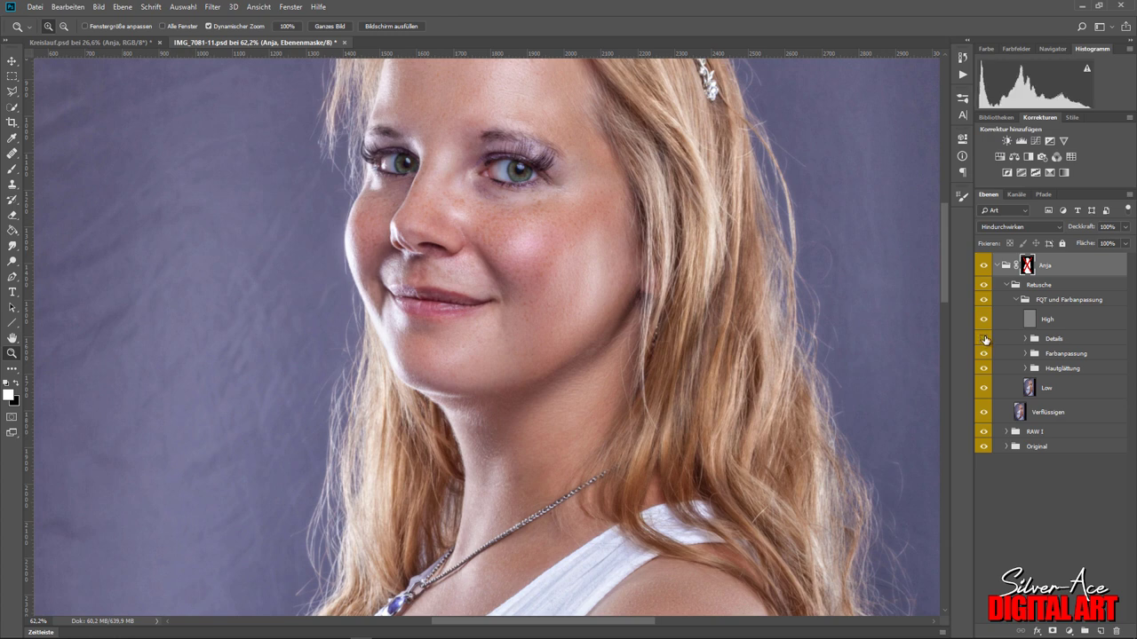
{"action": "left_click", "coordinate": [983, 338]}
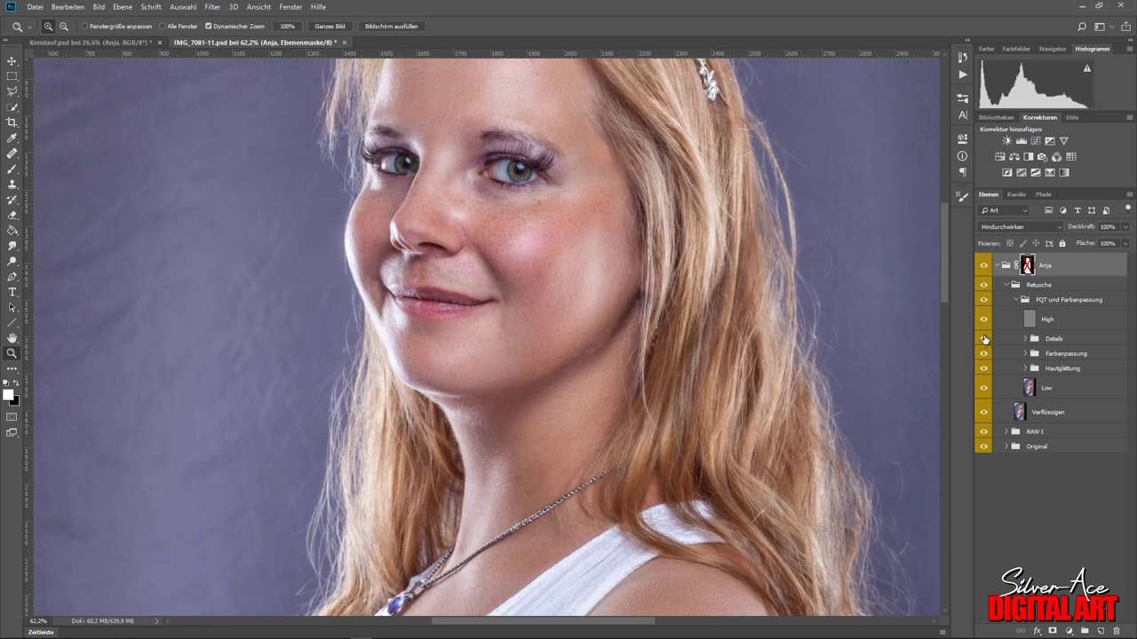
{"action": "right_click", "coordinate": [601, 255]}
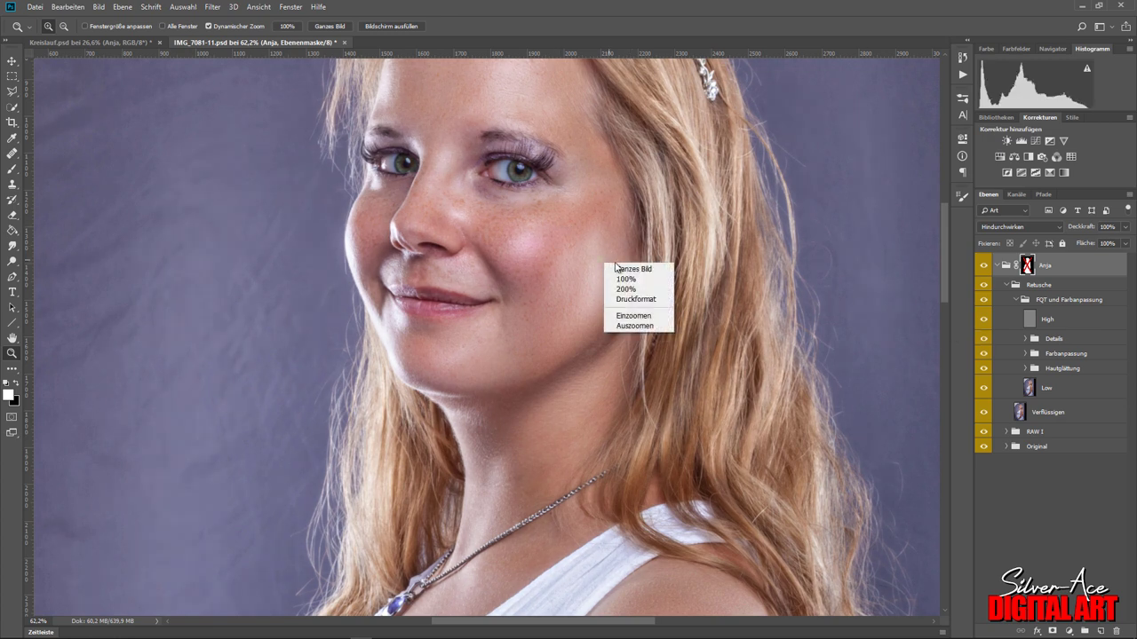
{"action": "left_click", "coordinate": [621, 269]}
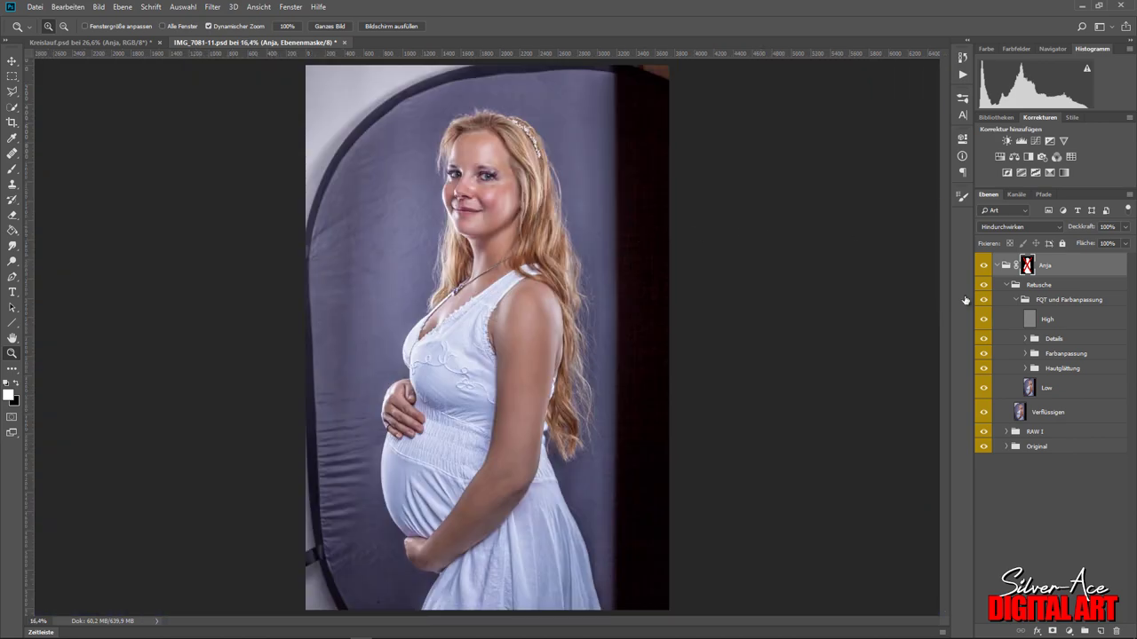
Recheck the Details layer and collapse the Retusche group.
{"action": "left_click", "coordinate": [983, 338]}
{"action": "left_click", "coordinate": [983, 338]}
{"action": "key", "text": "alt+bracketleft"}
{"action": "key", "text": "alt+bracketleft"}
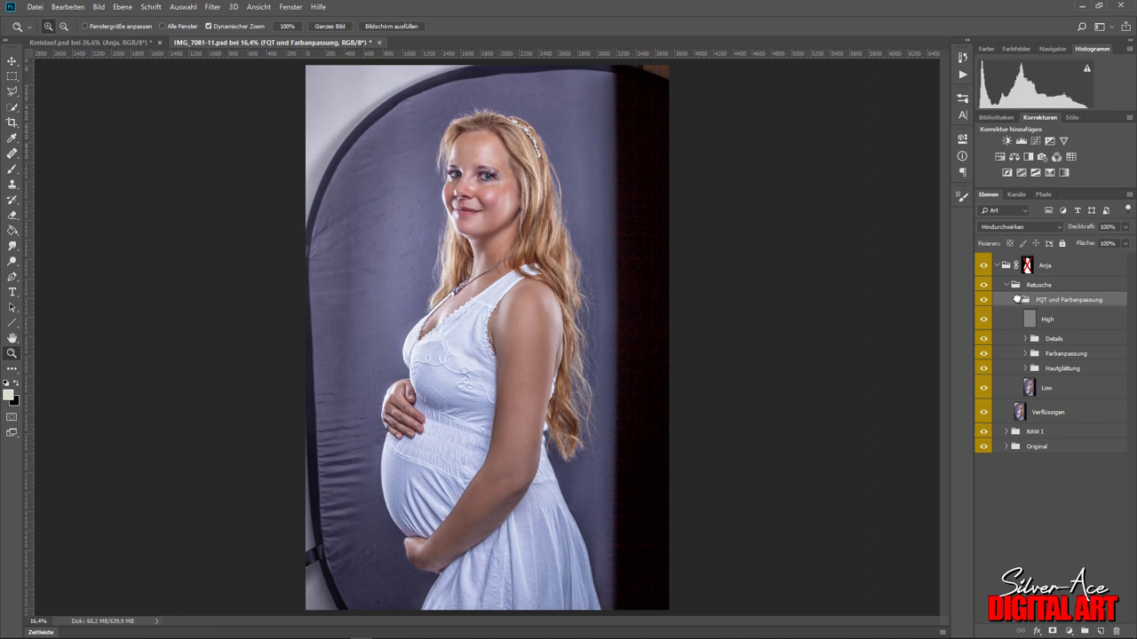
{"action": "left_click", "coordinate": [1018, 302]}
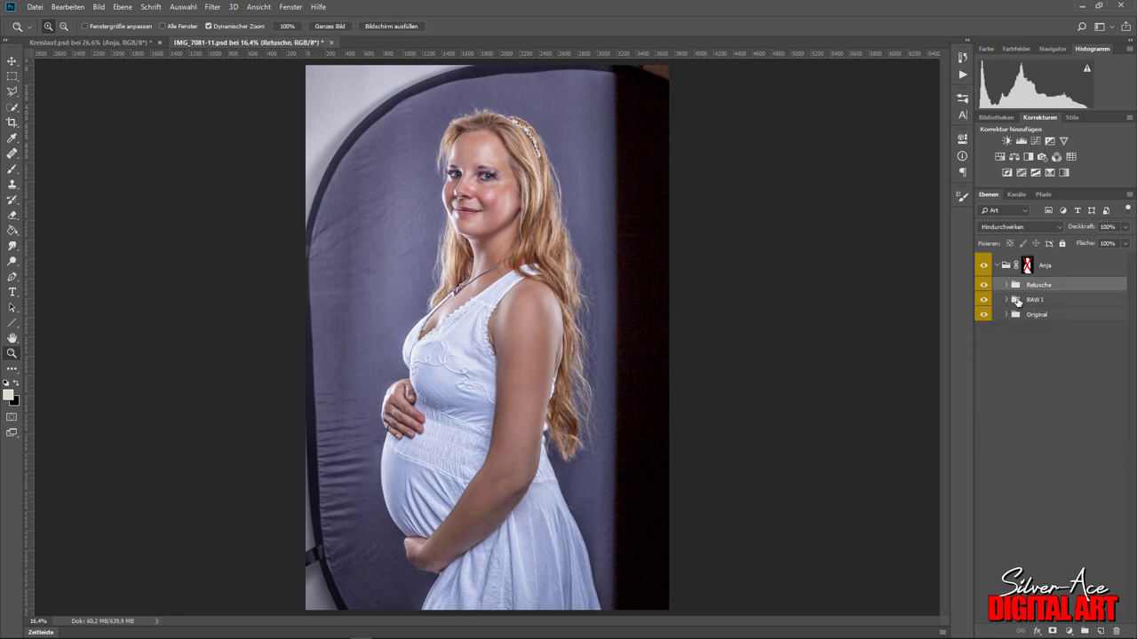
Re-enable the Anja group mask and close IMG_7081-11.psd without saving.
{"action": "left_click", "coordinate": [1028, 266], "text": "shift"}
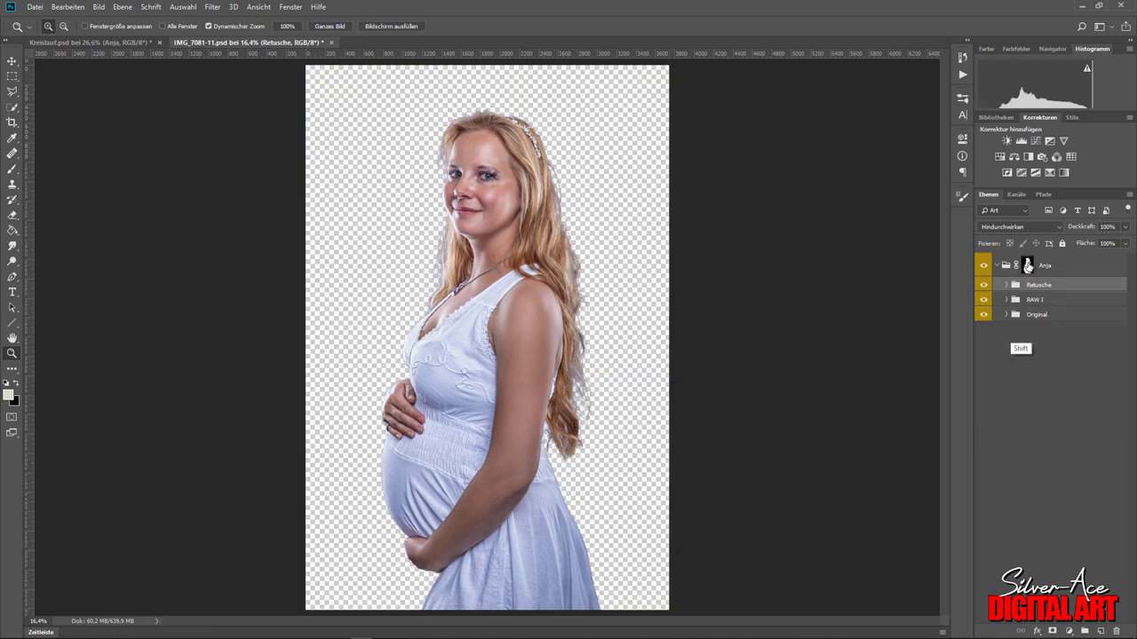
{"action": "left_click", "coordinate": [997, 266]}
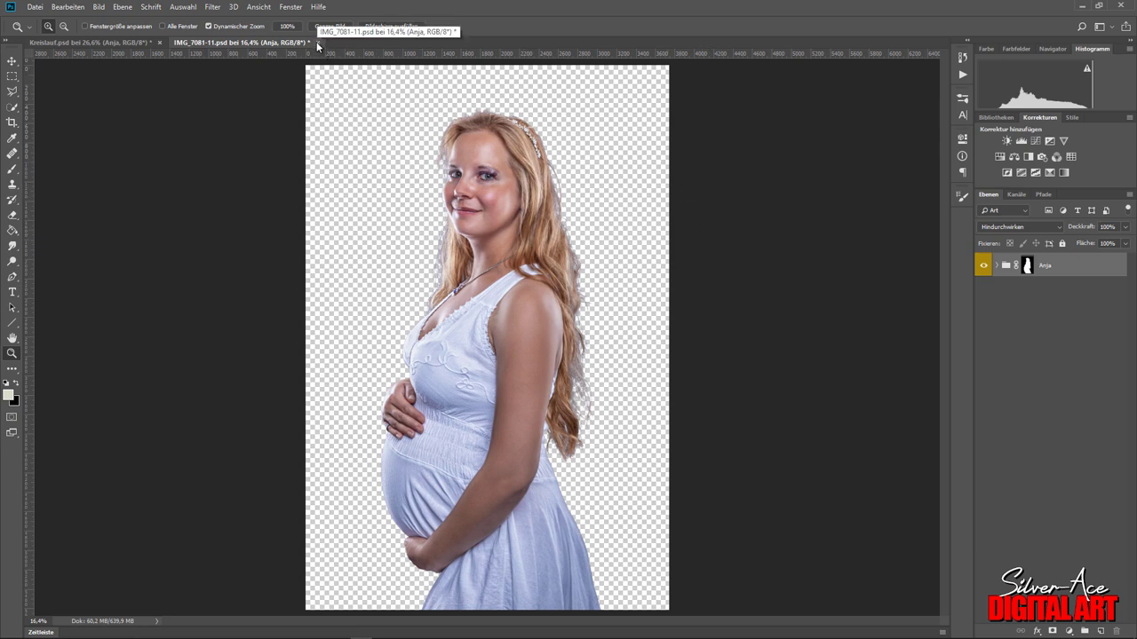
{"action": "left_click", "coordinate": [317, 43]}
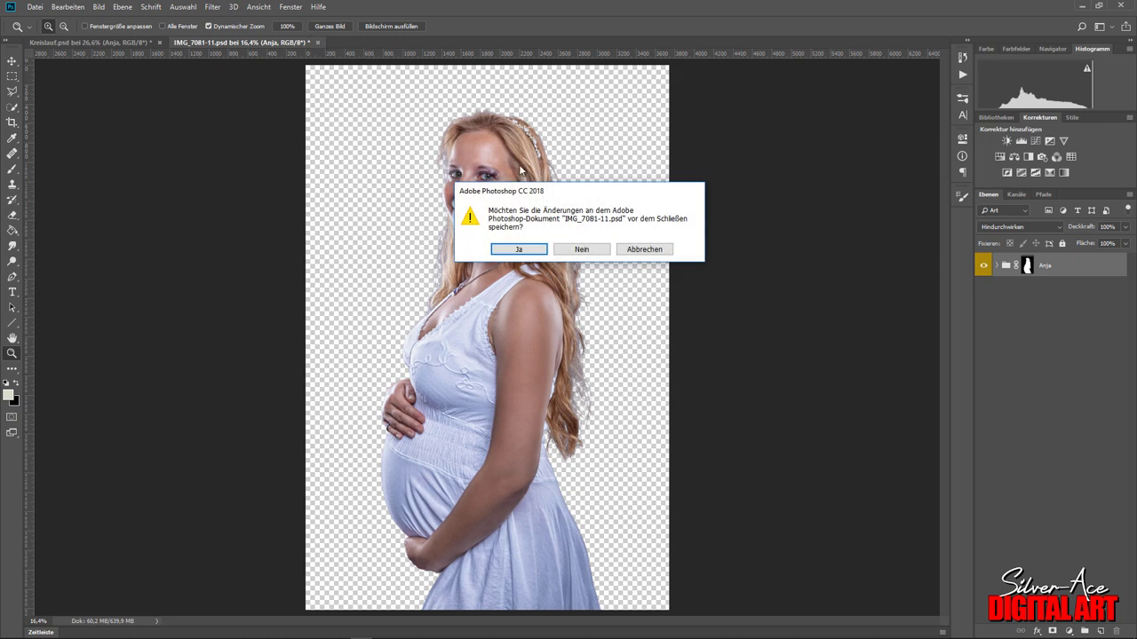
{"action": "left_click", "coordinate": [581, 250]}
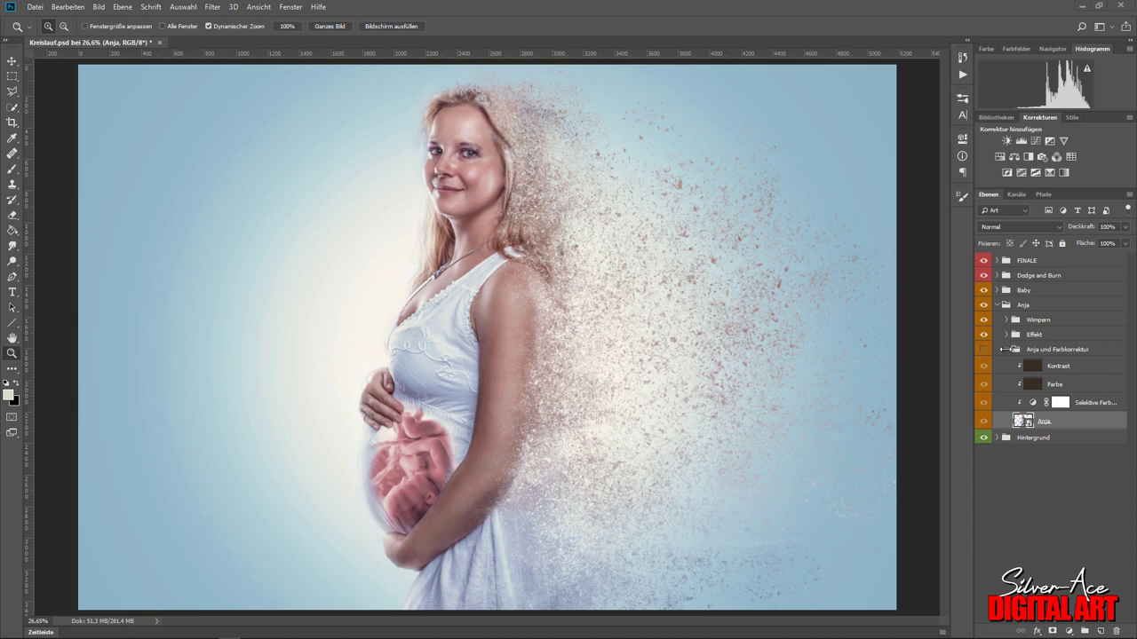
Show only the Anja groups on transparency and stamp them into merged layers Ebene 7 and Ebene 8.
{"action": "left_click", "coordinate": [1006, 350]}
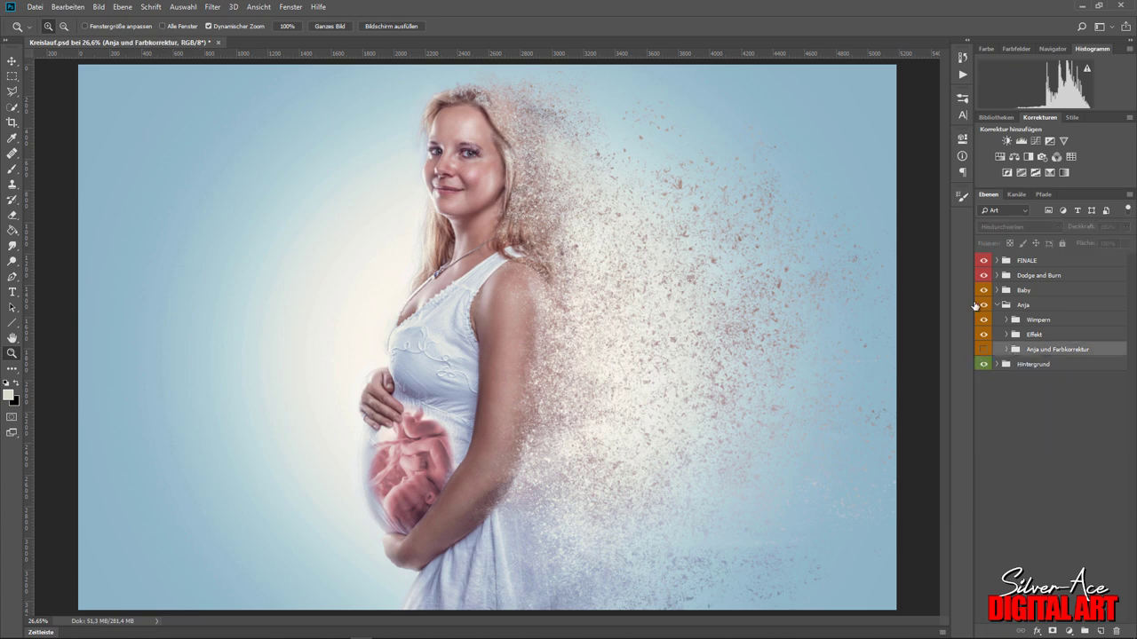
{"action": "left_click_drag", "start_coordinate": [984, 335], "coordinate": [984, 257]}
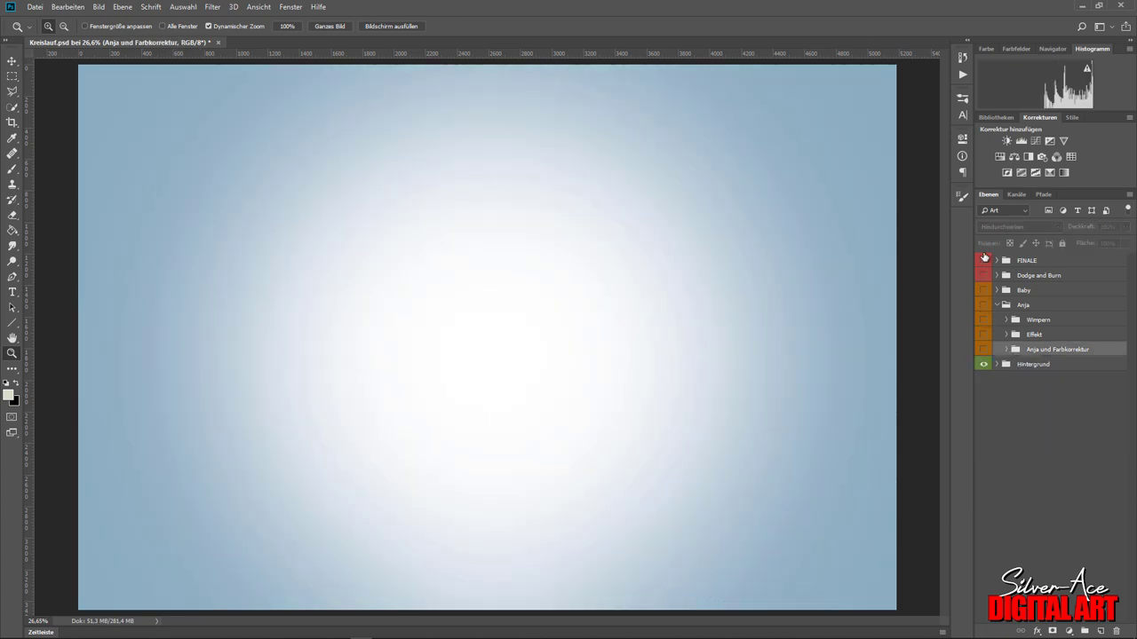
{"action": "left_click", "coordinate": [983, 305]}
{"action": "left_click", "coordinate": [983, 349]}
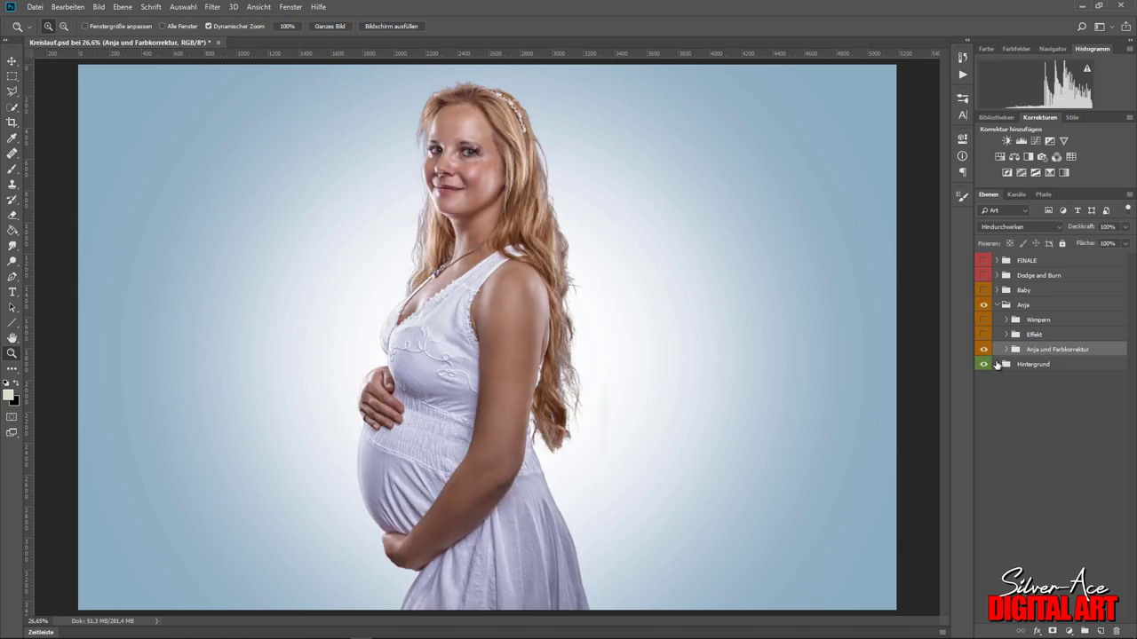
{"action": "left_click", "coordinate": [983, 364]}
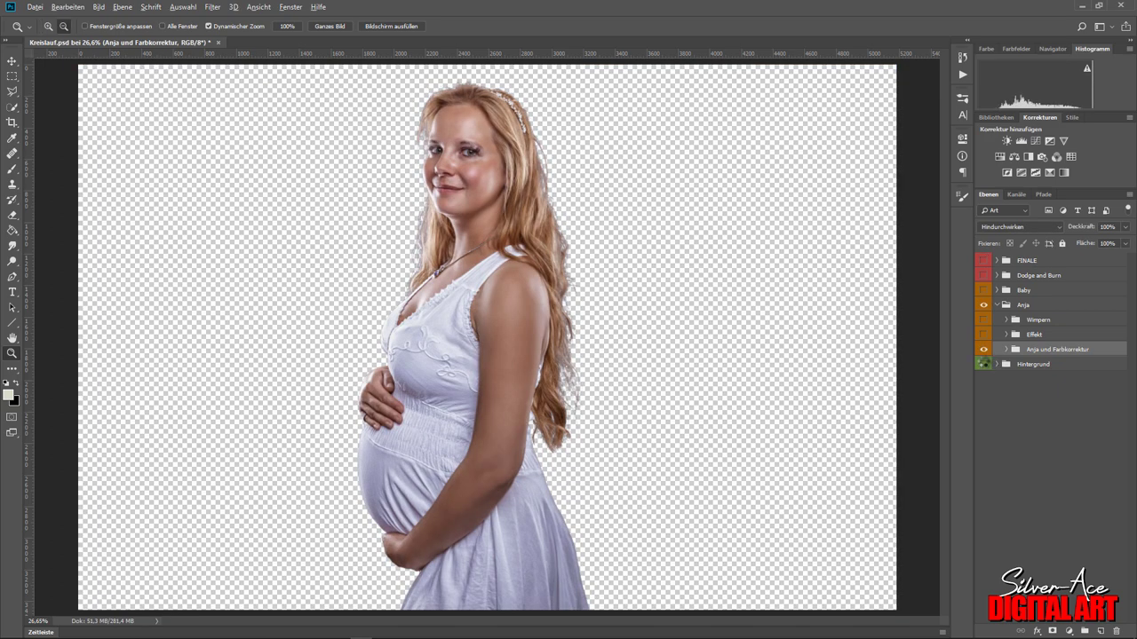
{"action": "key", "text": "ctrl+shift+alt+e"}
{"action": "key", "text": "ctrl+shift+alt+e"}
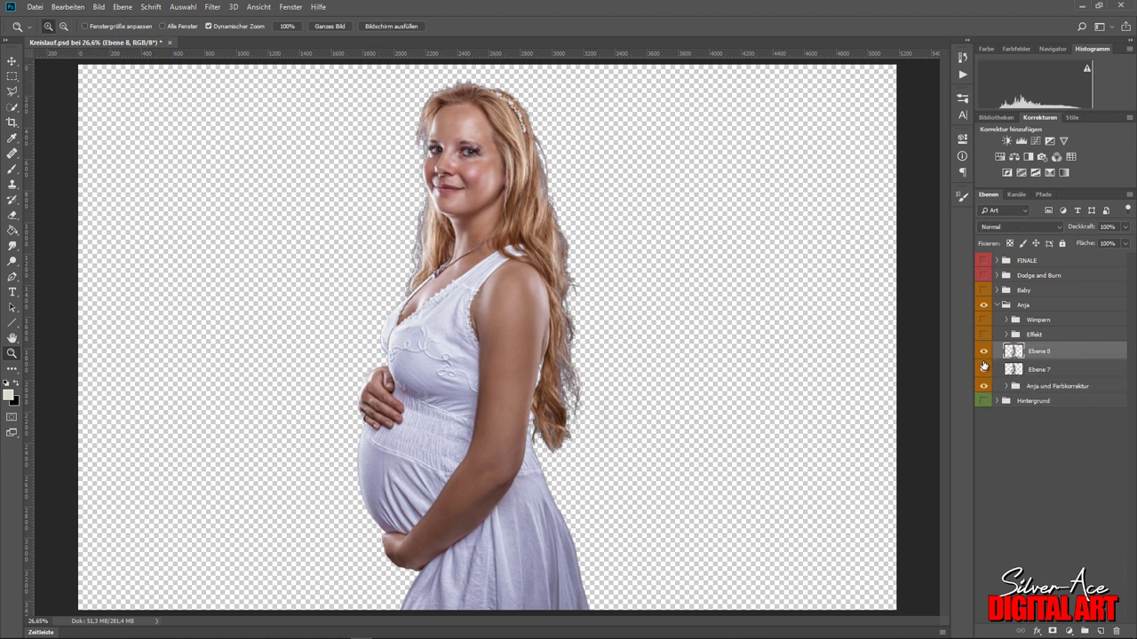
{"action": "left_click", "coordinate": [983, 388]}
{"action": "key", "text": "alt+bracketleft"}
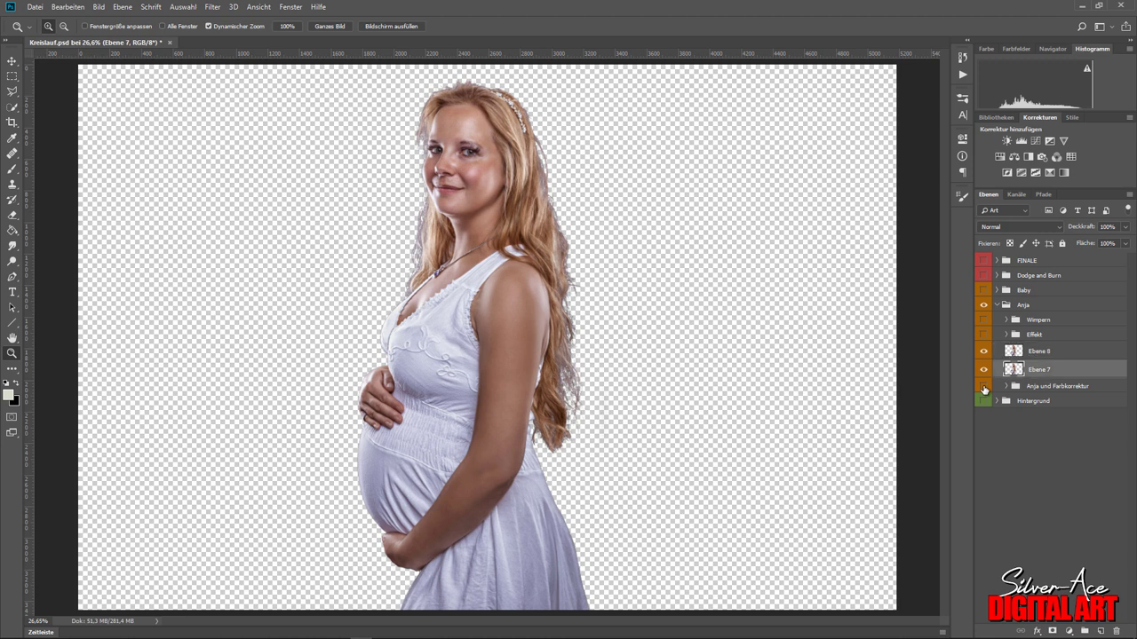
In Liquify with a size-920 Forward Warp, sweep the top and sides of her hair rightward.
{"action": "left_click", "coordinate": [214, 8]}
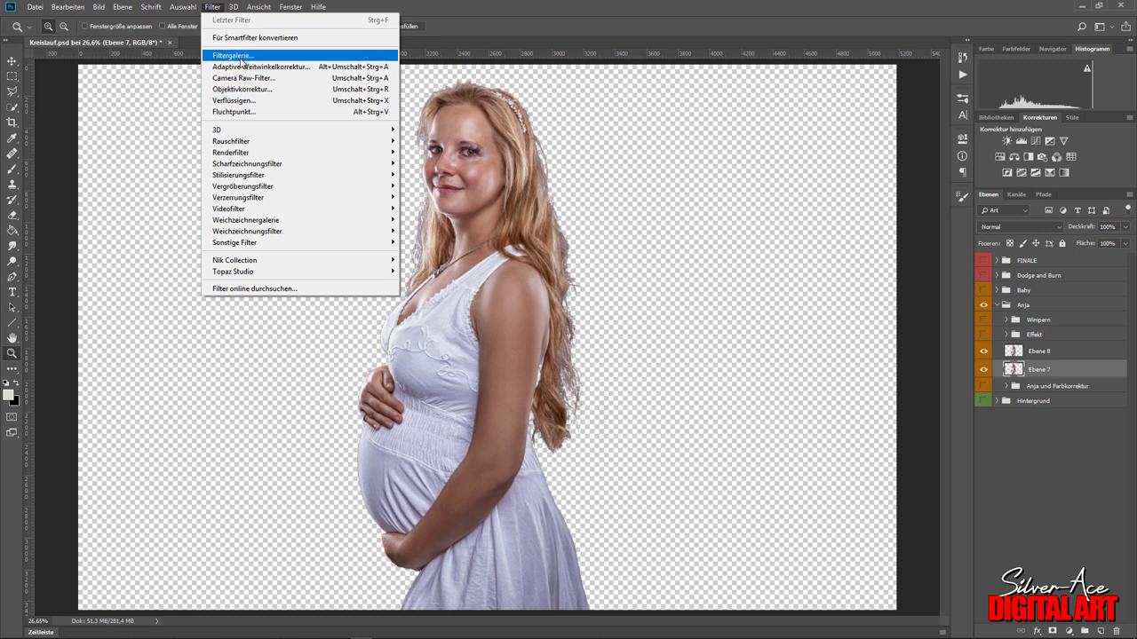
{"action": "left_click", "coordinate": [241, 101]}
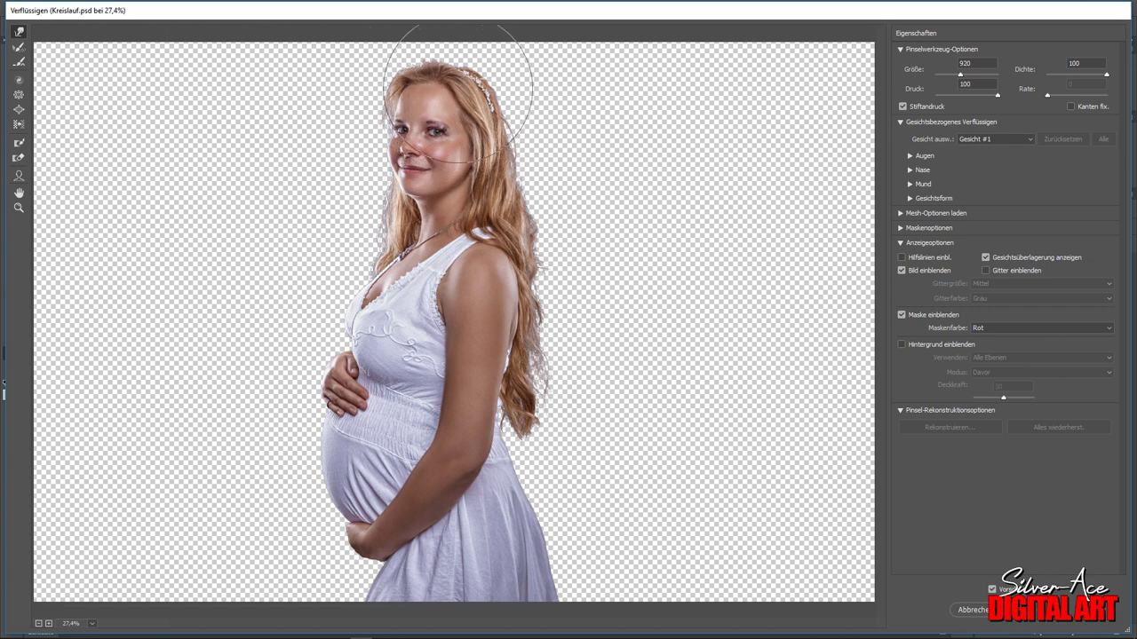
{"action": "left_click_drag", "start_coordinate": [456, 72], "coordinate": [459, 40]}
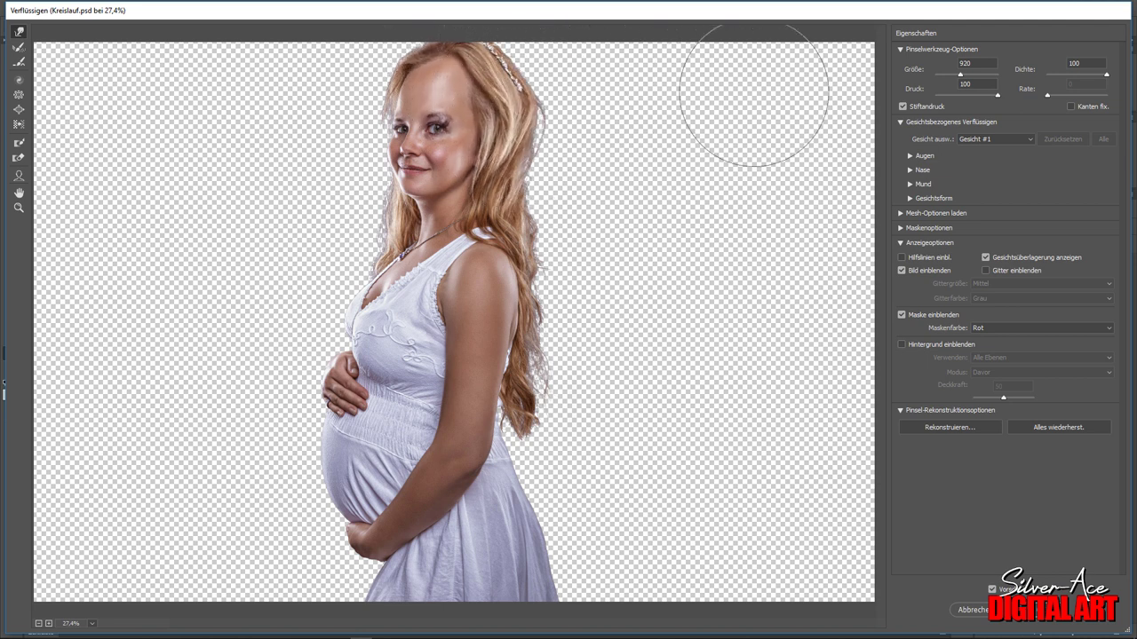
{"action": "left_click_drag", "start_coordinate": [506, 94], "coordinate": [708, 78]}
{"action": "mouse_move", "coordinate": [592, 190]}
{"action": "left_mouse_down"}
{"action": "mouse_move", "coordinate": [718, 139]}
{"action": "mouse_move", "coordinate": [604, 203]}
{"action": "mouse_move", "coordinate": [610, 276]}
{"action": "mouse_move", "coordinate": [673, 254]}
{"action": "left_mouse_up"}
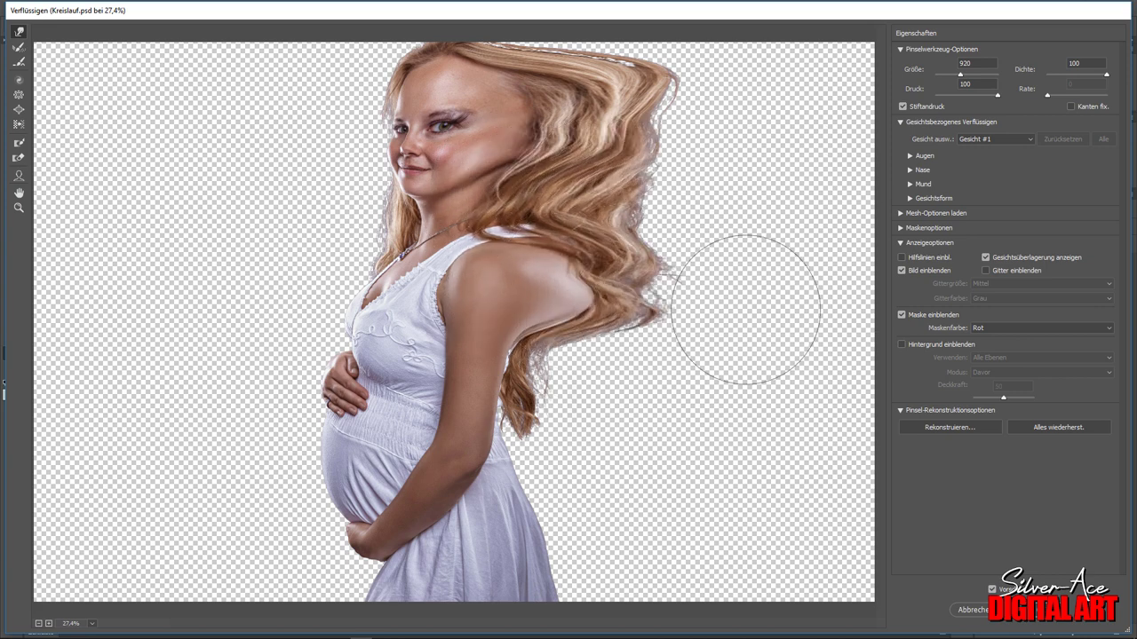
{"action": "mouse_move", "coordinate": [586, 230]}
{"action": "left_mouse_down"}
{"action": "mouse_move", "coordinate": [819, 218]}
{"action": "mouse_move", "coordinate": [756, 115]}
{"action": "mouse_move", "coordinate": [711, 124]}
{"action": "mouse_move", "coordinate": [749, 190]}
{"action": "mouse_move", "coordinate": [729, 294]}
{"action": "mouse_move", "coordinate": [761, 329]}
{"action": "mouse_move", "coordinate": [717, 376]}
{"action": "mouse_move", "coordinate": [584, 432]}
{"action": "mouse_move", "coordinate": [518, 497]}
{"action": "mouse_move", "coordinate": [617, 482]}
{"action": "mouse_move", "coordinate": [733, 543]}
{"action": "left_mouse_up"}
{"action": "left_click_drag", "start_coordinate": [543, 480], "coordinate": [728, 456]}
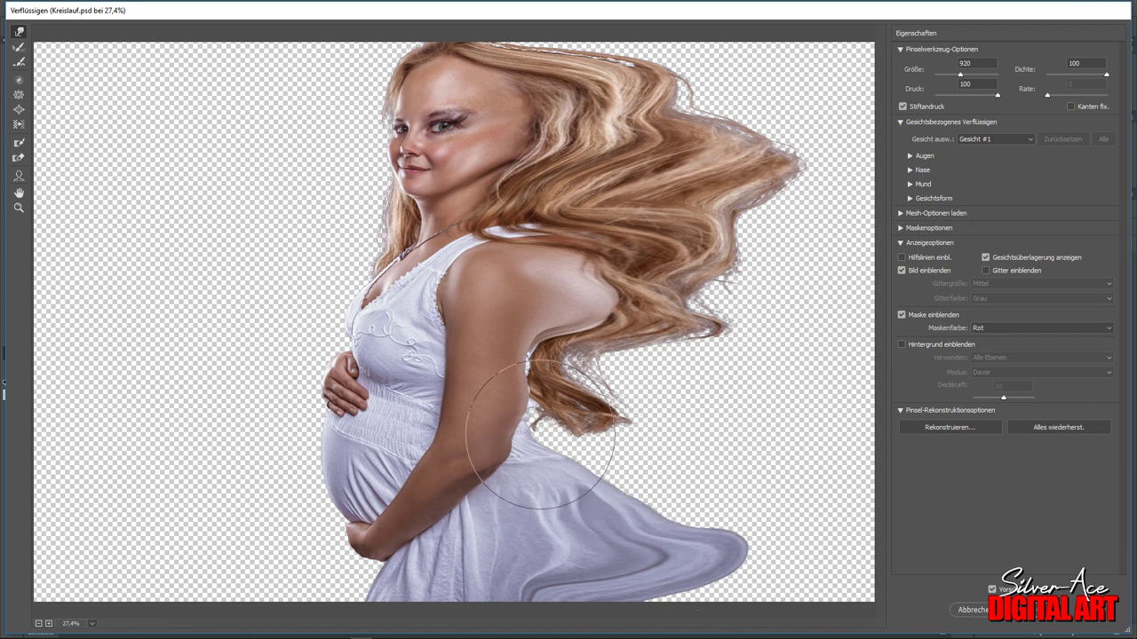
{"action": "mouse_move", "coordinate": [541, 461]}
{"action": "left_mouse_down"}
{"action": "mouse_move", "coordinate": [761, 412]}
{"action": "mouse_move", "coordinate": [642, 441]}
{"action": "mouse_move", "coordinate": [755, 467]}
{"action": "left_mouse_up"}
Stretch the hair ends and dress edge far to the right and apply the liquify.
{"action": "left_click_drag", "start_coordinate": [541, 381], "coordinate": [781, 408]}
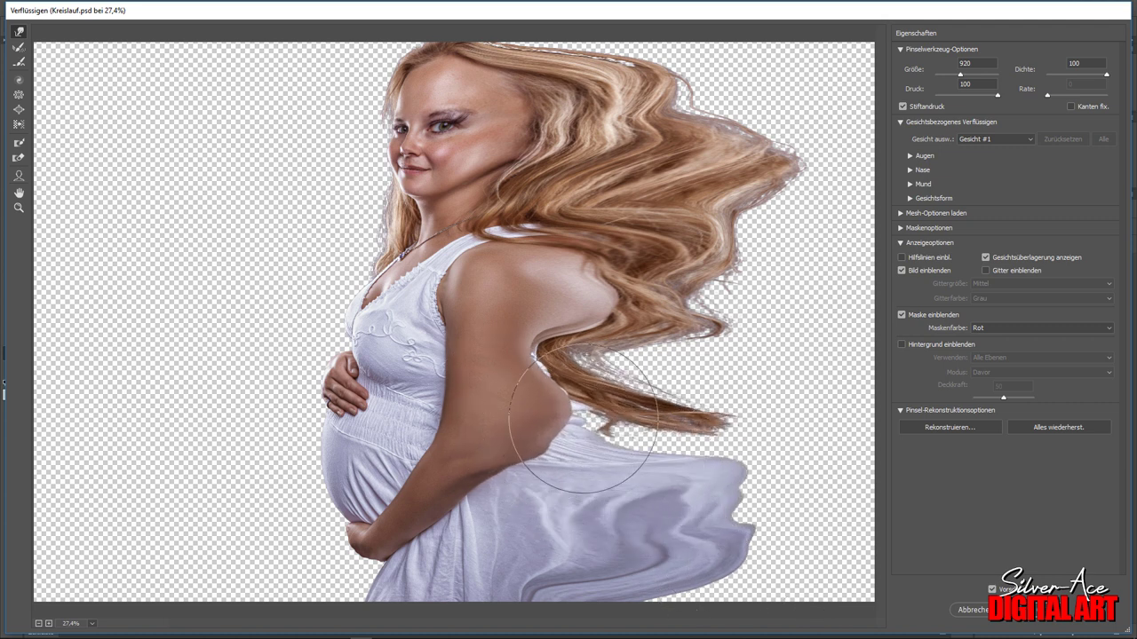
{"action": "mouse_move", "coordinate": [551, 356]}
{"action": "left_mouse_down"}
{"action": "mouse_move", "coordinate": [804, 404]}
{"action": "mouse_move", "coordinate": [648, 349]}
{"action": "mouse_move", "coordinate": [764, 373]}
{"action": "left_mouse_up"}
{"action": "left_click_drag", "start_coordinate": [578, 373], "coordinate": [761, 432]}
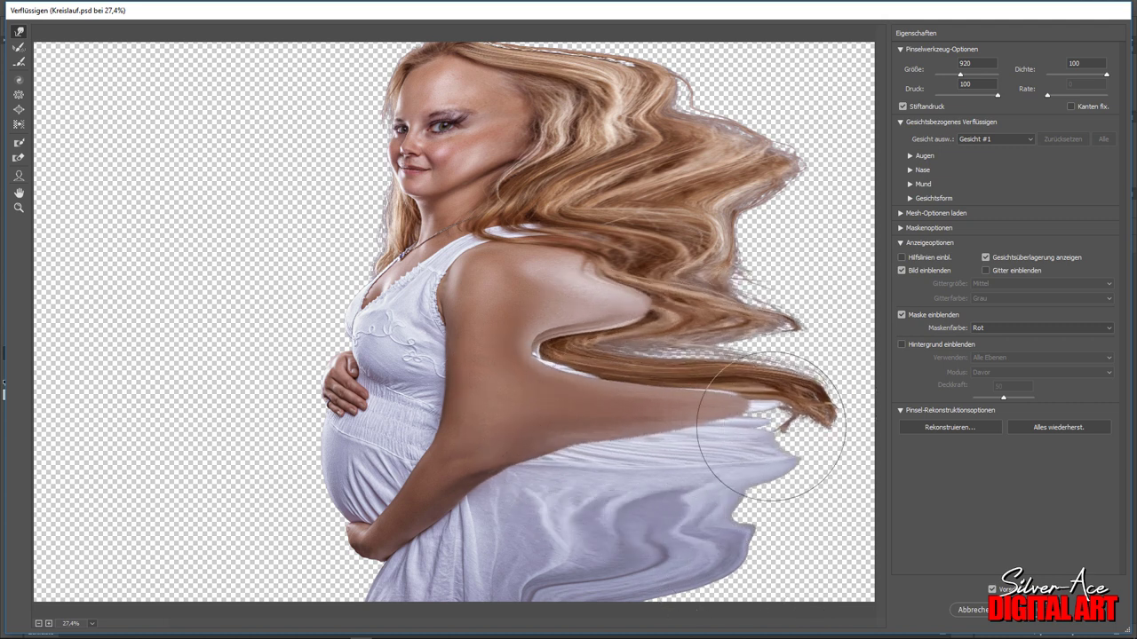
{"action": "left_click_drag", "start_coordinate": [604, 391], "coordinate": [838, 254]}
{"action": "mouse_move", "coordinate": [657, 426]}
{"action": "left_mouse_down"}
{"action": "mouse_move", "coordinate": [721, 484]}
{"action": "mouse_move", "coordinate": [771, 484]}
{"action": "left_mouse_up"}
{"action": "left_click_drag", "start_coordinate": [621, 533], "coordinate": [685, 571]}
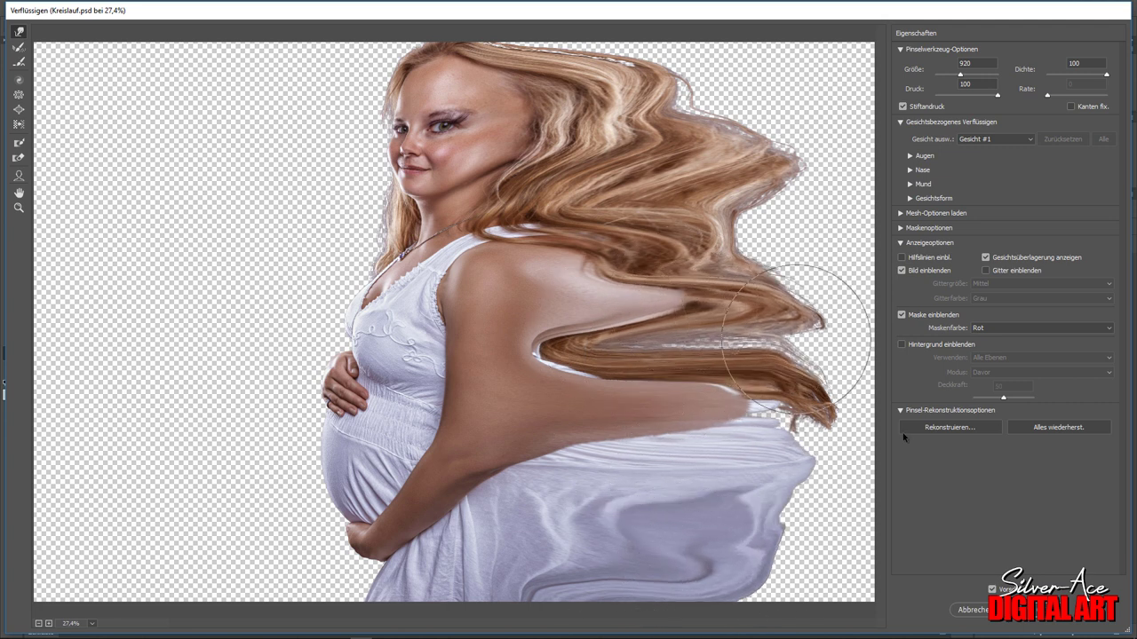
{"action": "left_click_drag", "start_coordinate": [789, 318], "coordinate": [808, 307]}
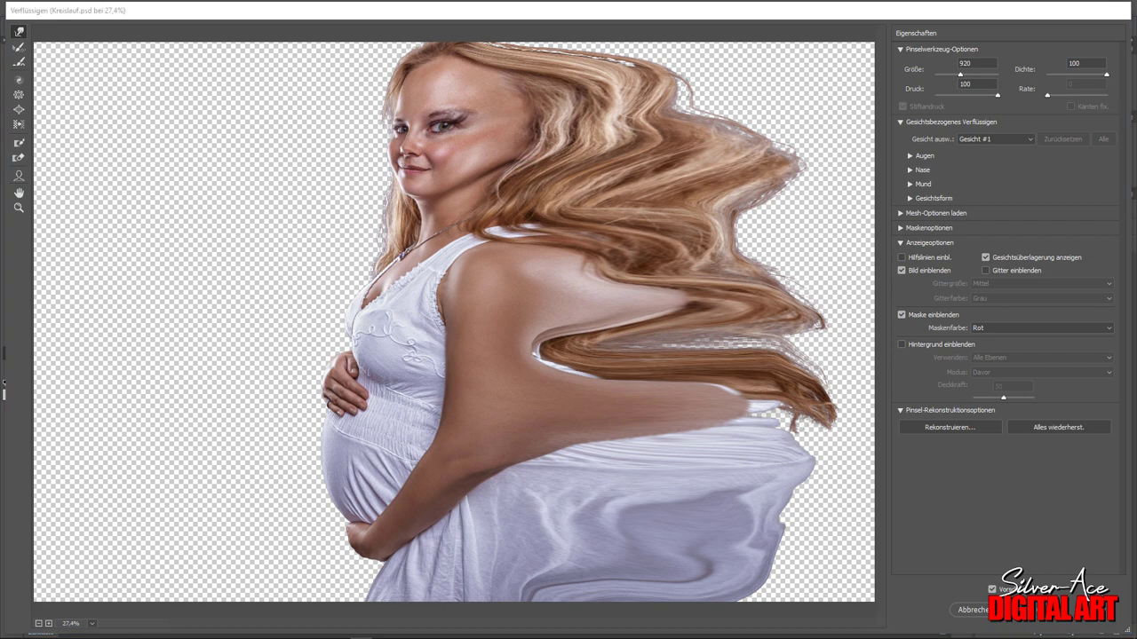
{"action": "left_click", "coordinate": [1079, 610]}
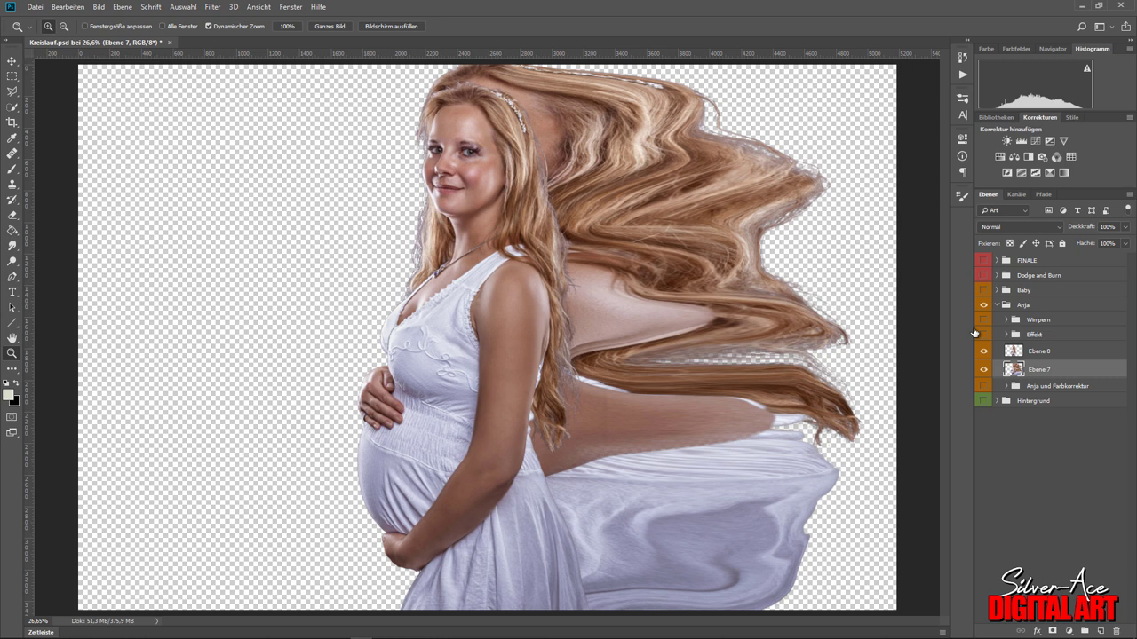
Give Ebene 7 an inverted black layer mask and Ebene 8 a white layer mask.
{"action": "key", "text": "ctrl"}
{"action": "left_click", "coordinate": [1052, 631]}
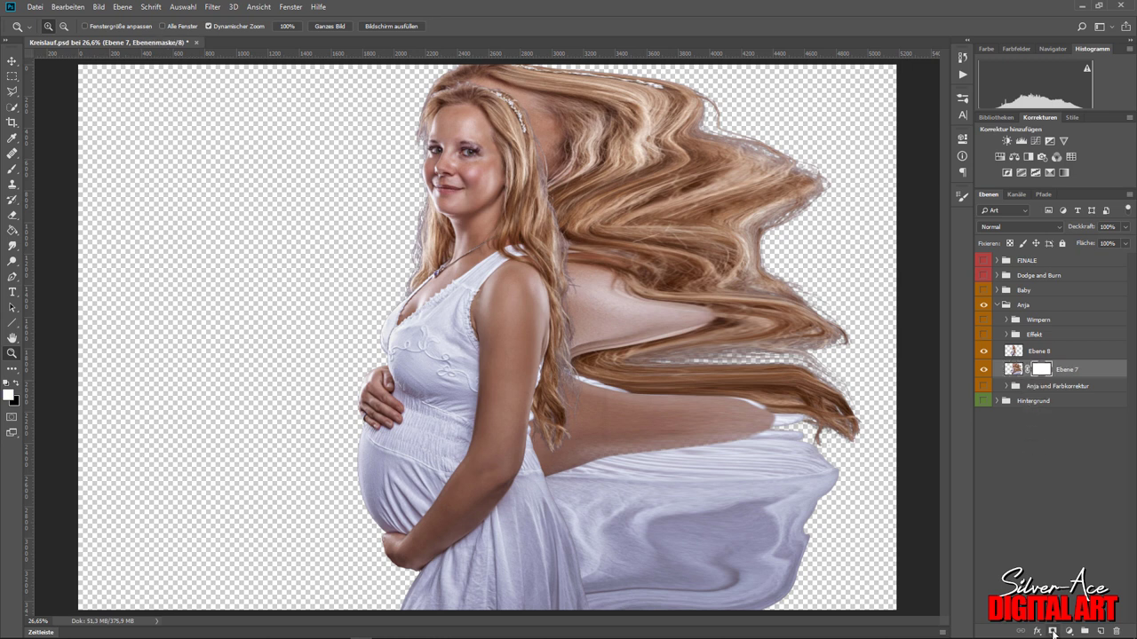
{"action": "key", "text": "ctrl+i"}
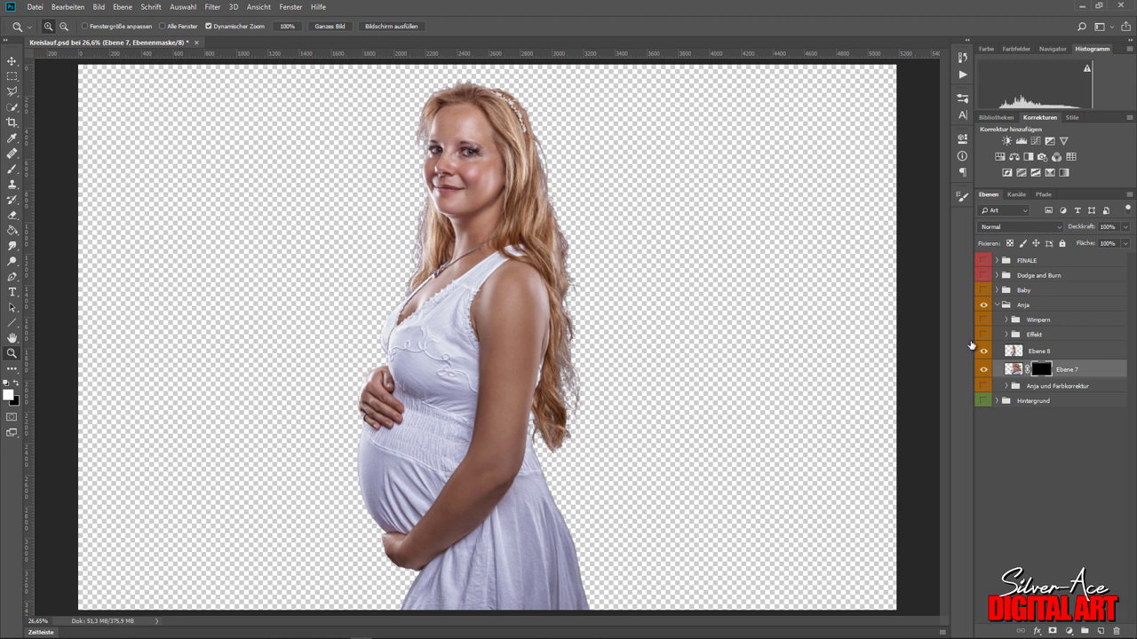
{"action": "left_click", "coordinate": [972, 346]}
{"action": "key", "text": "ctrl+m"}
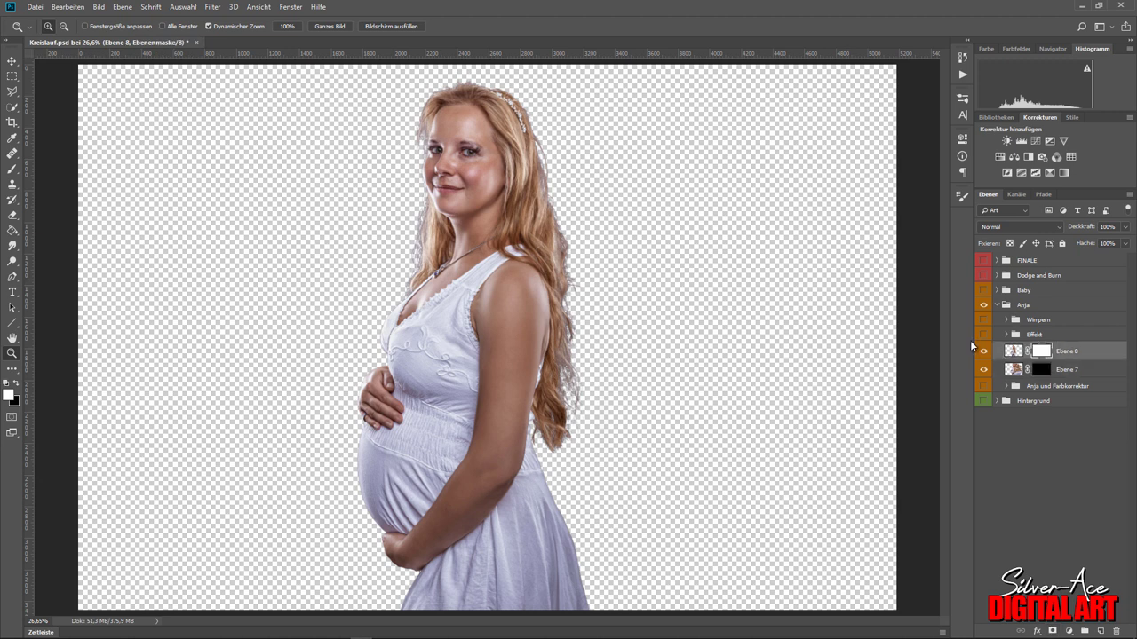
Choose the 1536 brush from Explosion_Brushes and shrink it to 464 px.
{"action": "left_click", "coordinate": [12, 169]}
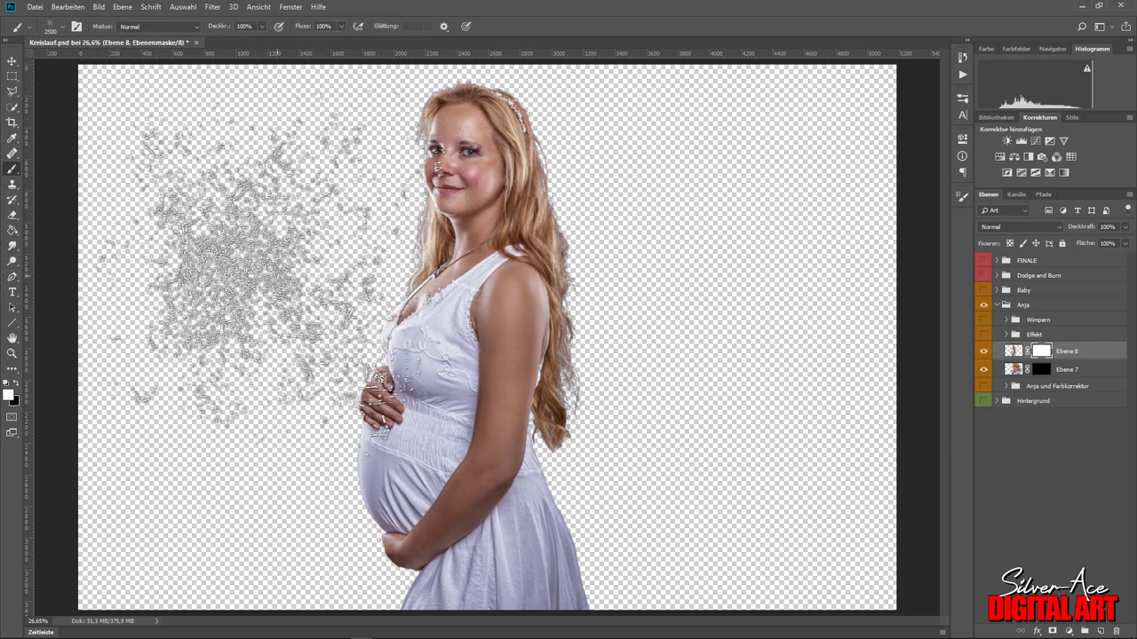
{"action": "right_click", "coordinate": [307, 290]}
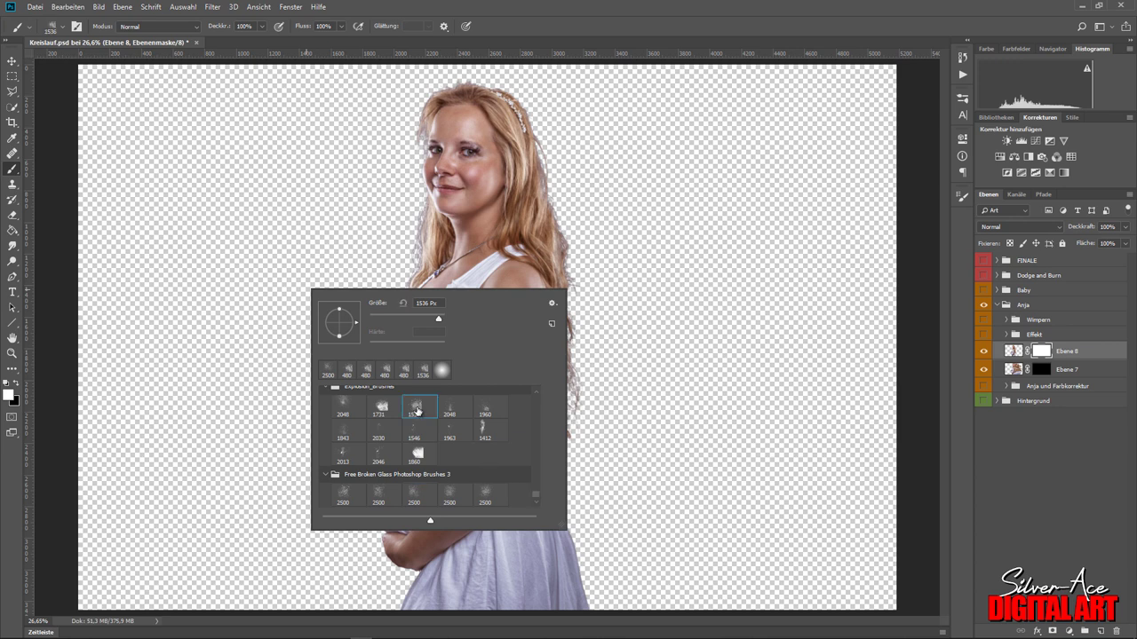
{"action": "left_click", "coordinate": [534, 393]}
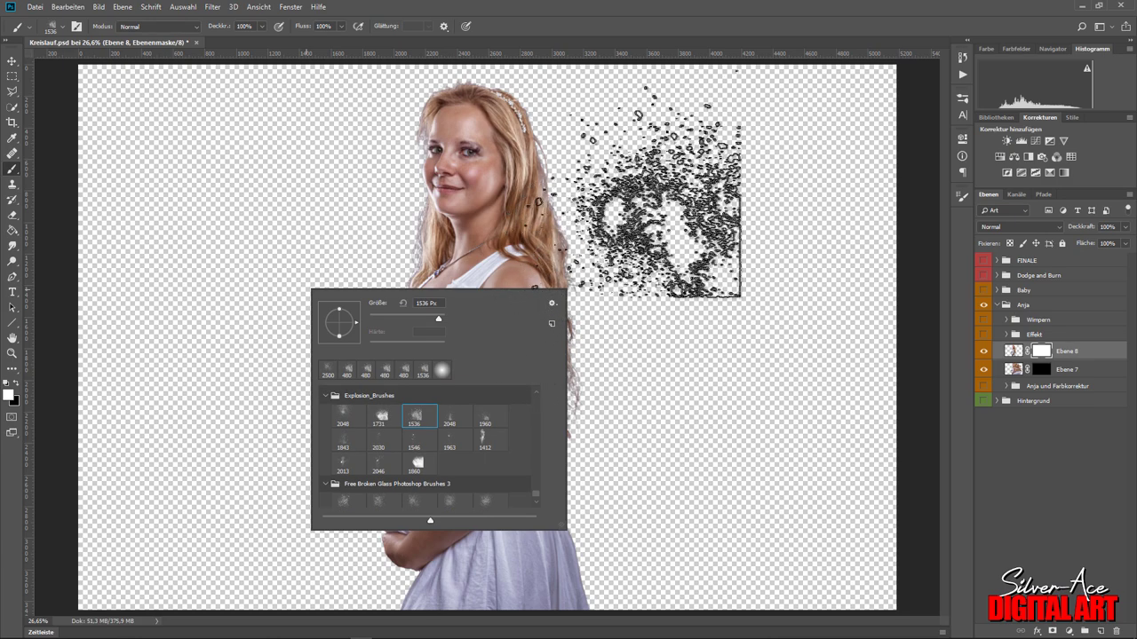
{"action": "left_click", "coordinate": [972, 306]}
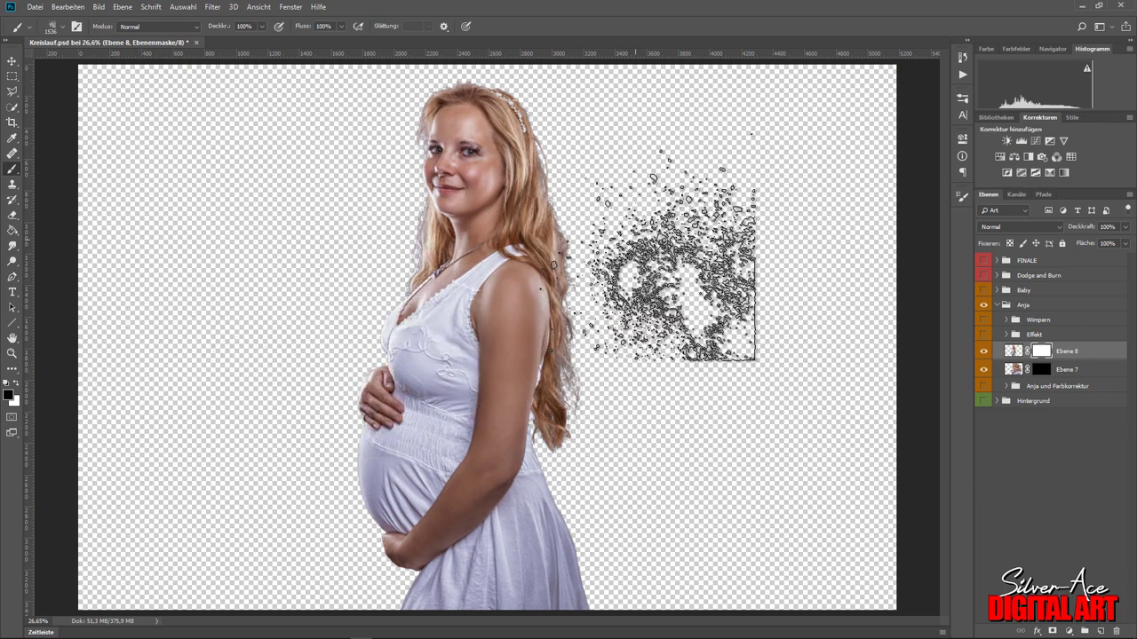
{"action": "right_click", "coordinate": [608, 197]}
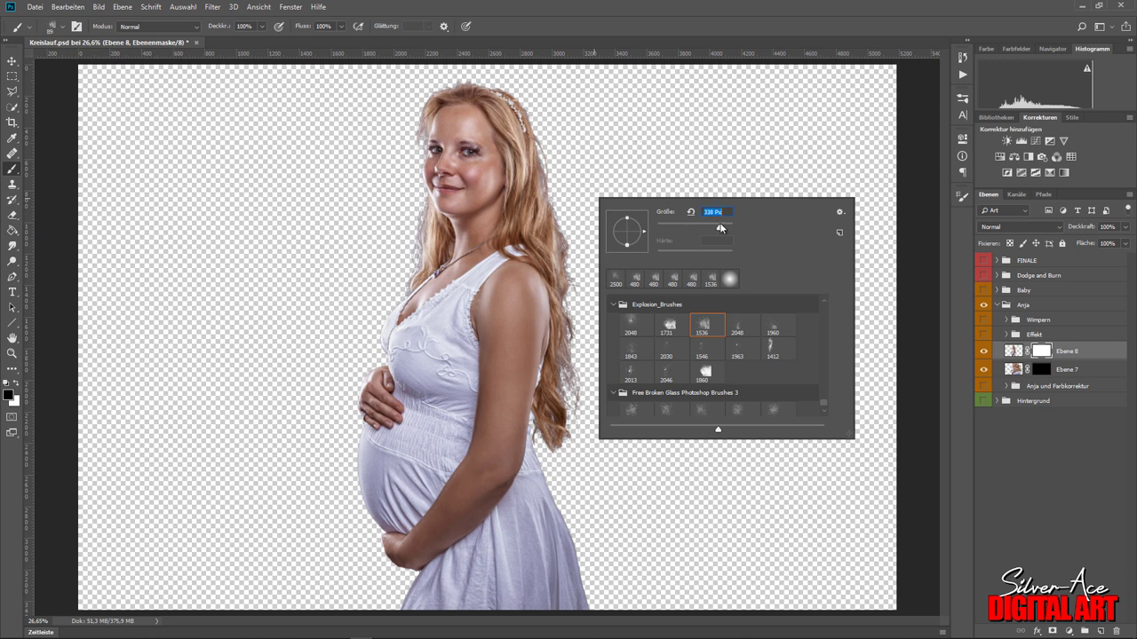
{"action": "left_click_drag", "start_coordinate": [719, 226], "coordinate": [716, 228]}
Paint black explosion-brush dabs on Ebene 8's mask along the hair, shoulder and dress back edge.
{"action": "key", "text": "Return"}
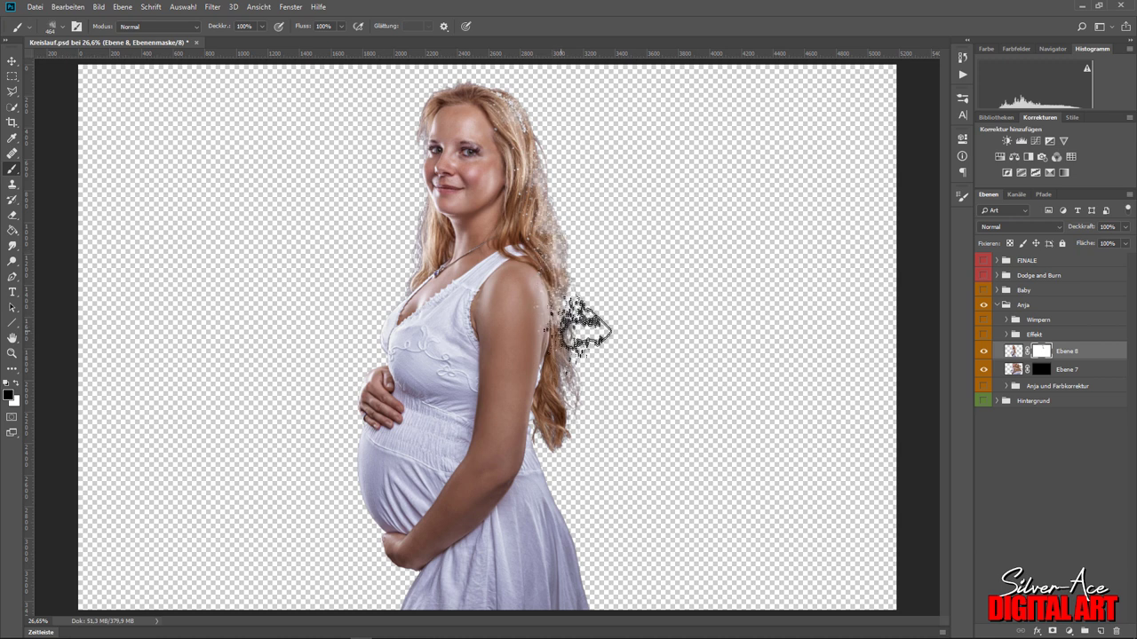
{"action": "mouse_move", "coordinate": [573, 342]}
{"action": "left_mouse_down"}
{"action": "mouse_move", "coordinate": [569, 440]}
{"action": "mouse_move", "coordinate": [582, 334]}
{"action": "mouse_move", "coordinate": [527, 98]}
{"action": "left_mouse_up"}
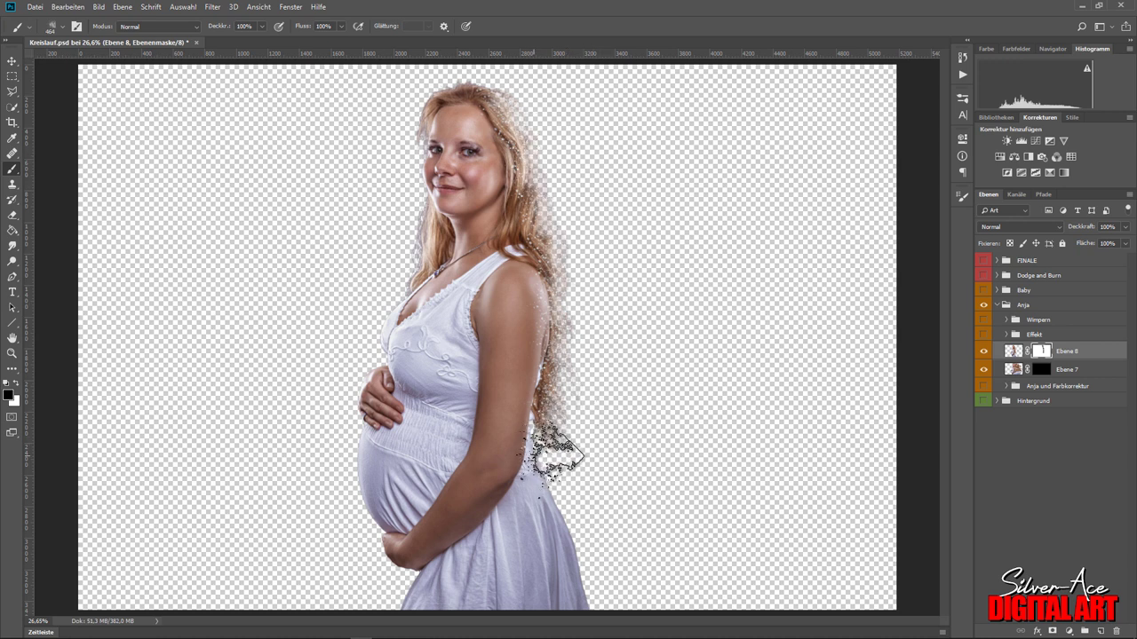
{"action": "mouse_move", "coordinate": [555, 453]}
{"action": "left_mouse_down"}
{"action": "mouse_move", "coordinate": [592, 538]}
{"action": "mouse_move", "coordinate": [597, 590]}
{"action": "left_mouse_up"}
{"action": "right_click", "coordinate": [625, 478]}
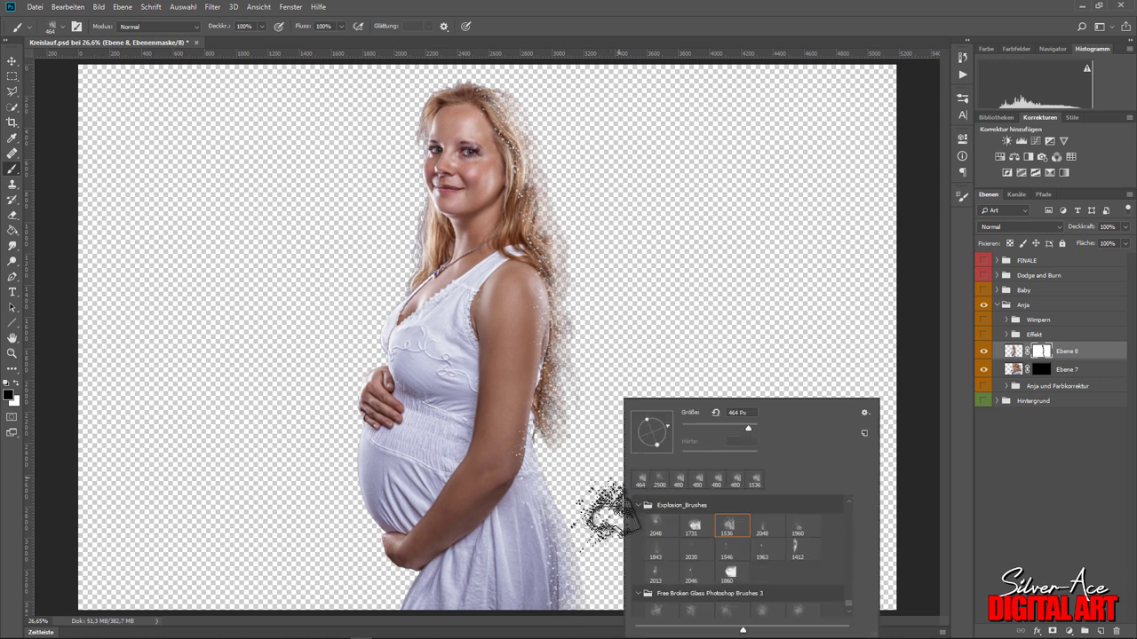
{"action": "left_click", "coordinate": [573, 526]}
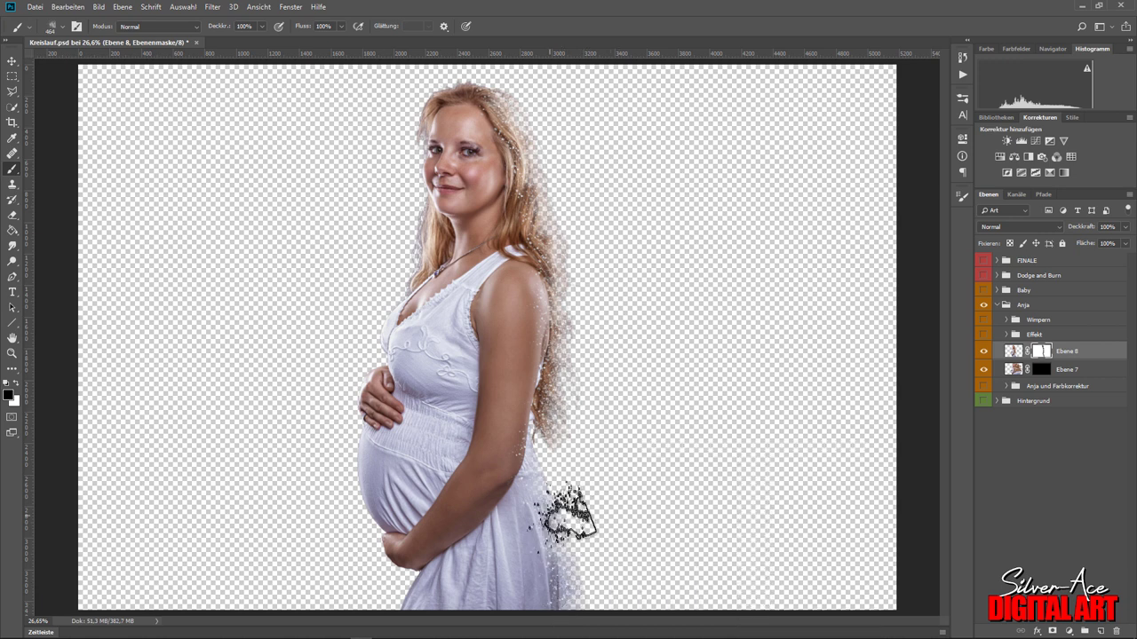
{"action": "right_click", "coordinate": [609, 414]}
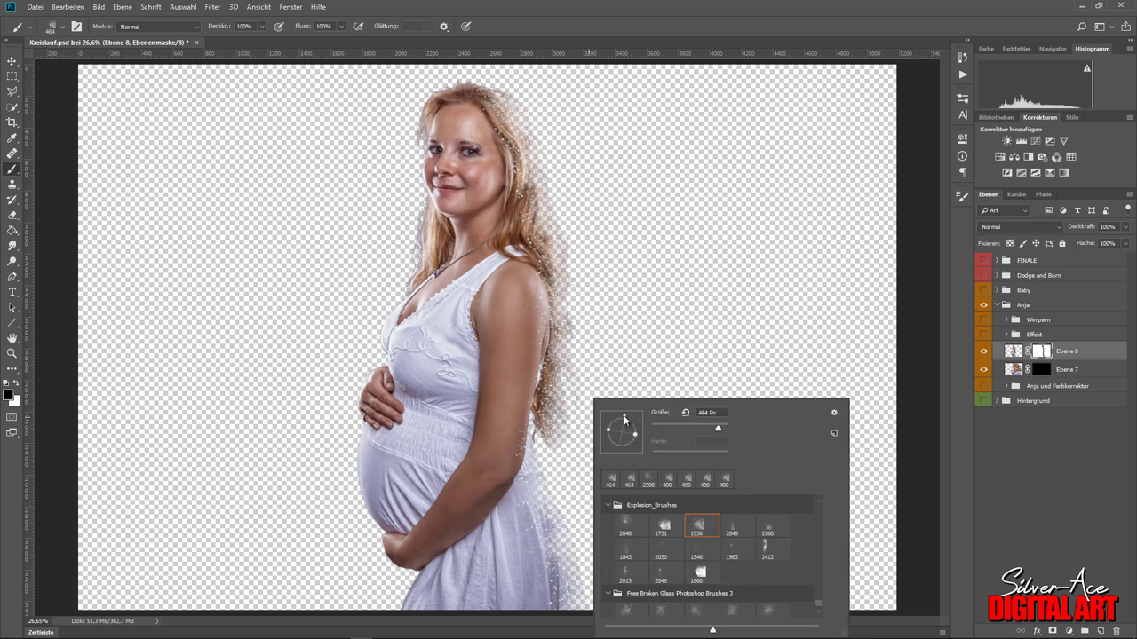
{"action": "left_click", "coordinate": [551, 457]}
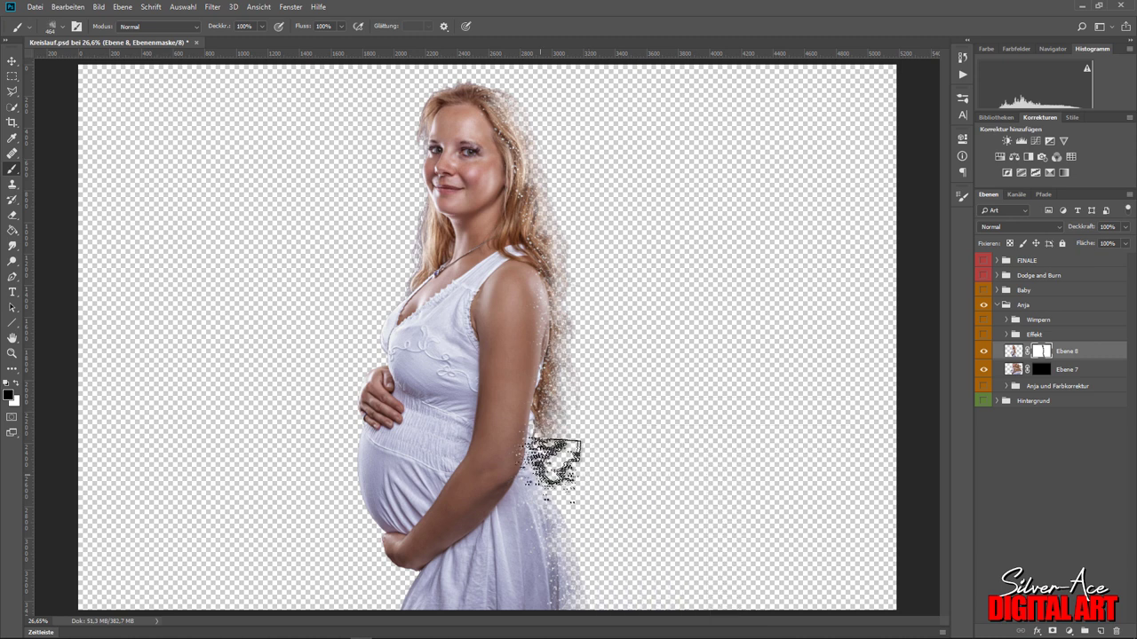
{"action": "right_click", "coordinate": [597, 427]}
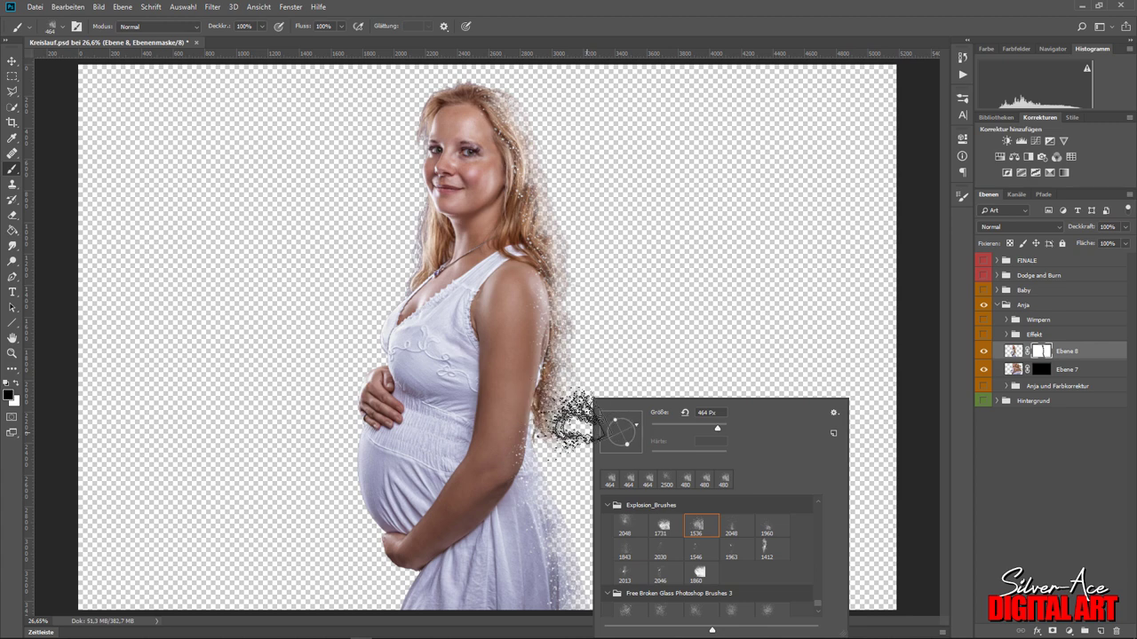
{"action": "left_click", "coordinate": [549, 371]}
{"action": "right_click", "coordinate": [622, 384]}
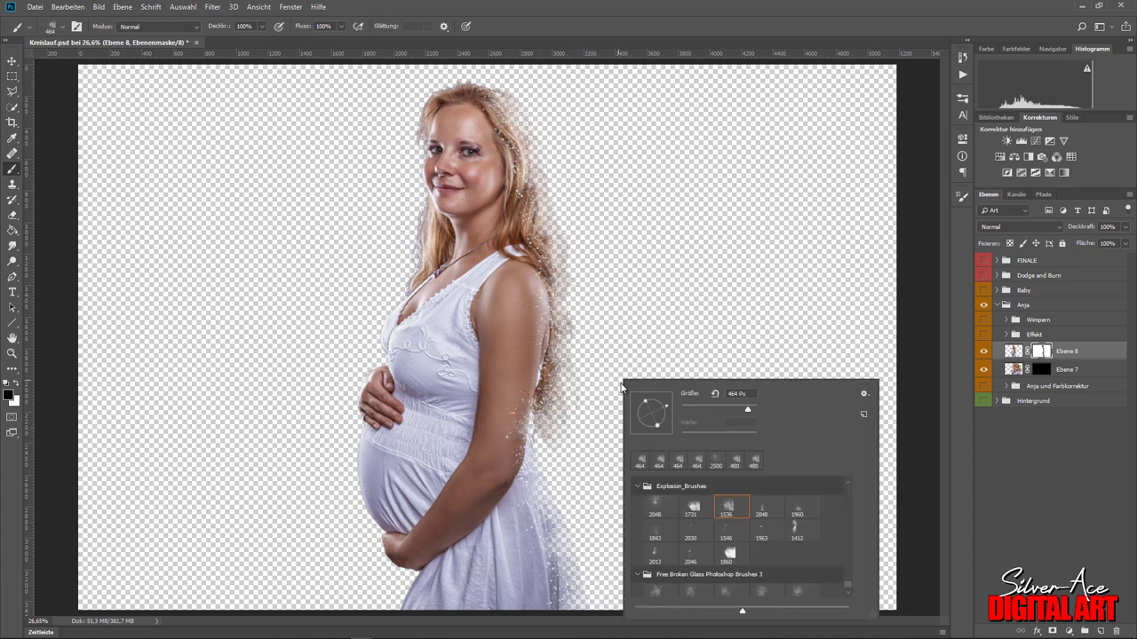
{"action": "left_click", "coordinate": [561, 385]}
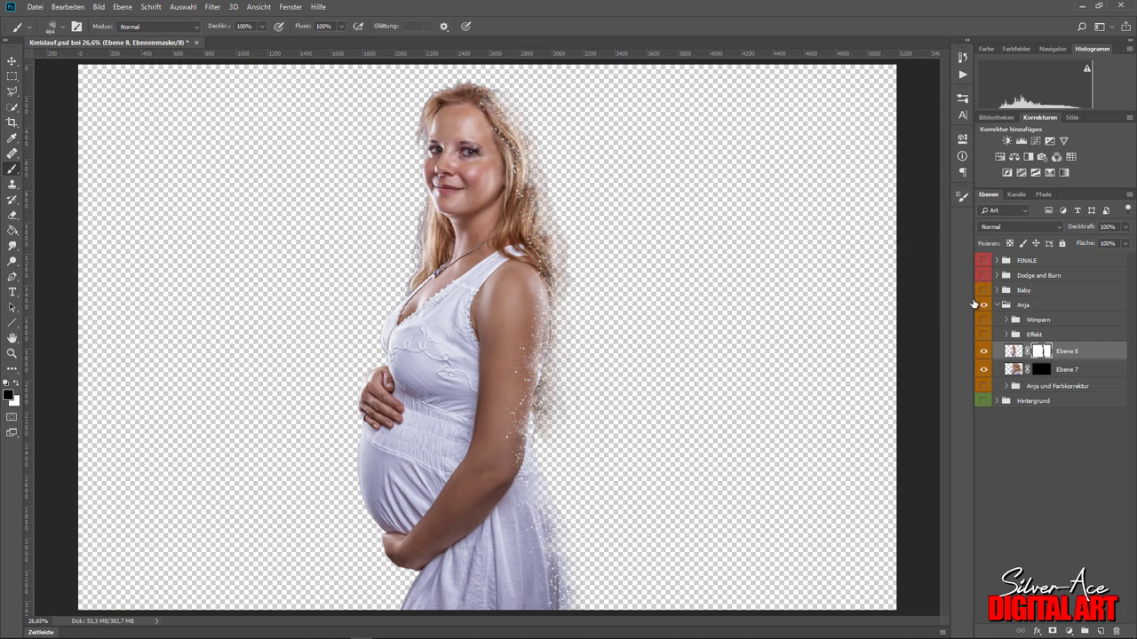
{"action": "left_click", "coordinate": [1039, 370]}
Browse the brush preset folders, collapsing the Explosion, eXplosive and Free Broken Glass sets.
{"action": "right_click", "coordinate": [565, 323]}
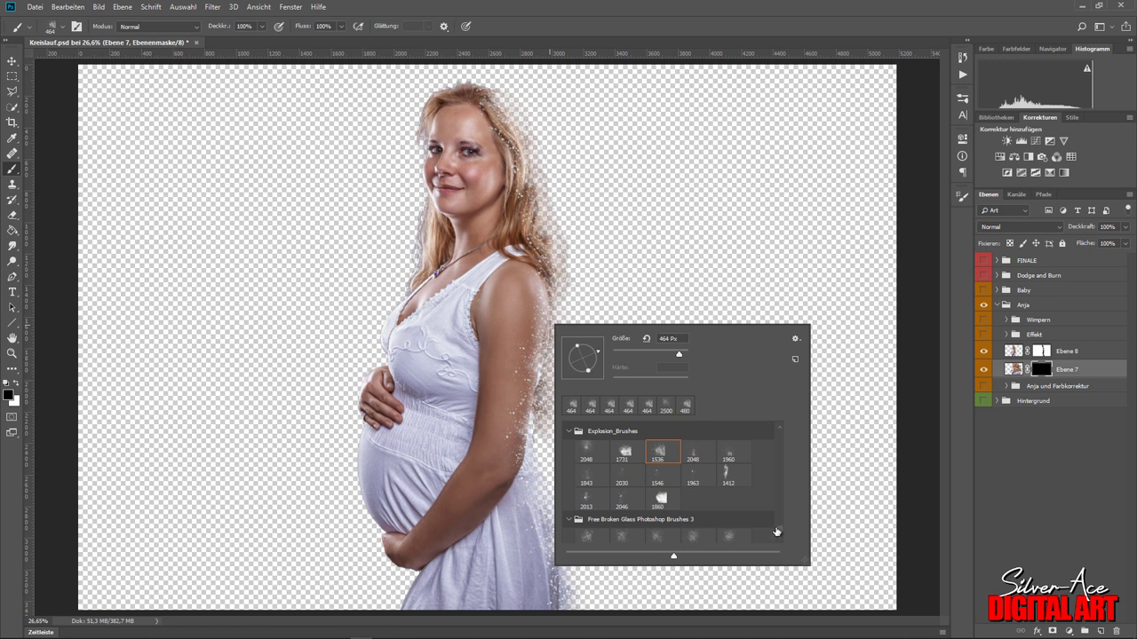
{"action": "scroll", "coordinate": [780, 537], "scroll_direction": "down", "scroll_amount": 1}
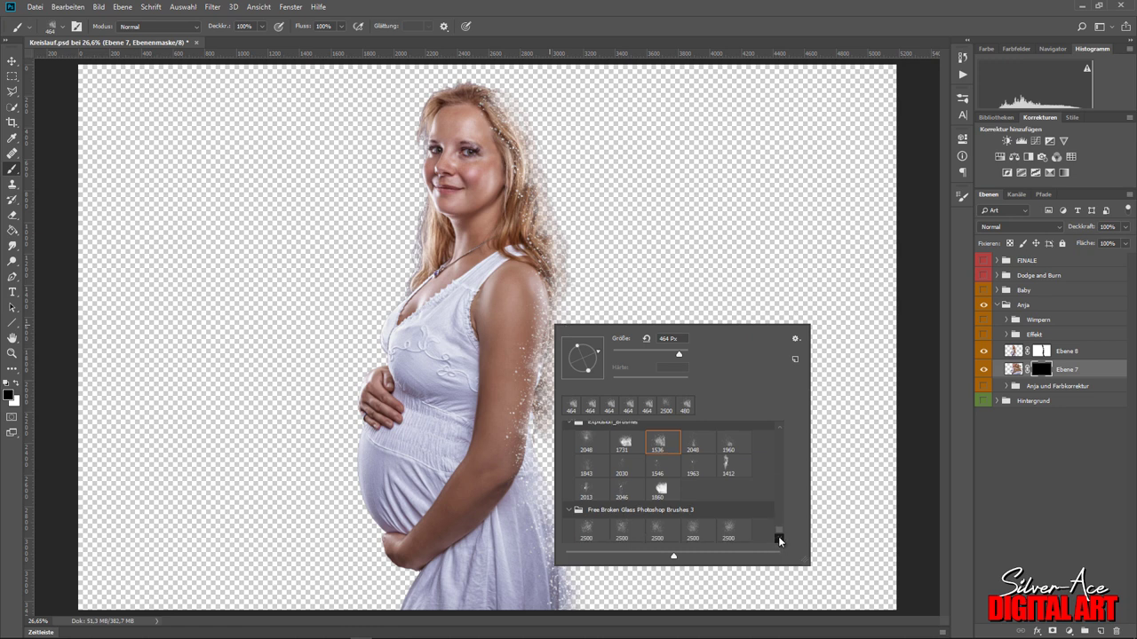
{"action": "scroll", "coordinate": [777, 535], "scroll_direction": "down", "scroll_amount": 1}
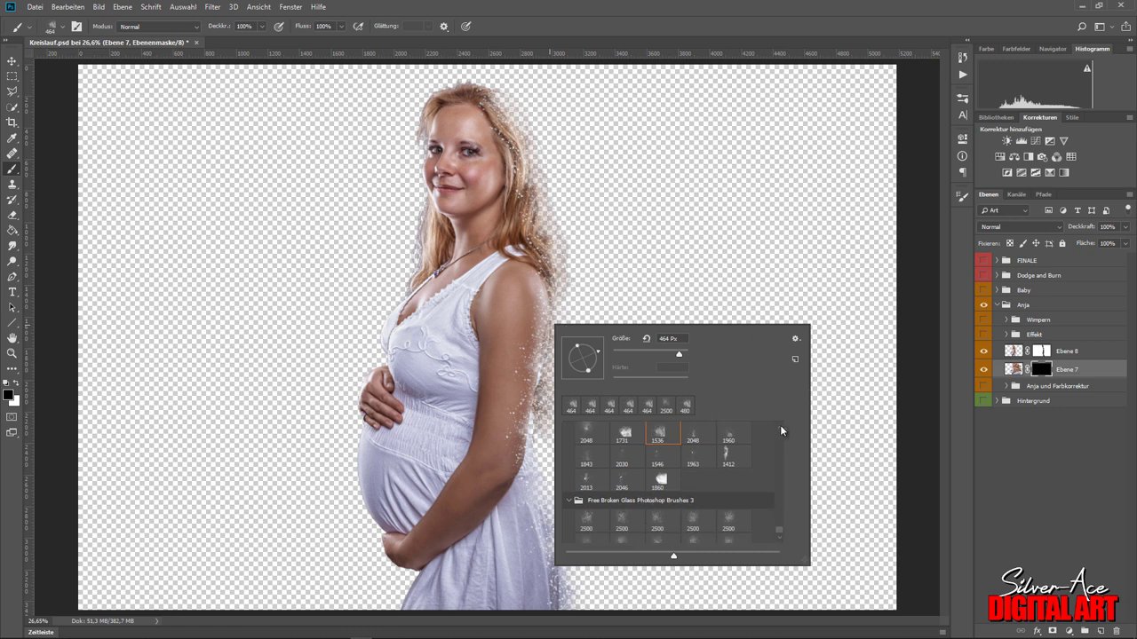
{"action": "scroll", "coordinate": [780, 424], "scroll_direction": "up", "scroll_amount": 1}
{"action": "scroll", "coordinate": [778, 425], "scroll_direction": "up", "scroll_amount": 1}
{"action": "scroll", "coordinate": [777, 424], "scroll_direction": "up", "scroll_amount": 1}
{"action": "scroll", "coordinate": [776, 424], "scroll_direction": "up", "scroll_amount": 1}
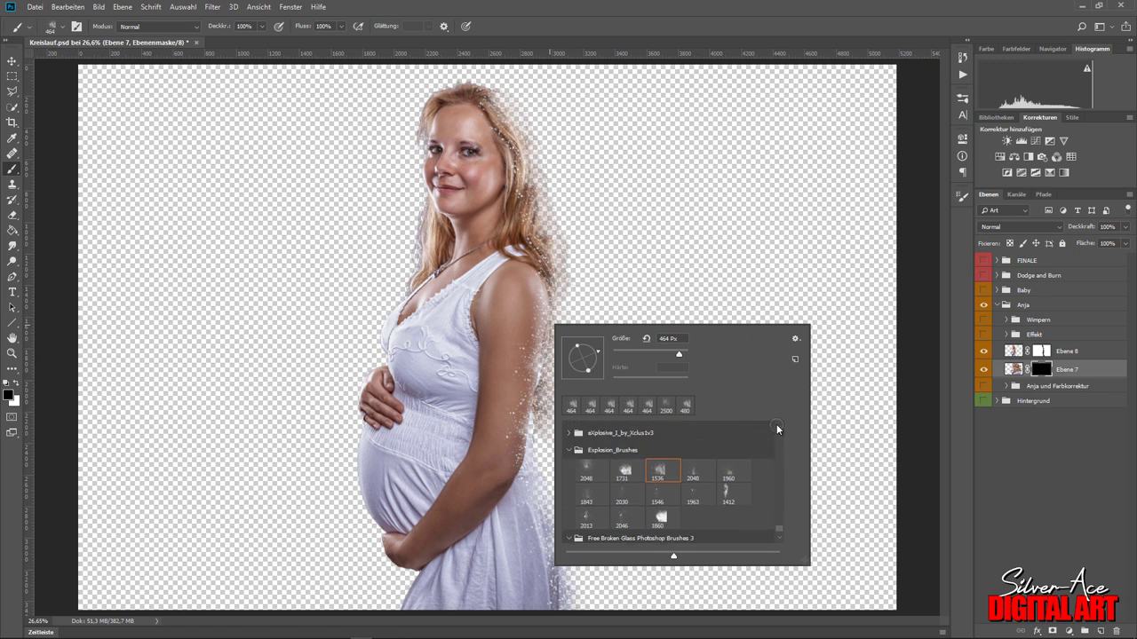
{"action": "left_click", "coordinate": [569, 450]}
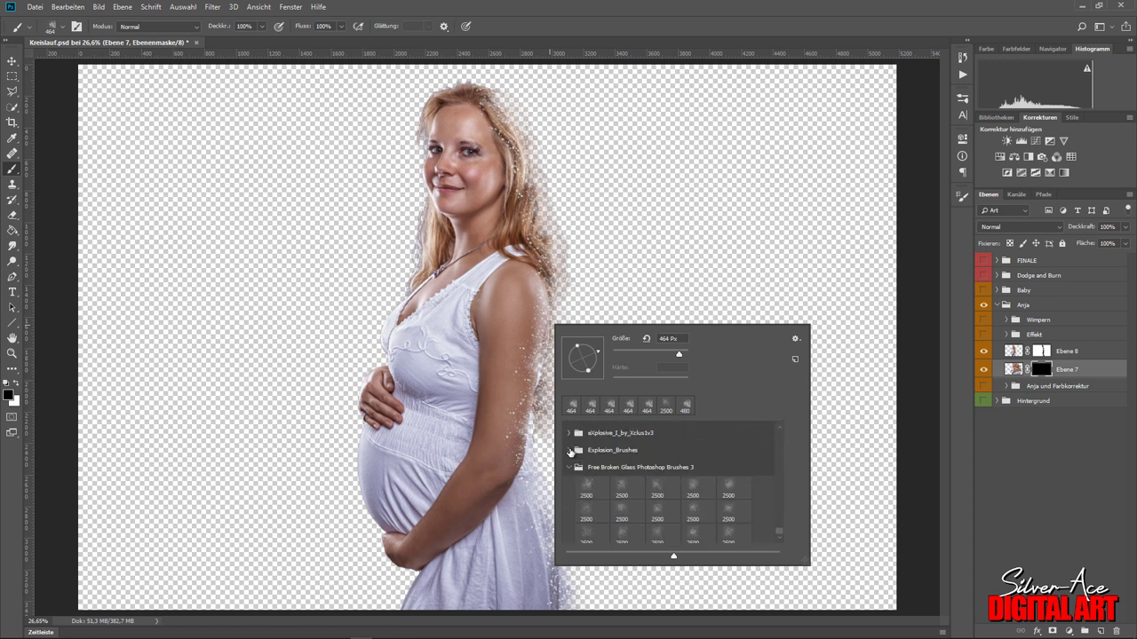
{"action": "left_click", "coordinate": [569, 432]}
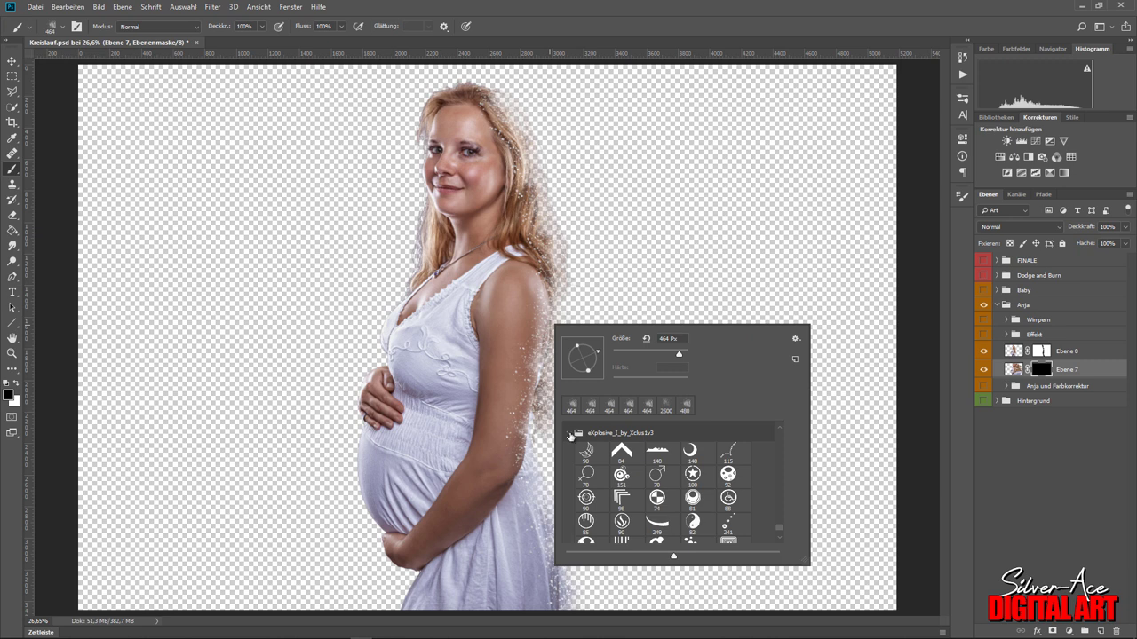
{"action": "left_click", "coordinate": [570, 433]}
{"action": "left_click", "coordinate": [569, 440]}
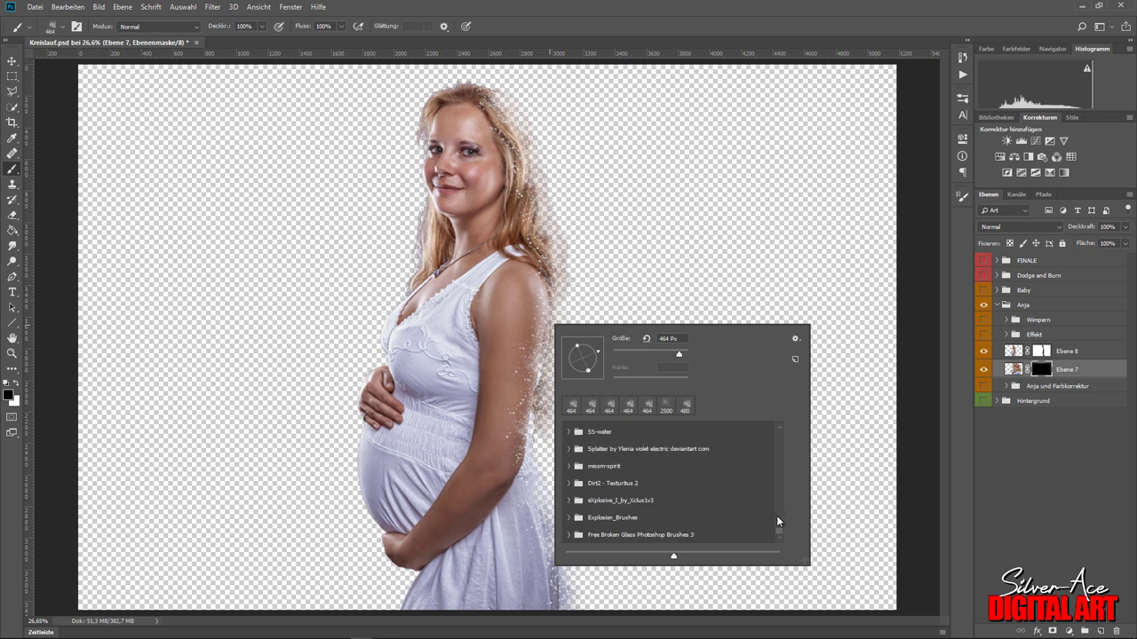
Set the brush size to 1457 px and pick the shard particle brush (preset 2302).
{"action": "mouse_move", "coordinate": [780, 529]}
{"action": "left_mouse_down"}
{"action": "mouse_move", "coordinate": [778, 480]}
{"action": "mouse_move", "coordinate": [775, 489]}
{"action": "left_mouse_up"}
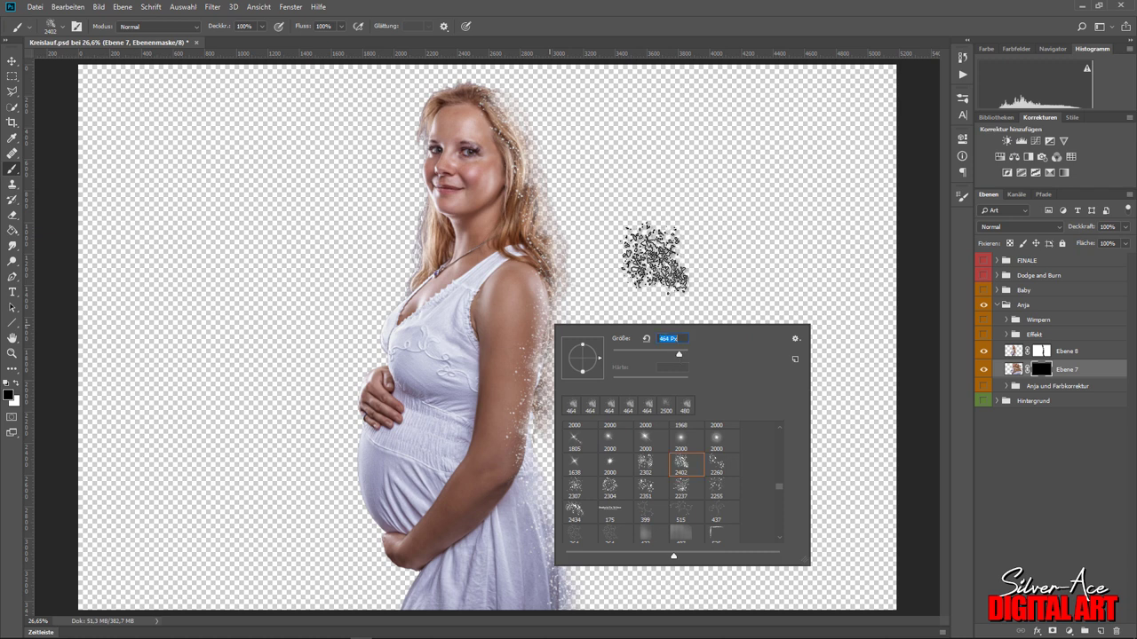
{"action": "type", "text": "1457"}
{"action": "key", "text": "Return"}
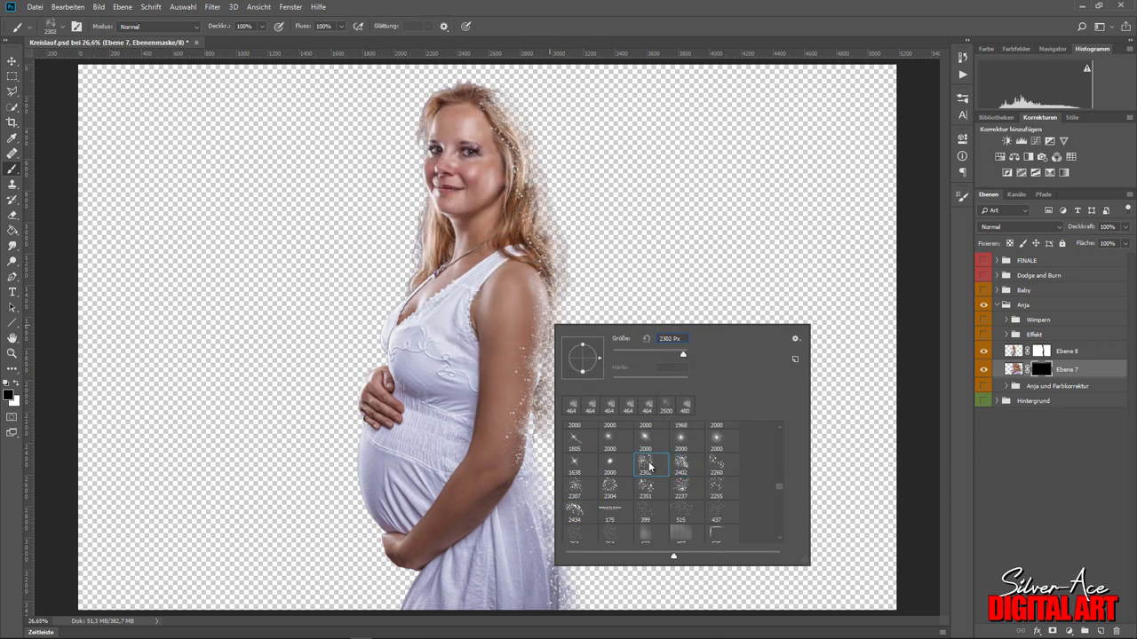
{"action": "left_click", "coordinate": [683, 359]}
Switch to white and stamp shard fragments beside and right of the woman on Ebene 7's mask.
{"action": "key", "text": "Return"}
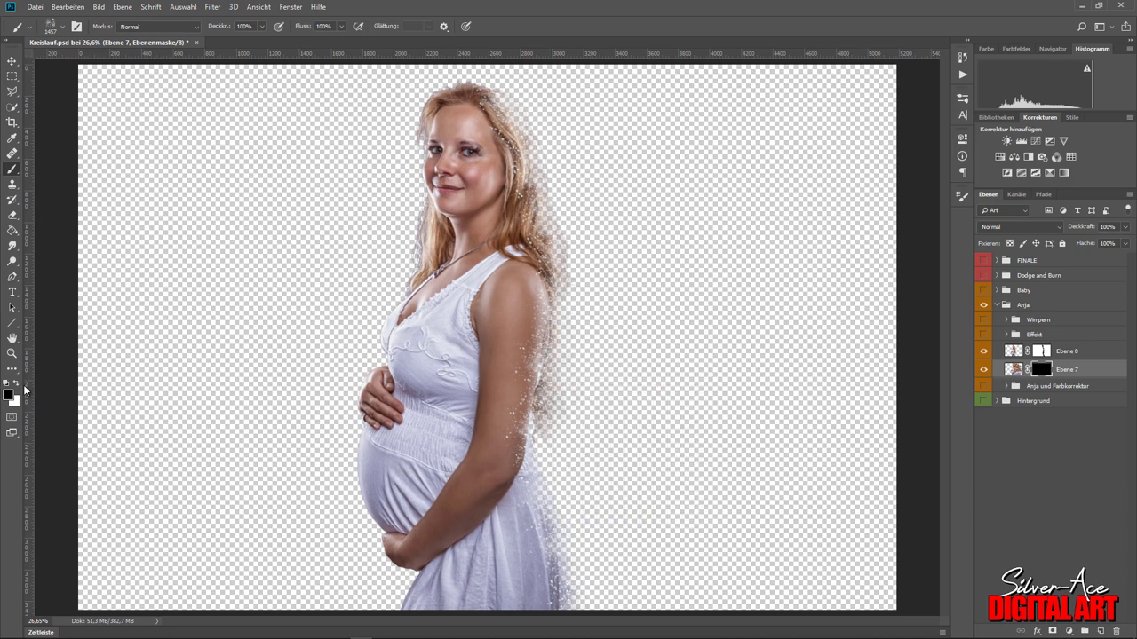
{"action": "key", "text": "x"}
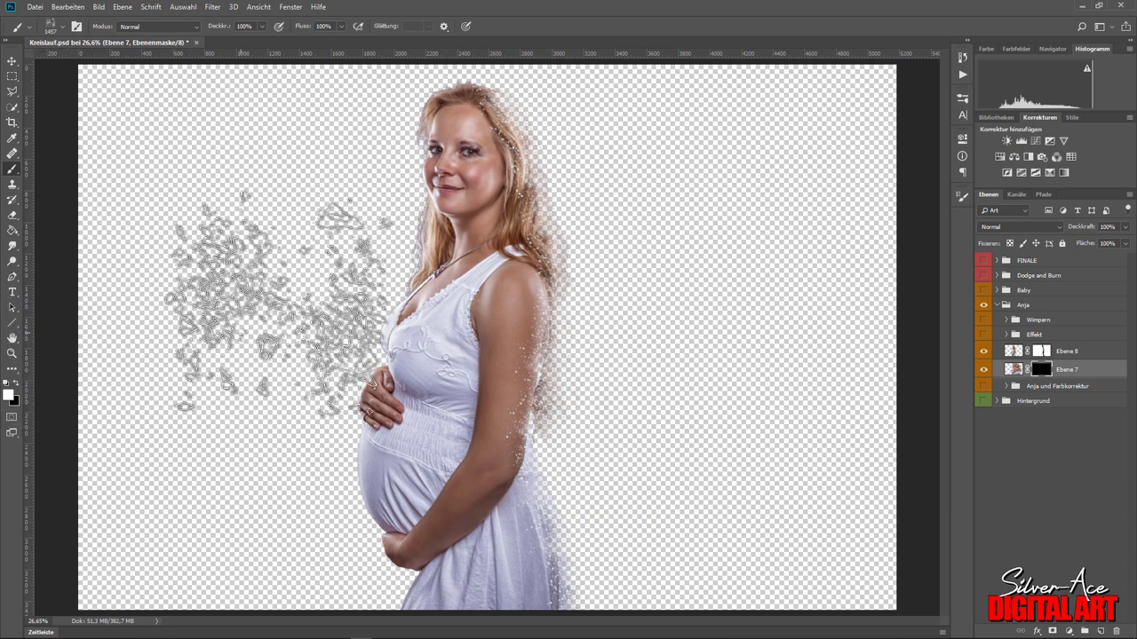
{"action": "left_click", "coordinate": [637, 201]}
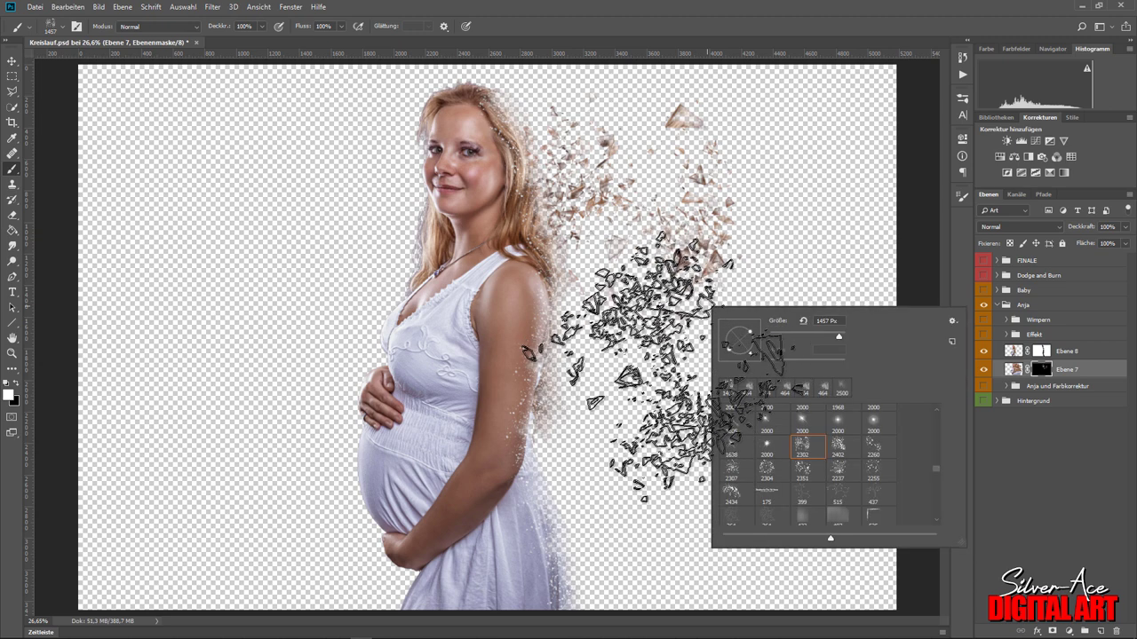
{"action": "key", "text": "Return"}
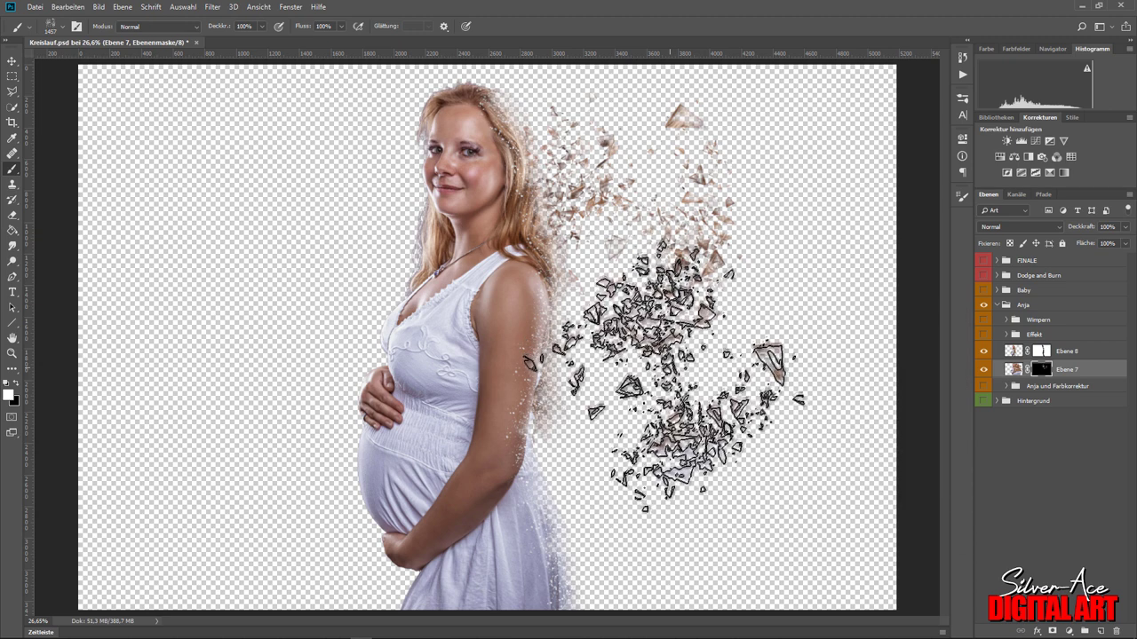
{"action": "left_click", "coordinate": [697, 398]}
{"action": "right_click", "coordinate": [721, 387]}
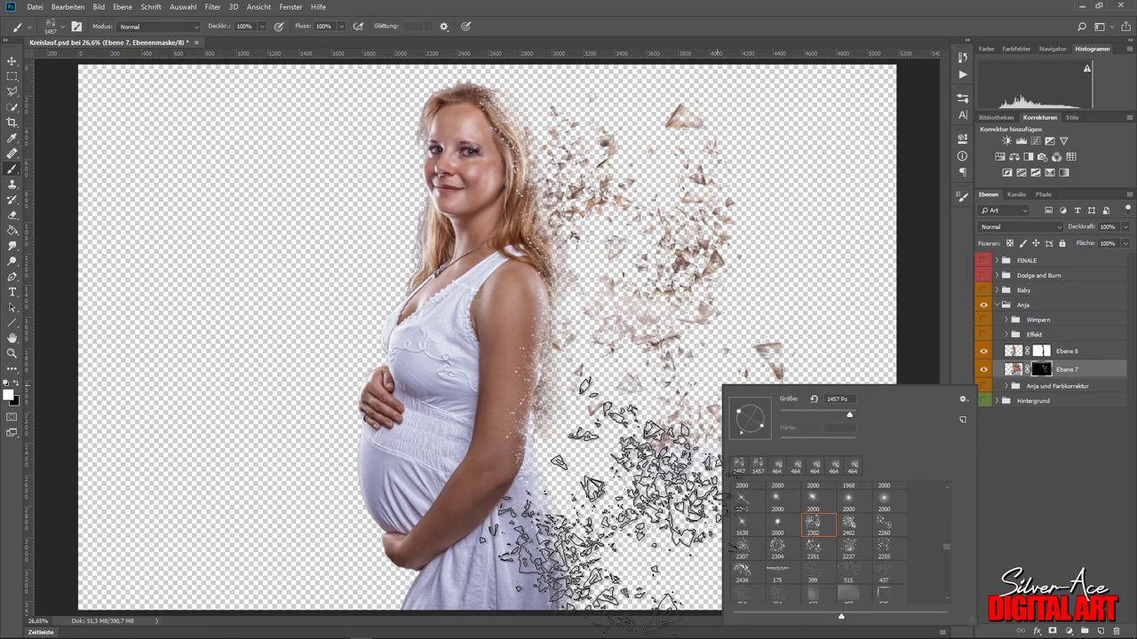
{"action": "key", "text": "Return"}
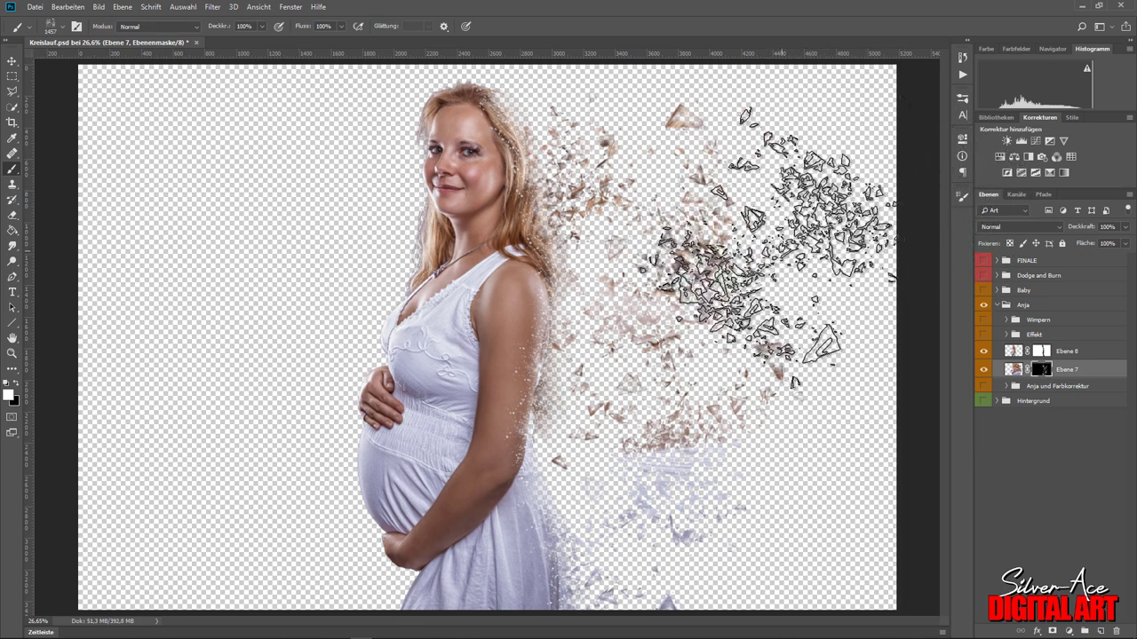
Reduce the shard brush size to 900 px.
{"action": "right_click", "coordinate": [799, 347]}
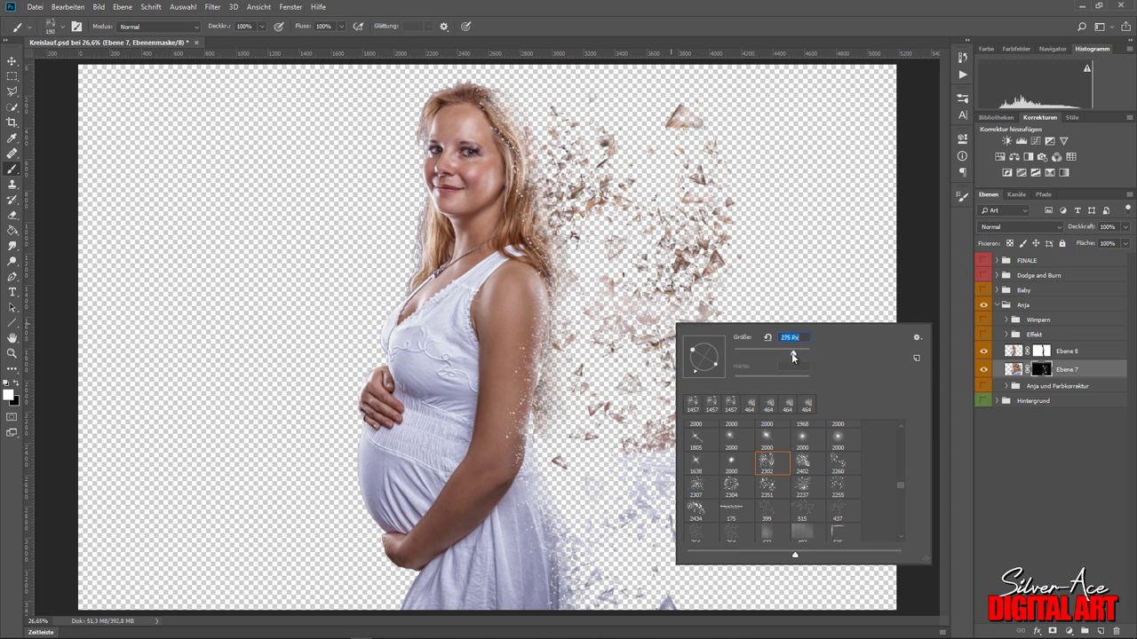
{"action": "left_click_drag", "start_coordinate": [791, 353], "coordinate": [803, 354]}
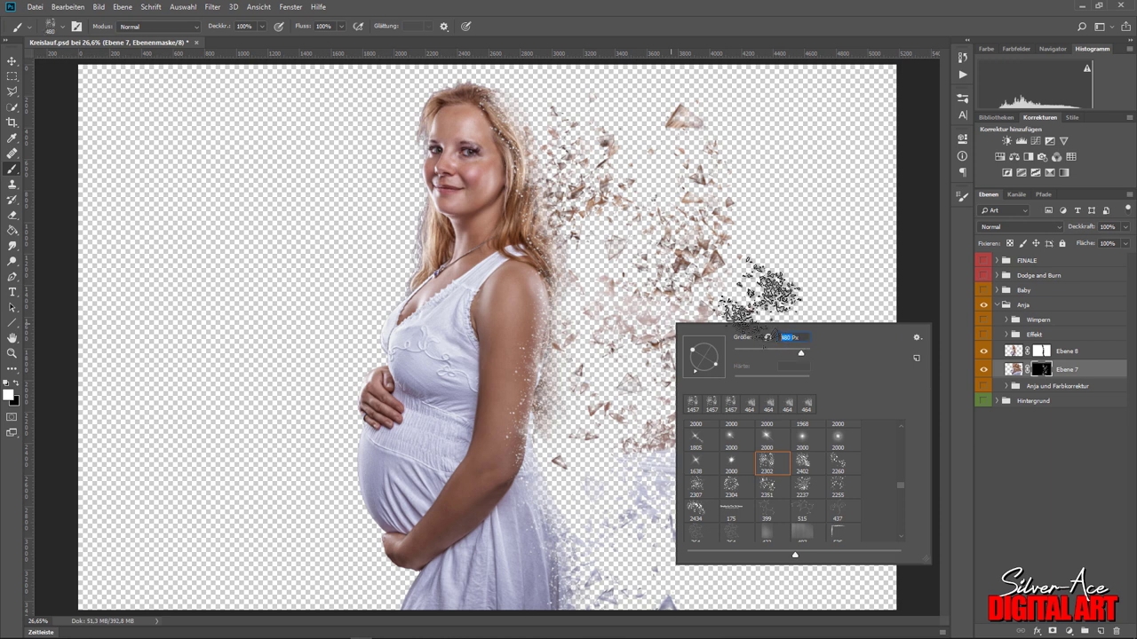
{"action": "type", "text": "900"}
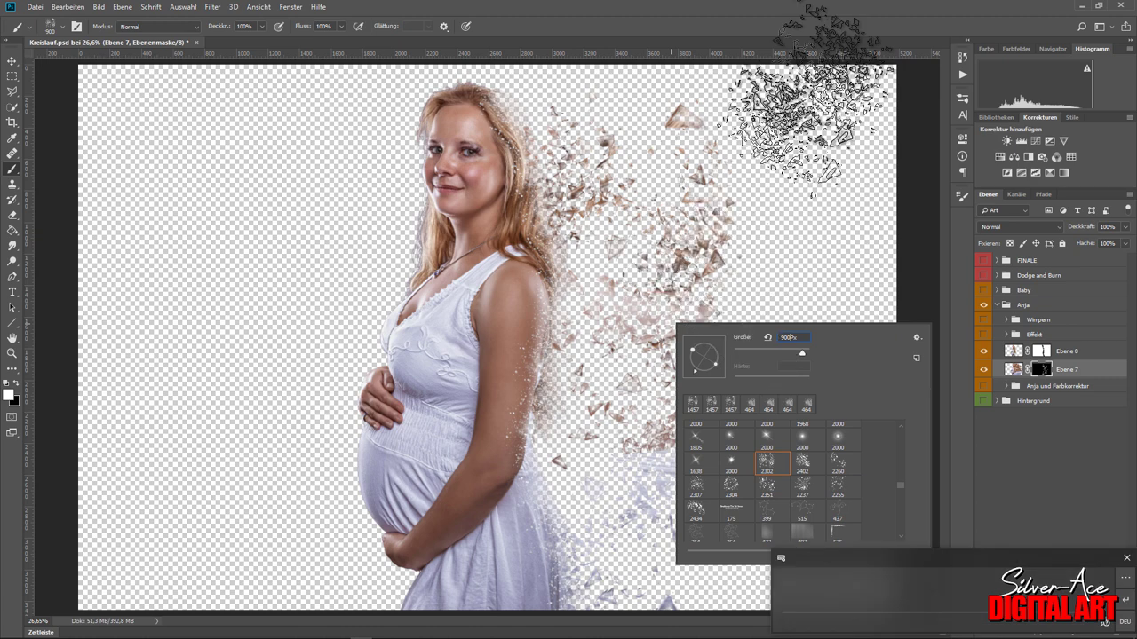
{"action": "key", "text": "Return"}
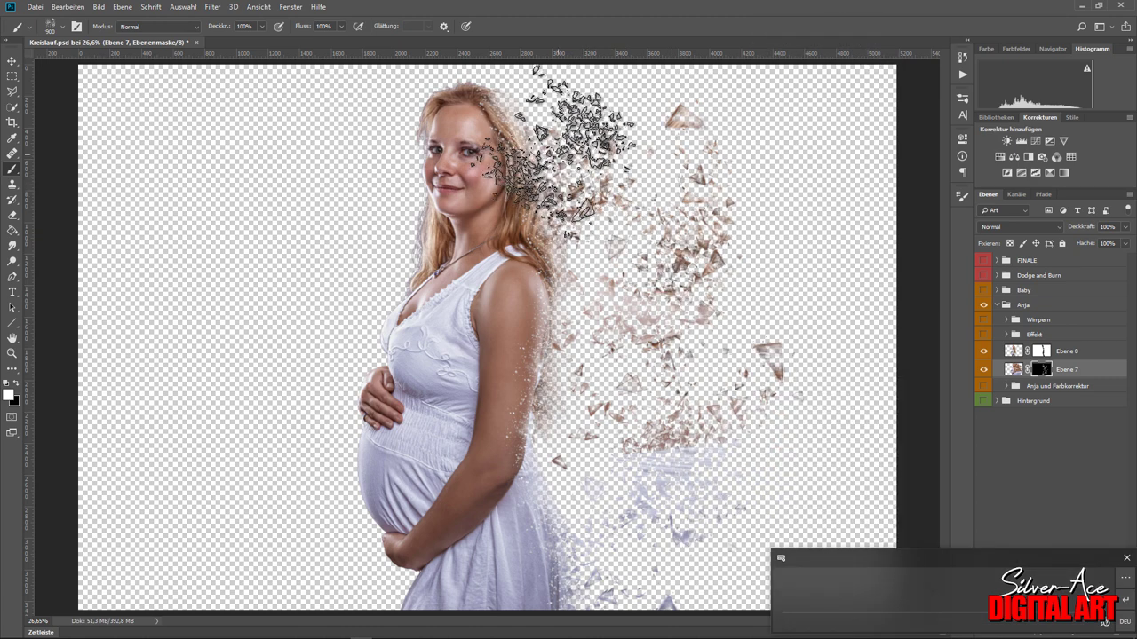
Rotate the shard brush angle and paint more fragments trailing right from her hair.
{"action": "right_click", "coordinate": [606, 201]}
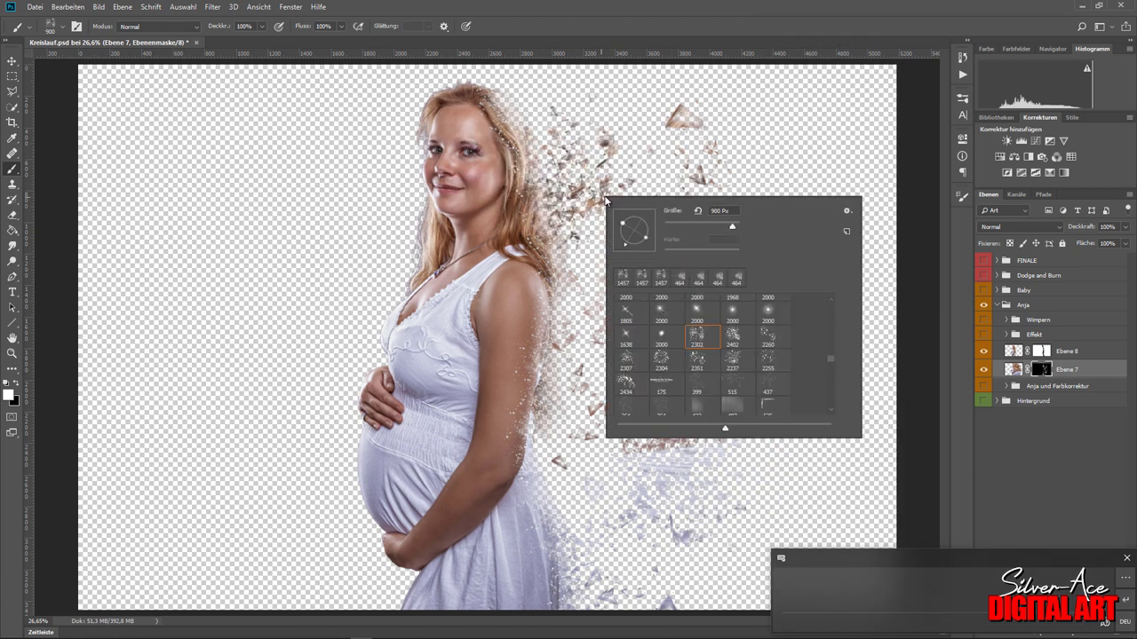
{"action": "left_click_drag", "start_coordinate": [625, 245], "coordinate": [633, 216]}
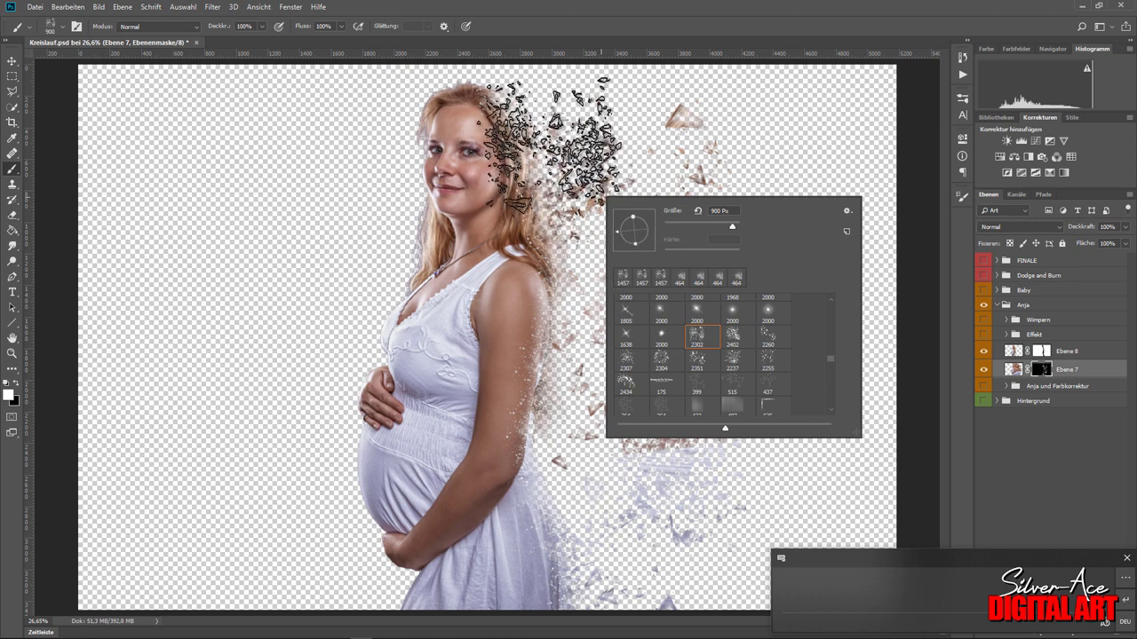
{"action": "key", "text": "Return"}
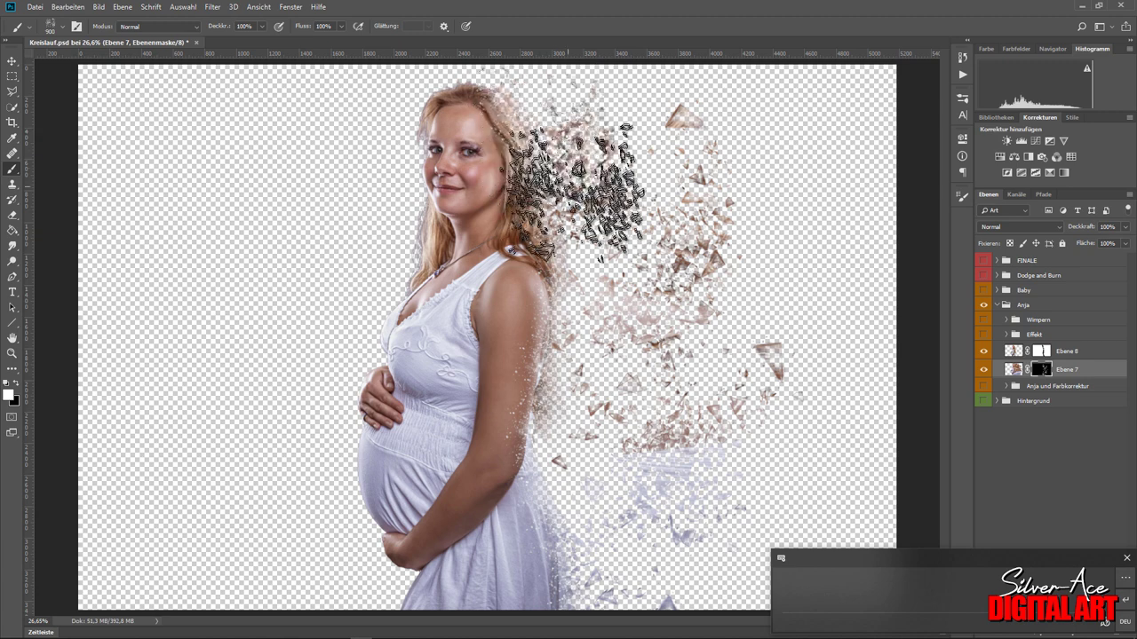
{"action": "right_click", "coordinate": [620, 236]}
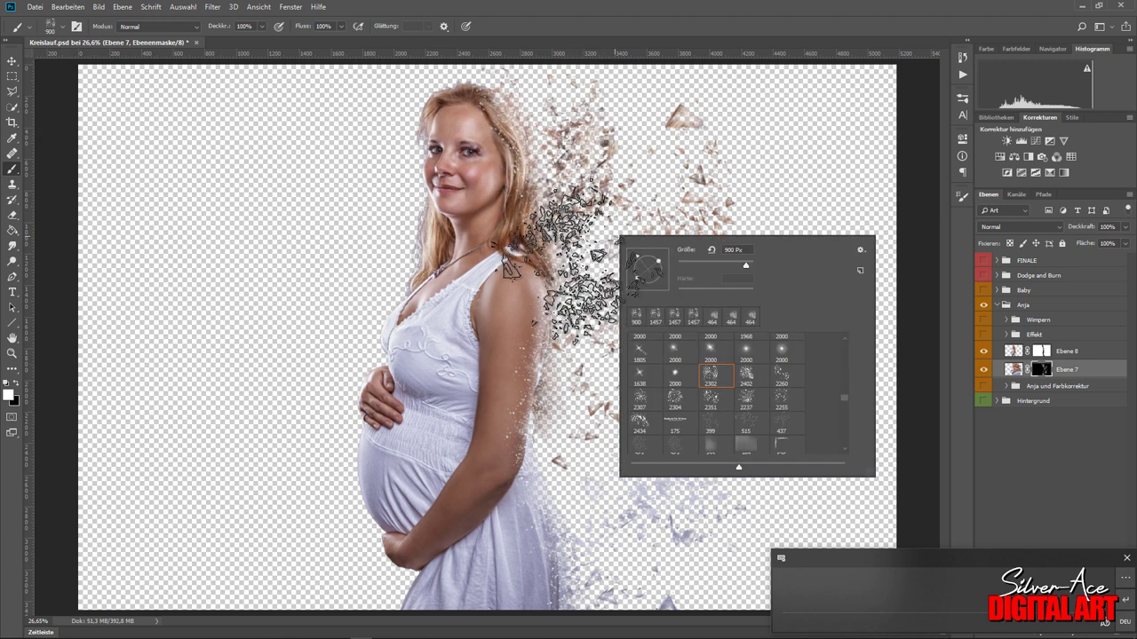
{"action": "key", "text": "Return"}
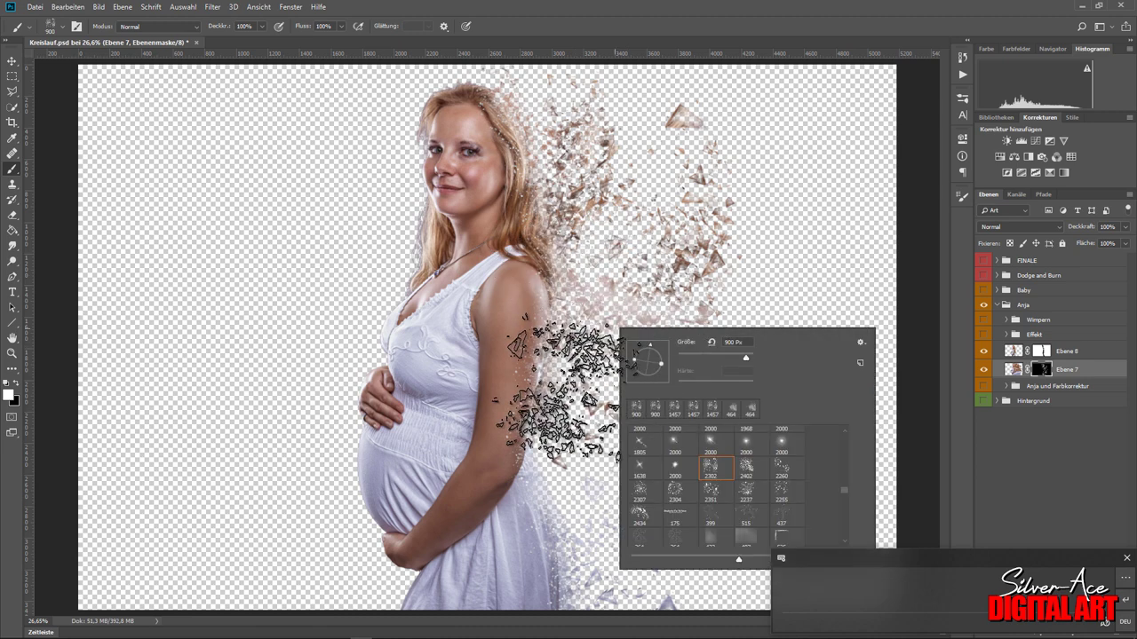
{"action": "key", "text": "Return"}
{"action": "right_click", "coordinate": [587, 441]}
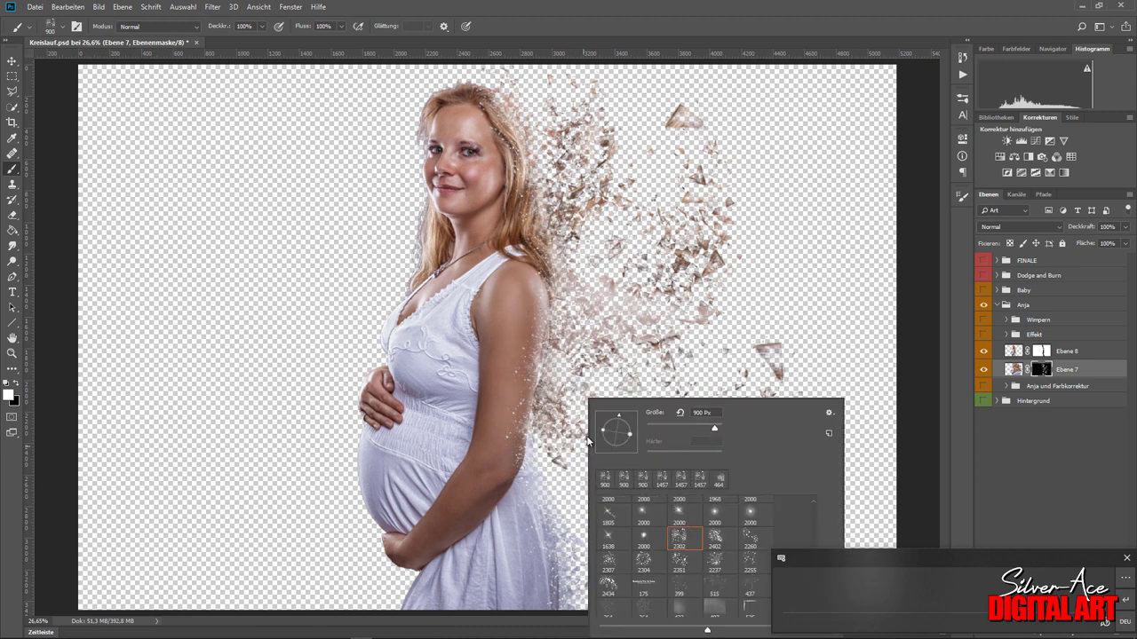
{"action": "key", "text": "Return"}
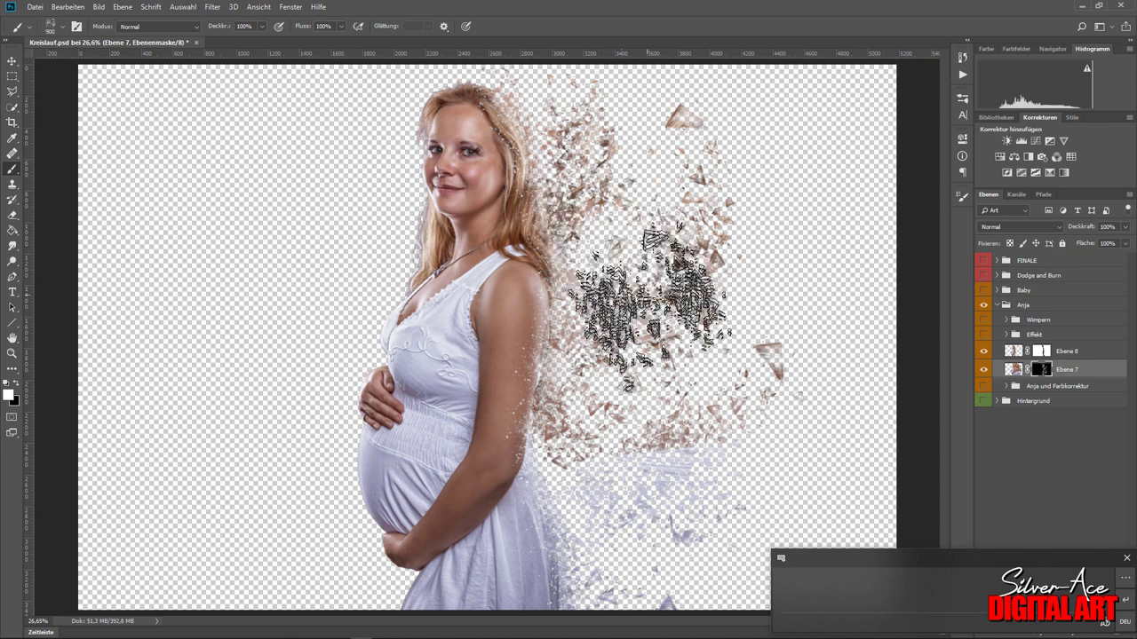
Target Ebene 8's mask and set the brush size to 354 px.
{"action": "left_click", "coordinate": [1047, 352]}
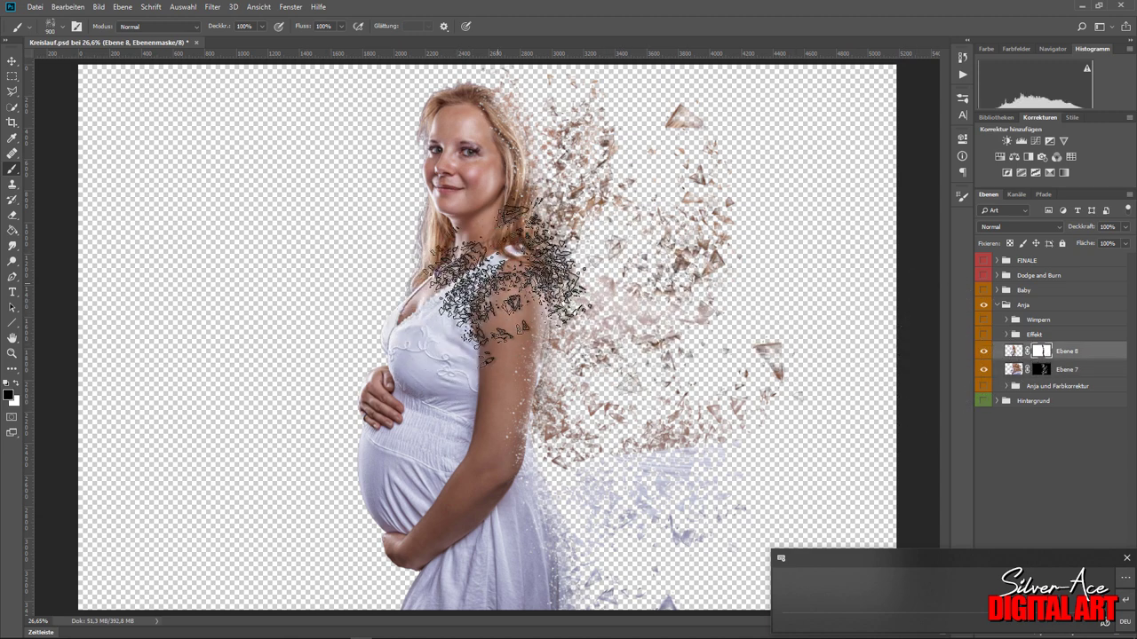
{"action": "right_click", "coordinate": [563, 183]}
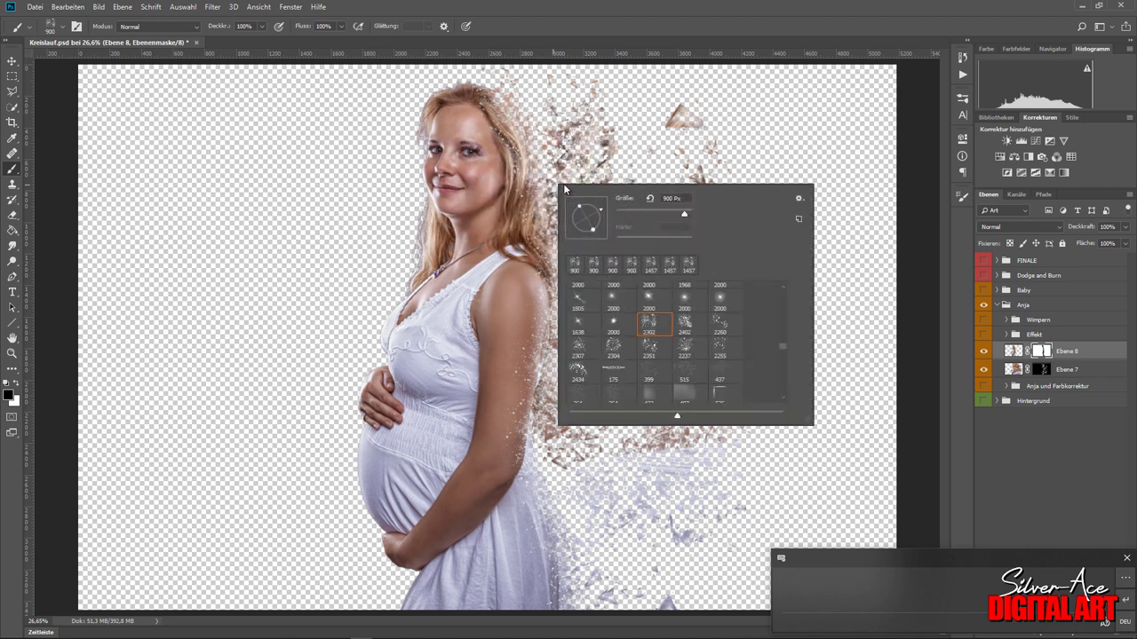
{"action": "left_click_drag", "start_coordinate": [684, 214], "coordinate": [679, 214]}
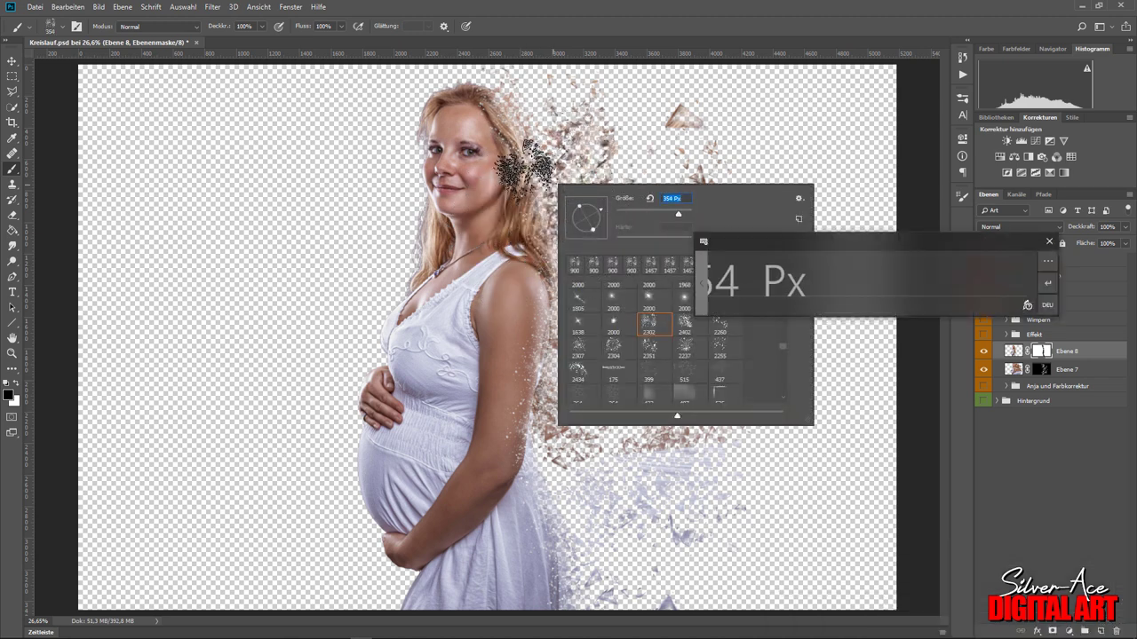
{"action": "key", "text": "Return"}
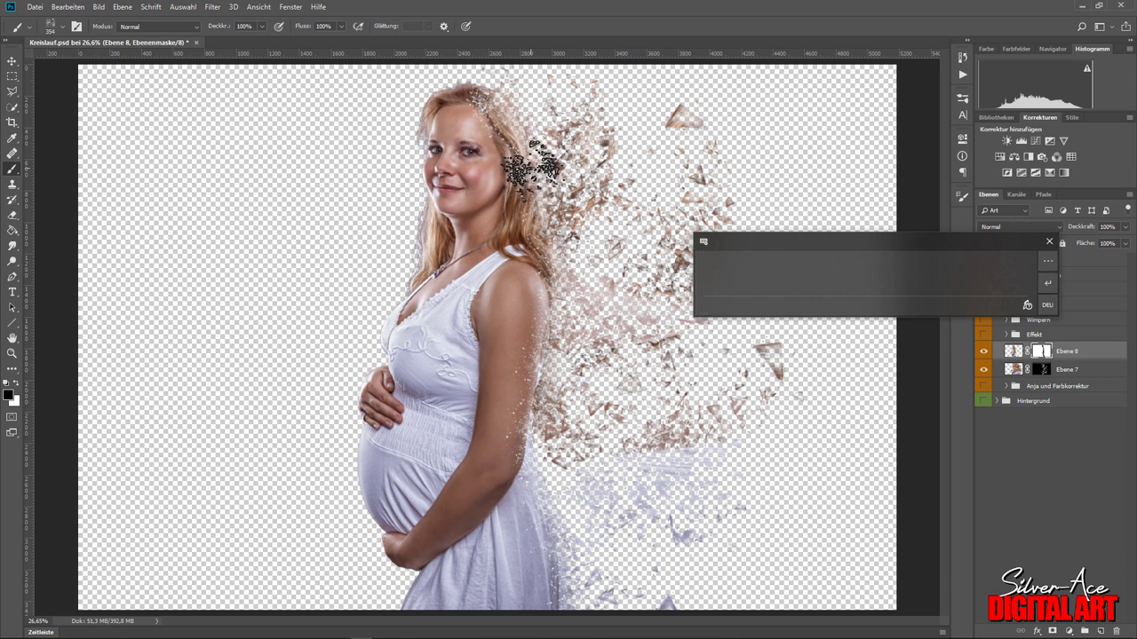
Paint small shard strokes along the hair, shoulder and arm edges.
{"action": "right_click", "coordinate": [544, 165]}
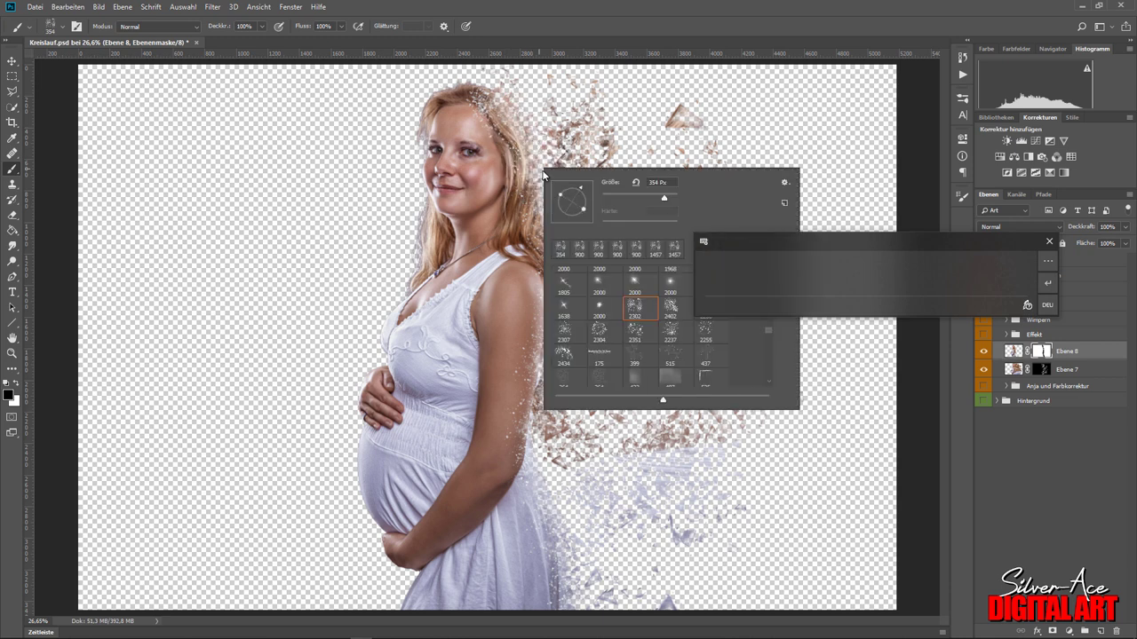
{"action": "key", "text": "Return"}
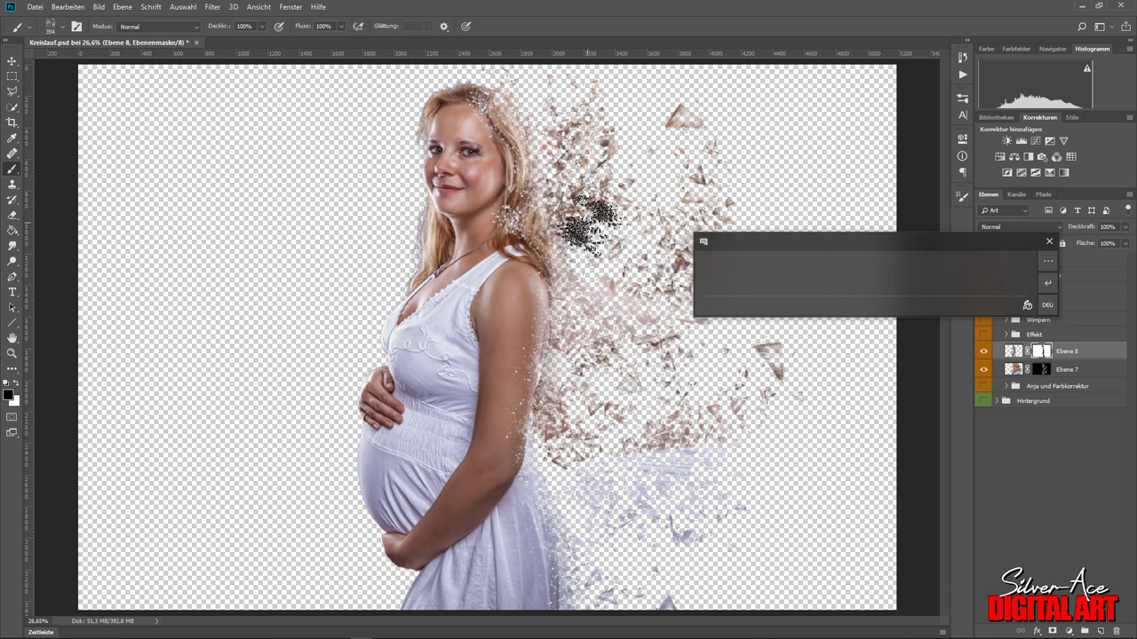
{"action": "left_click", "coordinate": [1049, 240]}
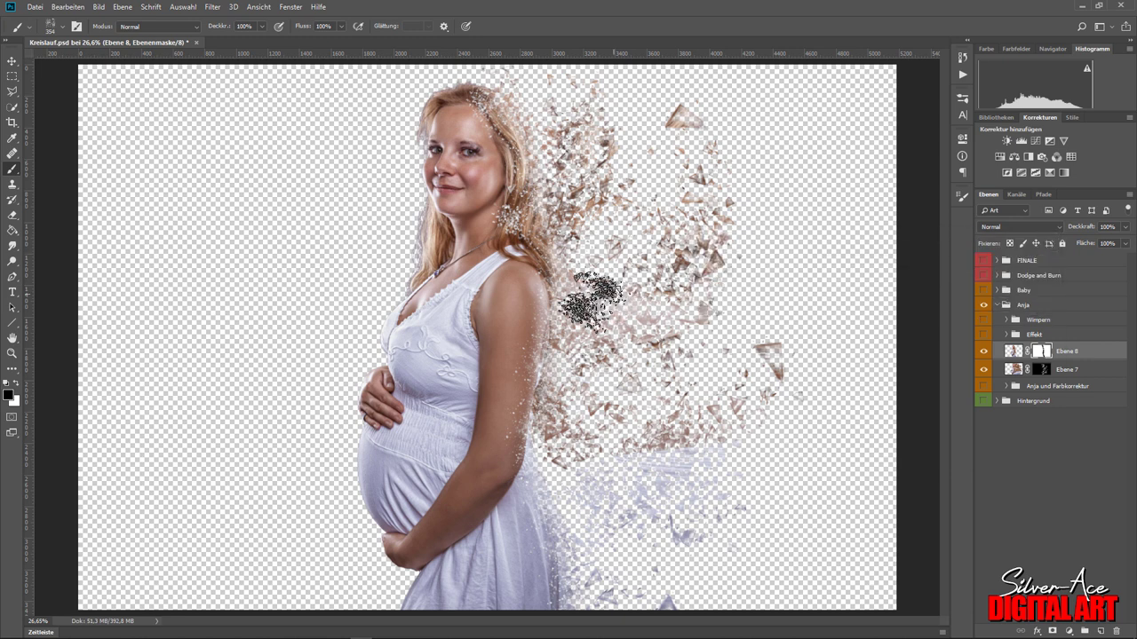
{"action": "right_click", "coordinate": [526, 311]}
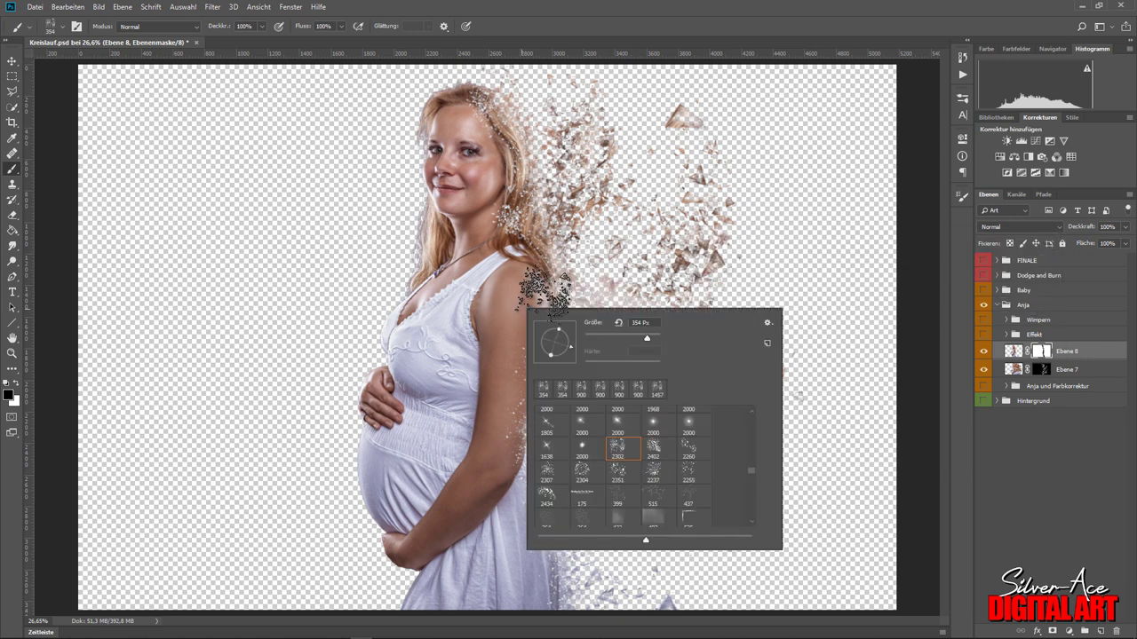
{"action": "key", "text": "Return"}
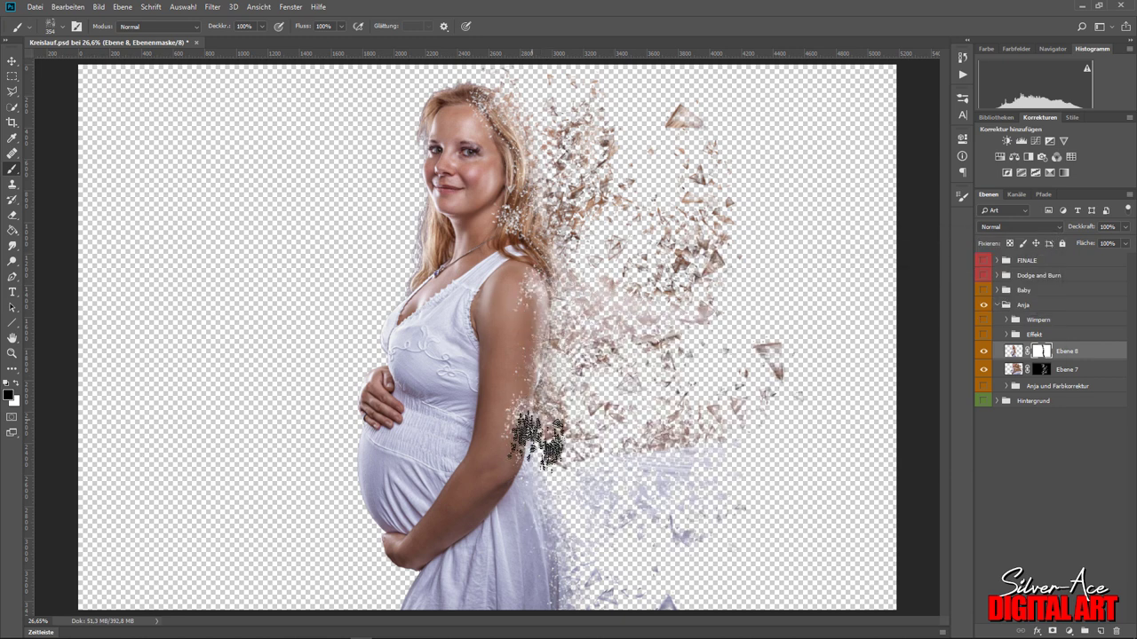
{"action": "right_click", "coordinate": [560, 505]}
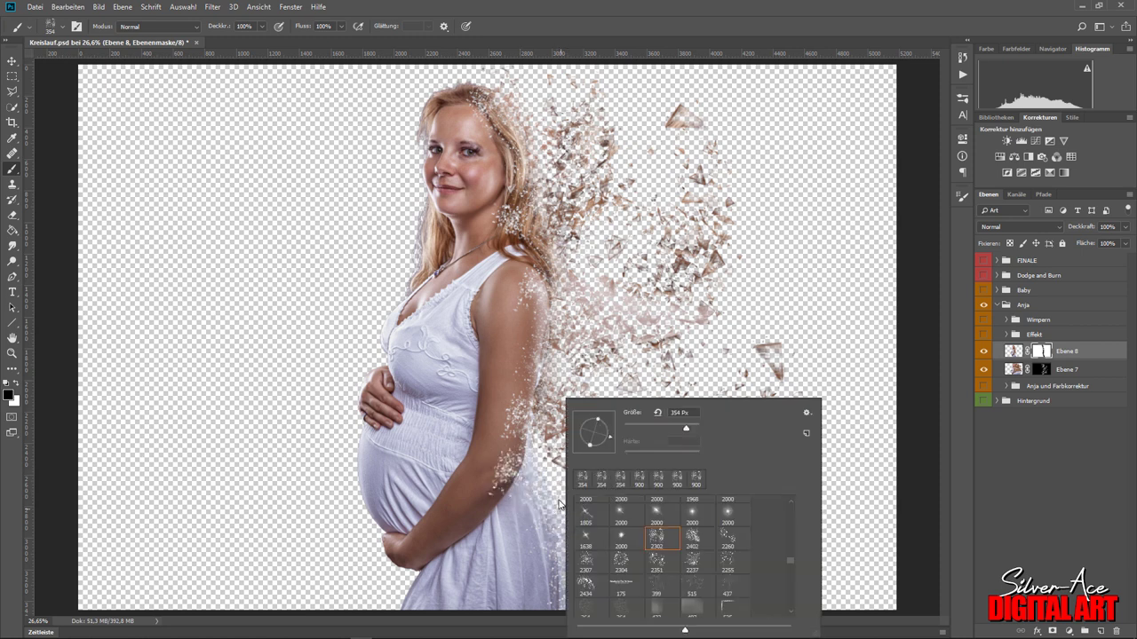
{"action": "key", "text": "Return"}
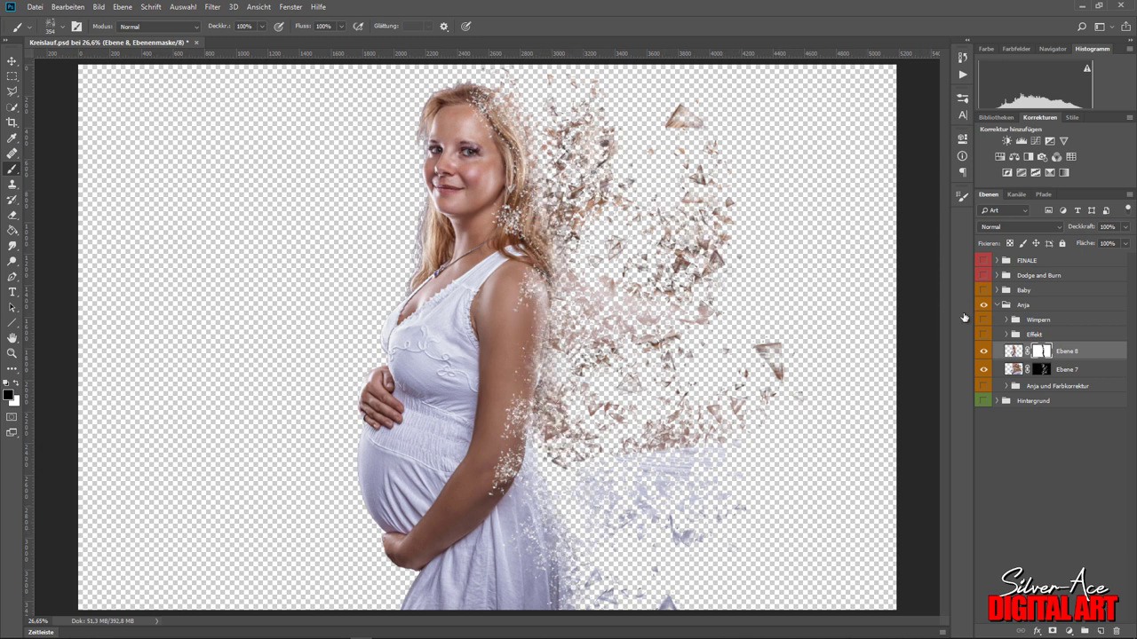
Show the Effekt dust and blue background, hide Ebene 7 and 8, and enable Ebene 4 and Ebene 4 Kopie.
{"action": "left_click", "coordinate": [983, 334]}
{"action": "left_click_drag", "start_coordinate": [984, 350], "coordinate": [983, 369]}
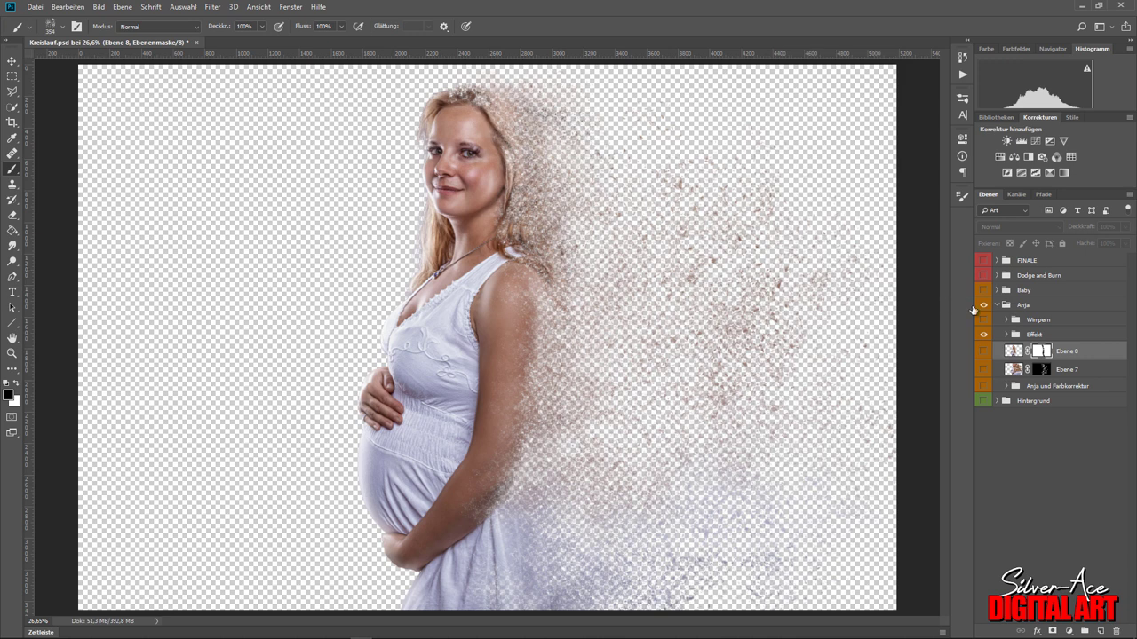
{"action": "left_click", "coordinate": [983, 400]}
{"action": "left_click", "coordinate": [1006, 334]}
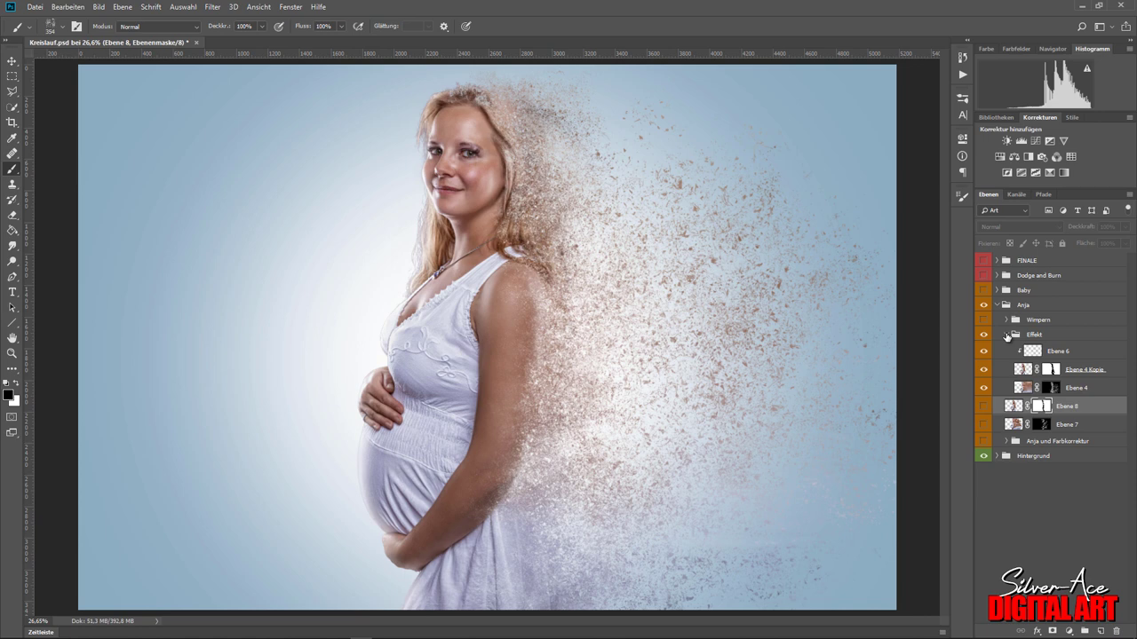
{"action": "left_click", "coordinate": [983, 370]}
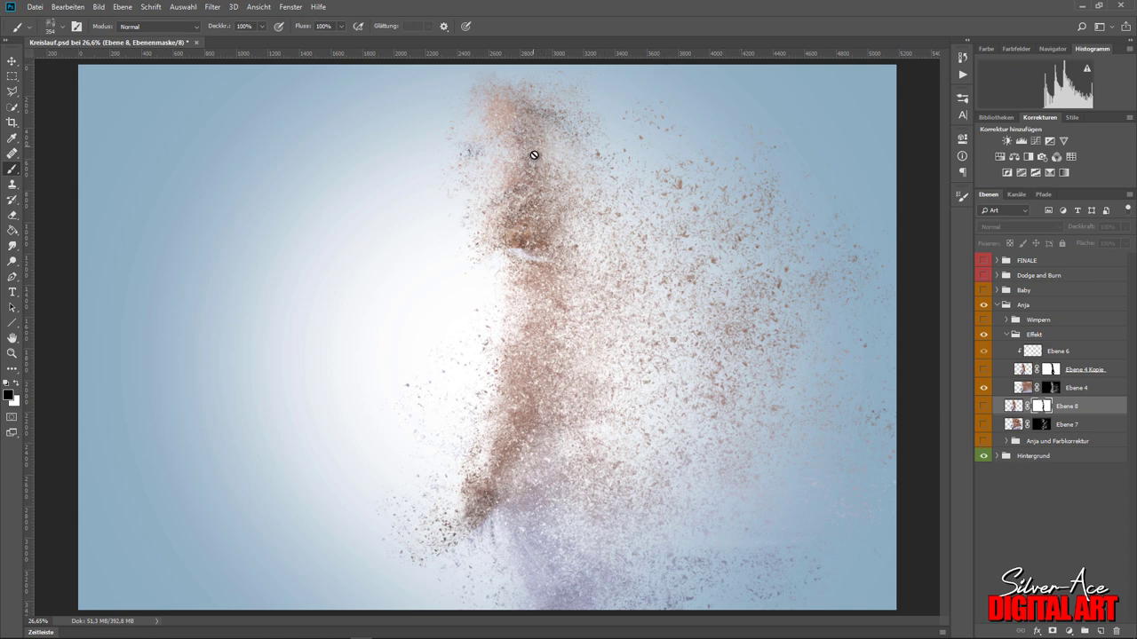
{"action": "left_click", "coordinate": [983, 388]}
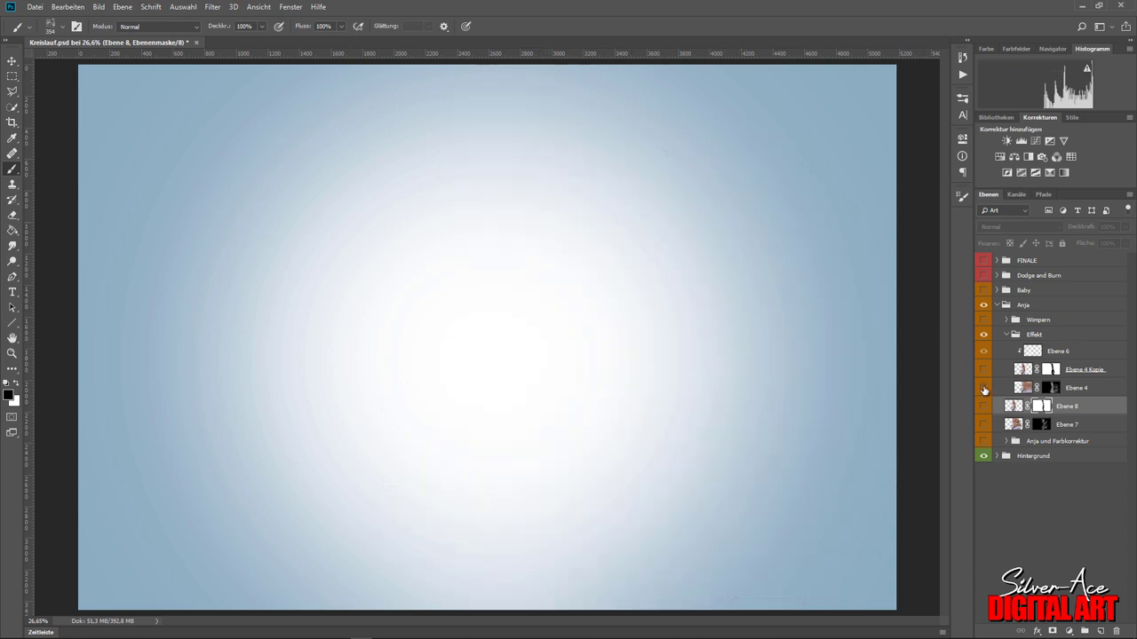
{"action": "left_click", "coordinate": [983, 370]}
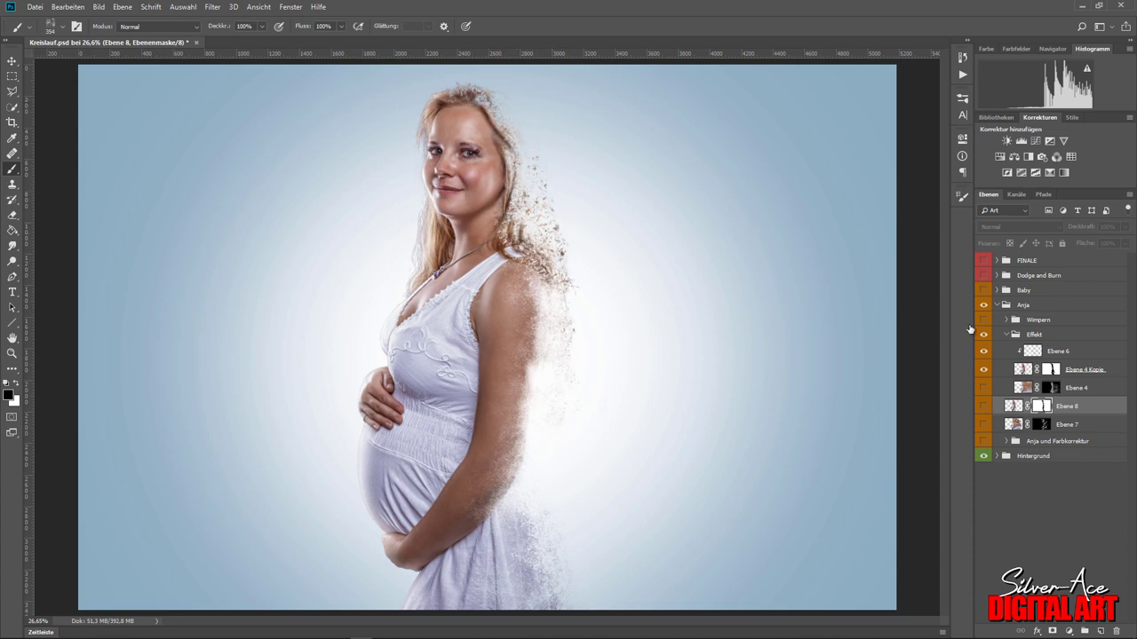
{"action": "left_click", "coordinate": [983, 388]}
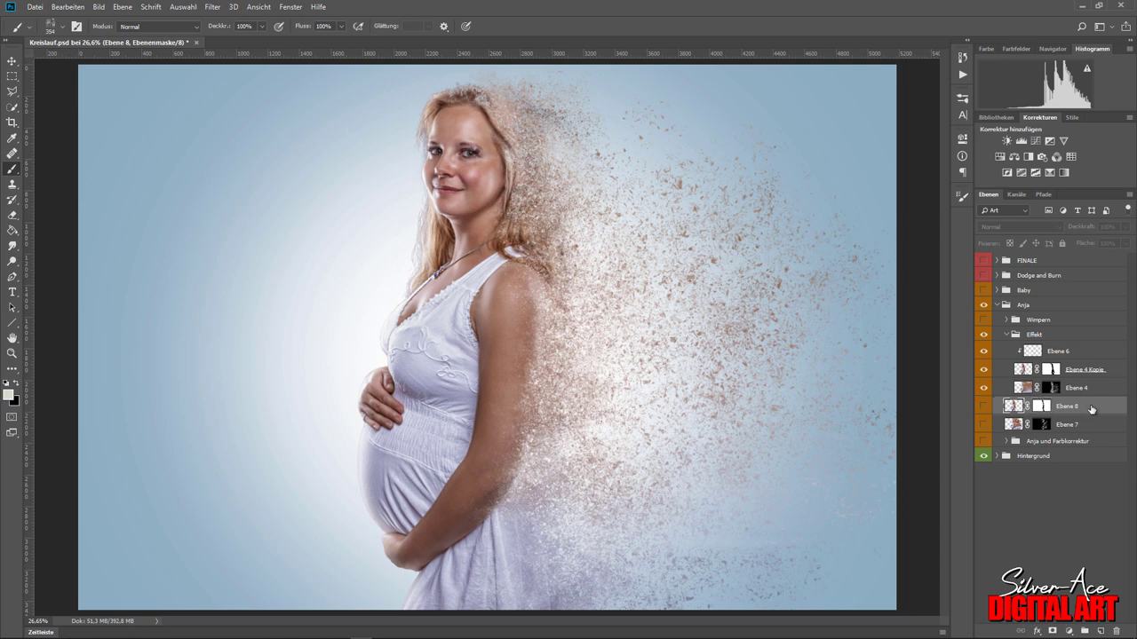
Delete the Ebene 8 layer and collapse the Effekt group.
{"action": "left_click", "coordinate": [1091, 409]}
{"action": "key", "text": "Delete"}
{"action": "key", "text": "Delete"}
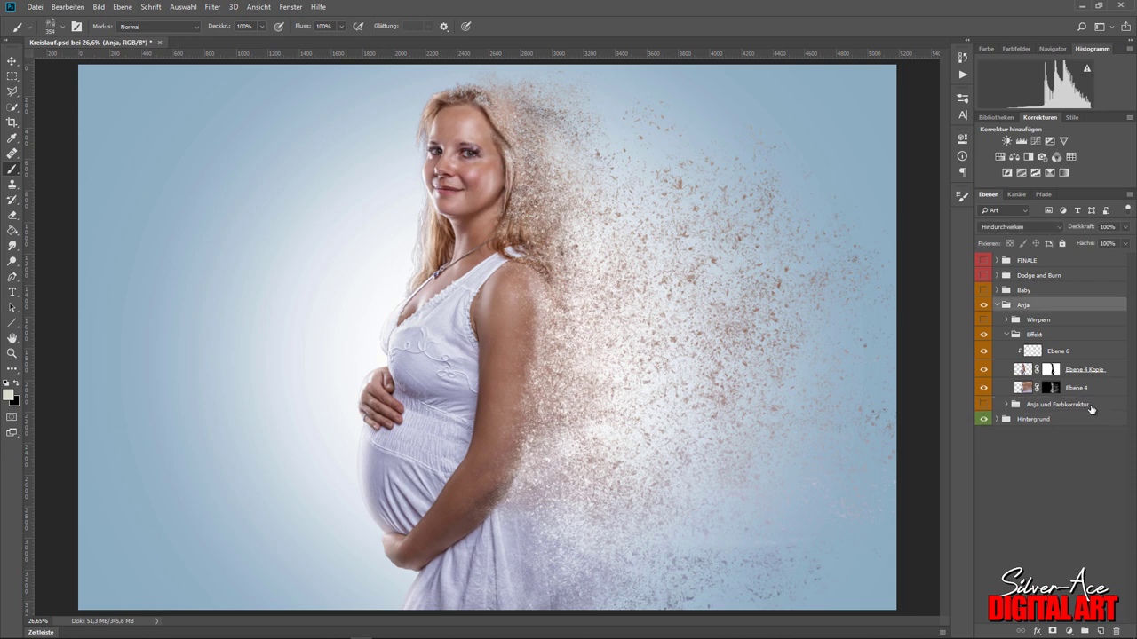
{"action": "left_click", "coordinate": [1006, 335]}
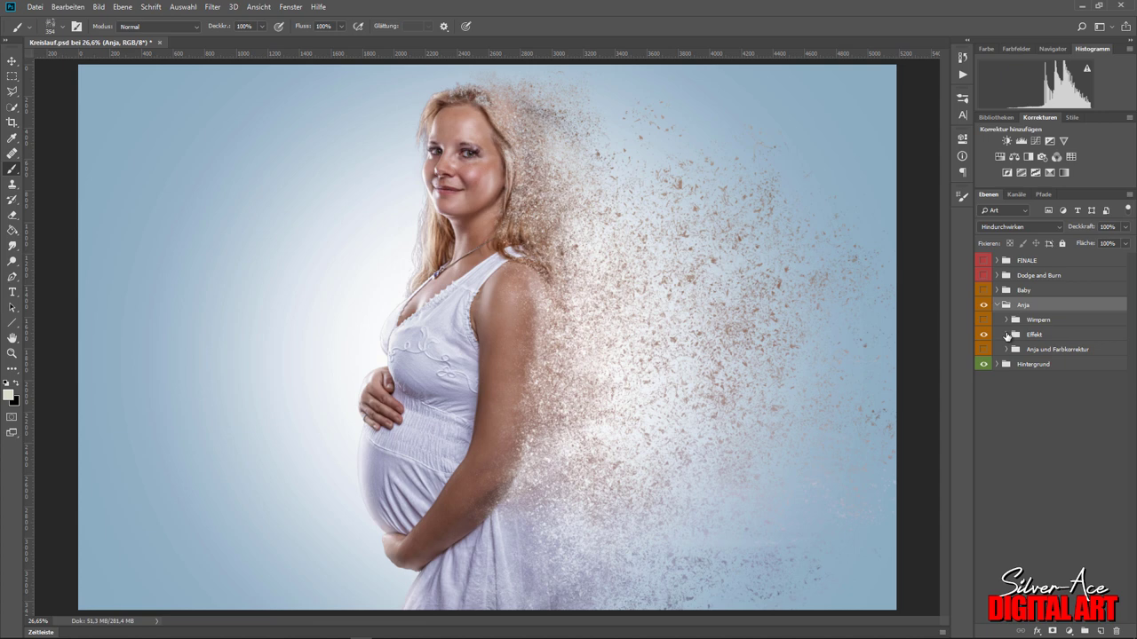
Show the Wimpern eyelash layer and zoom in on the face to compare the lashes.
{"action": "left_click", "coordinate": [983, 321]}
{"action": "left_click", "coordinate": [21, 353]}
{"action": "left_click_drag", "start_coordinate": [472, 140], "coordinate": [556, 178]}
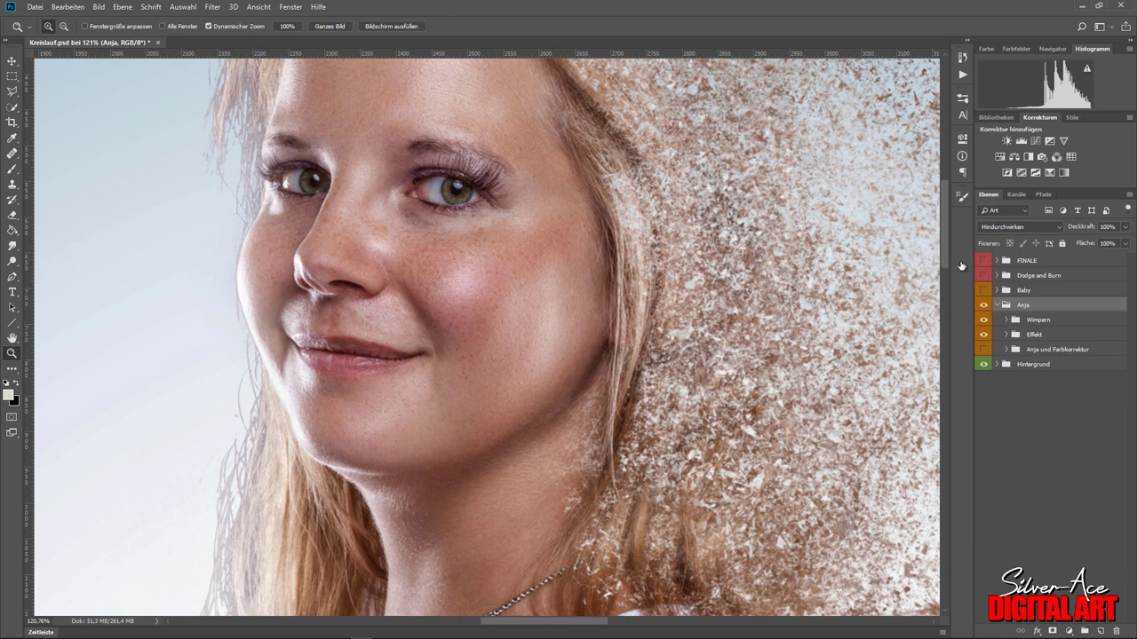
{"action": "left_click", "coordinate": [985, 320]}
{"action": "left_click", "coordinate": [984, 321]}
Collapse the Anja group, fit the whole image in view, and show the Baby group.
{"action": "left_click", "coordinate": [998, 305]}
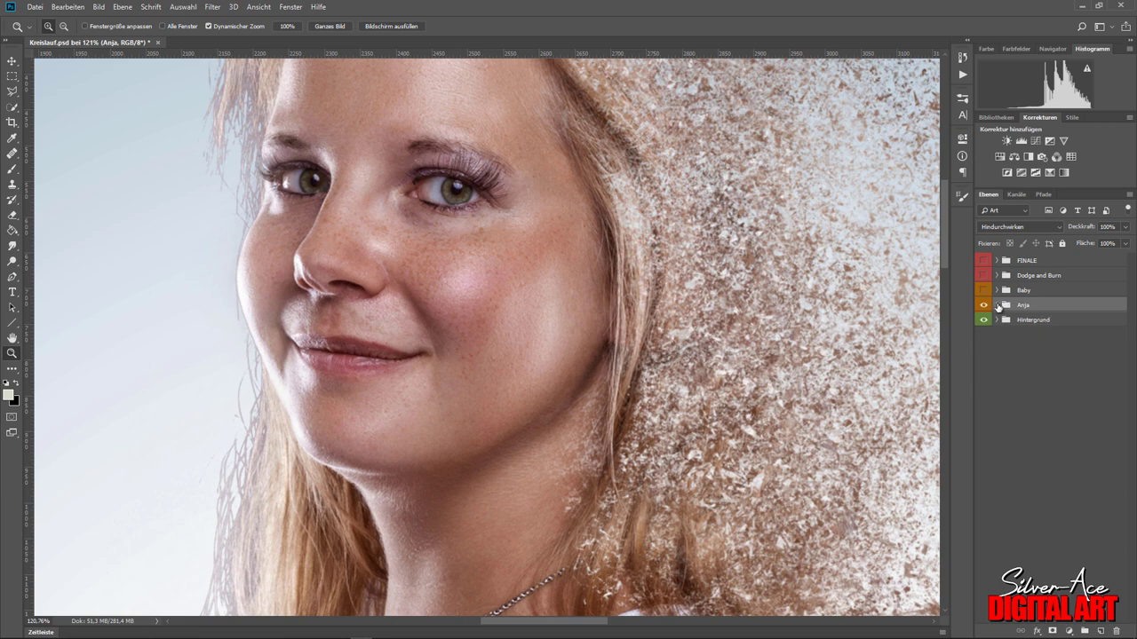
{"action": "right_click", "coordinate": [605, 327]}
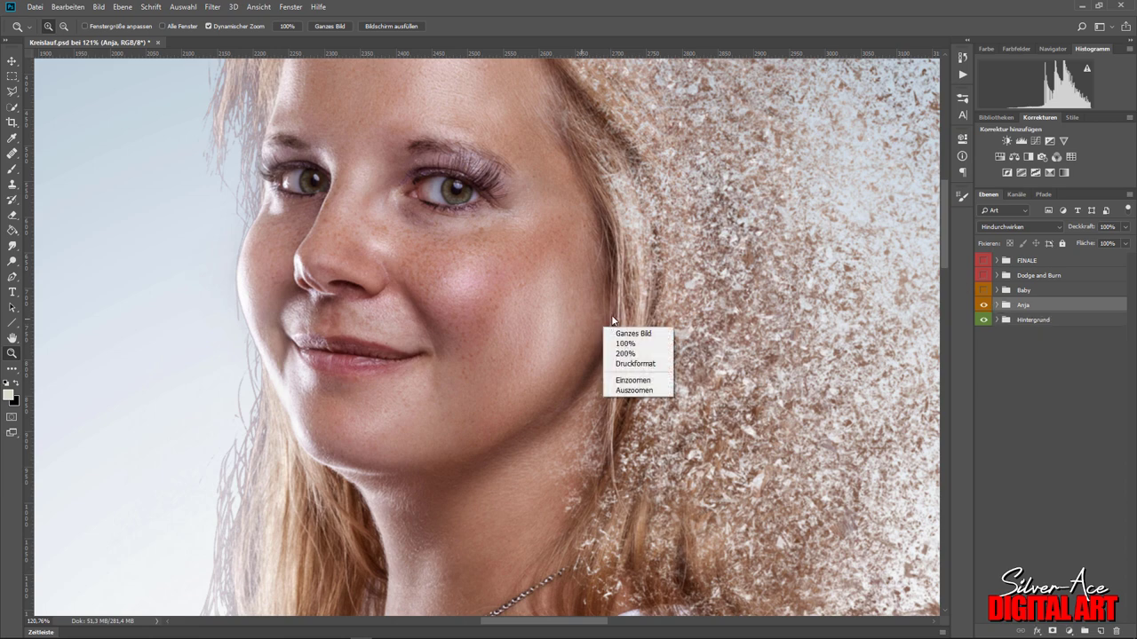
{"action": "left_click", "coordinate": [638, 334]}
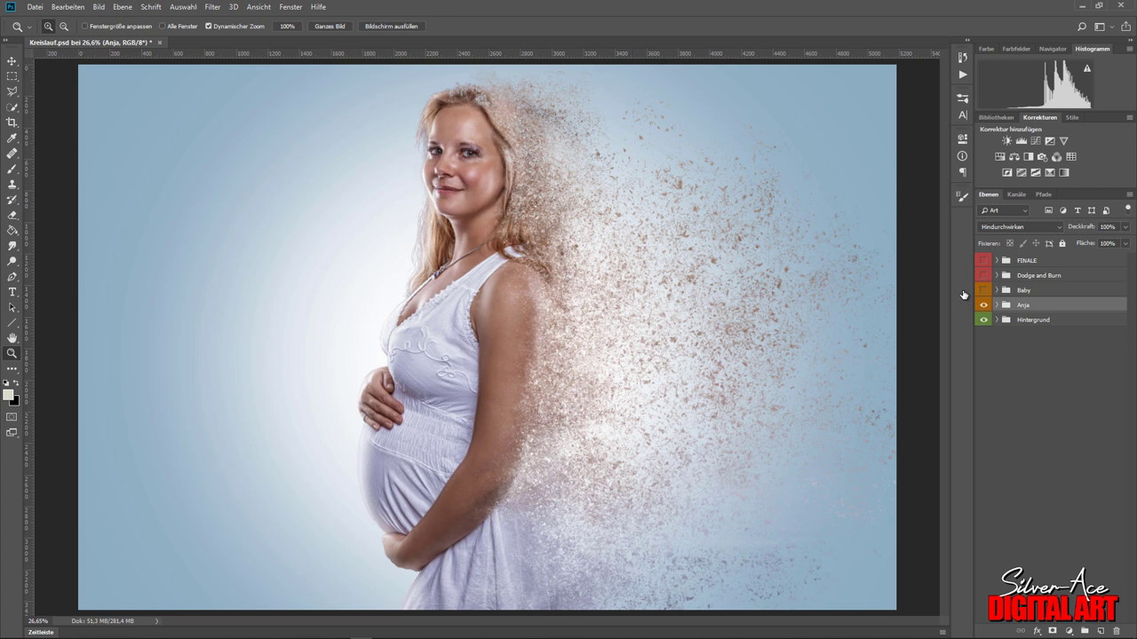
{"action": "left_click", "coordinate": [983, 290]}
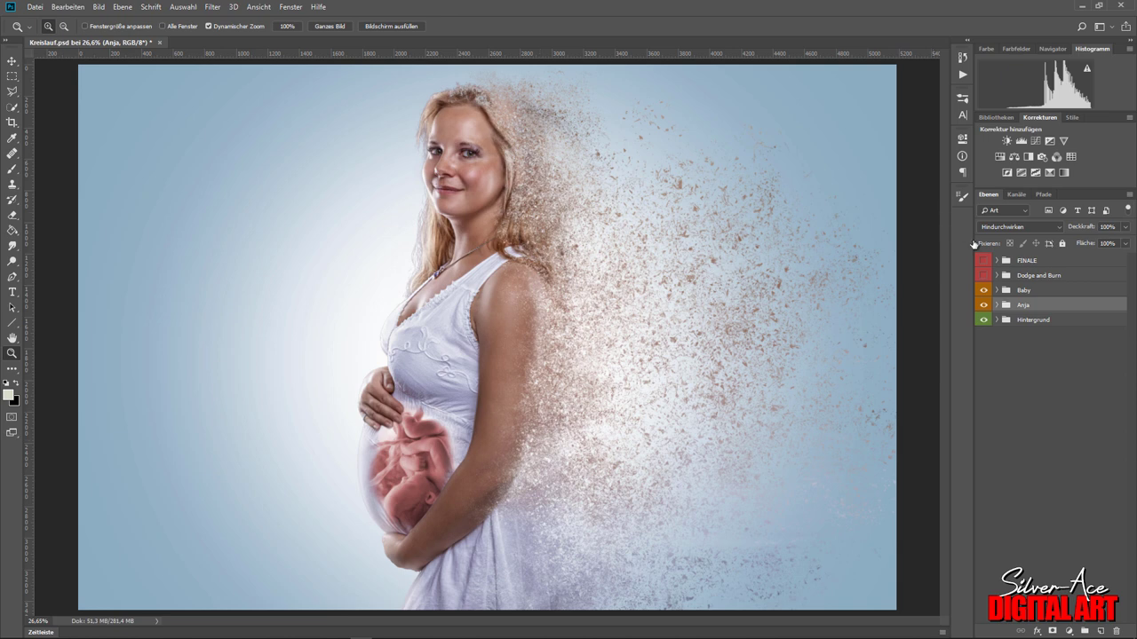
Hide Anja and Baby to view the pale blue backdrop alone, then show both again.
{"action": "left_click_drag", "start_coordinate": [984, 303], "coordinate": [984, 293]}
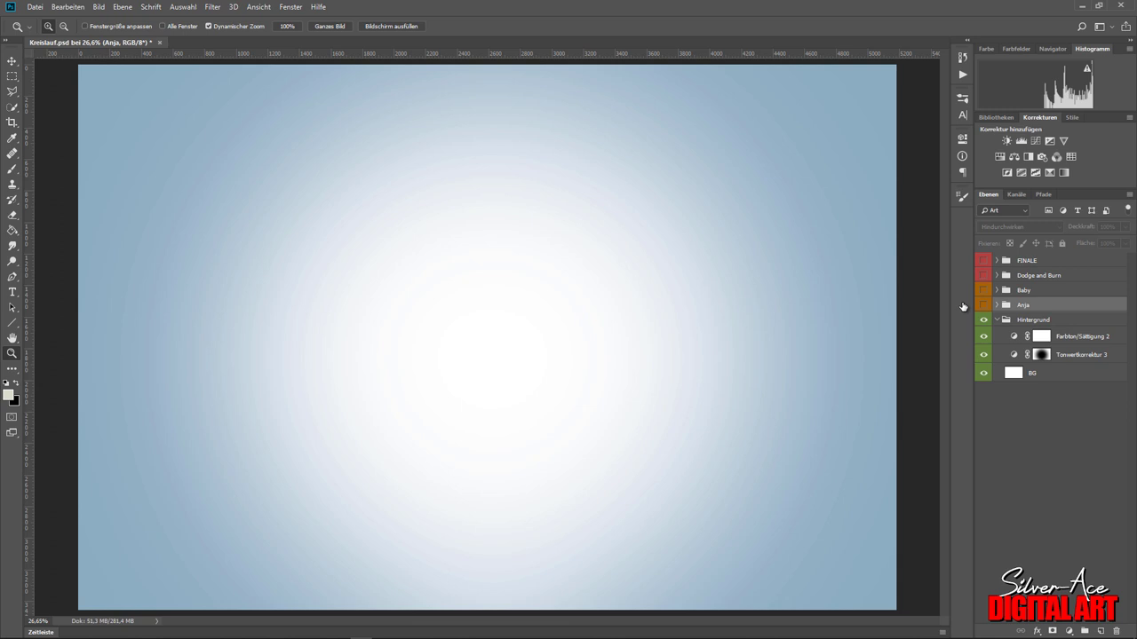
{"action": "left_click", "coordinate": [997, 319]}
{"action": "left_click", "coordinate": [983, 305]}
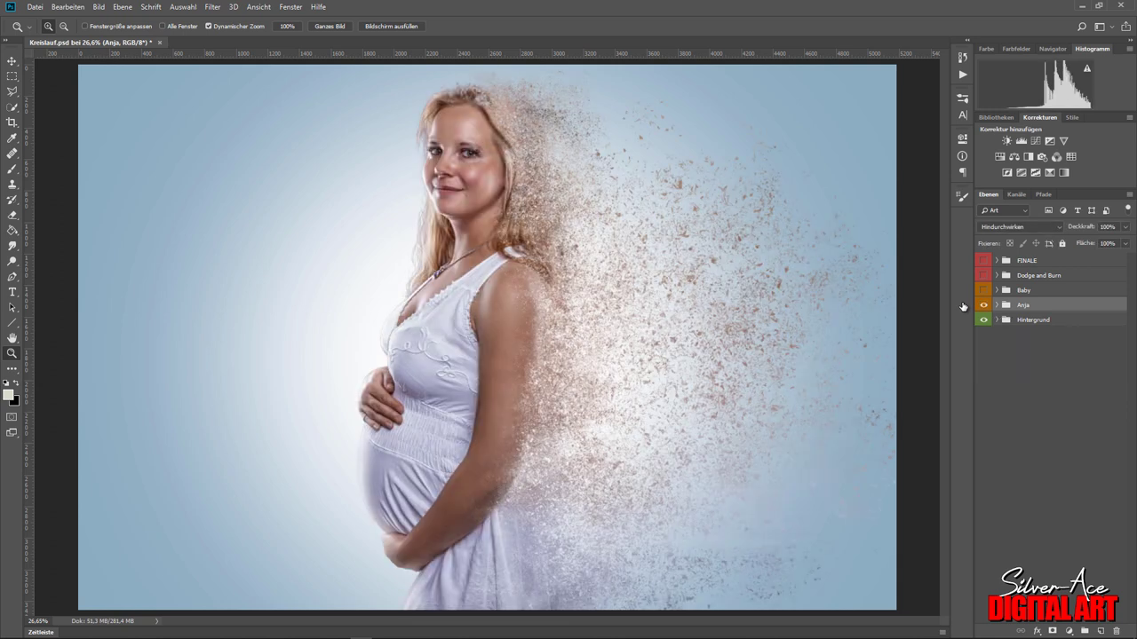
{"action": "left_click", "coordinate": [983, 290]}
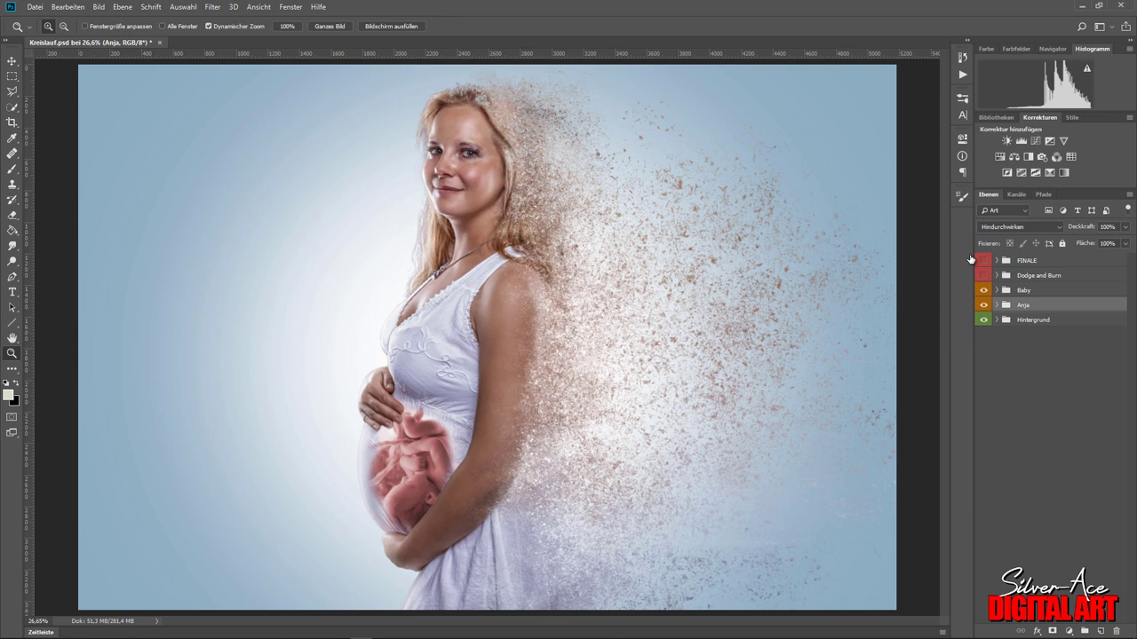
Turn on the Dodge and Burn shading, comparing it off and on, and expand the group.
{"action": "left_click", "coordinate": [983, 276]}
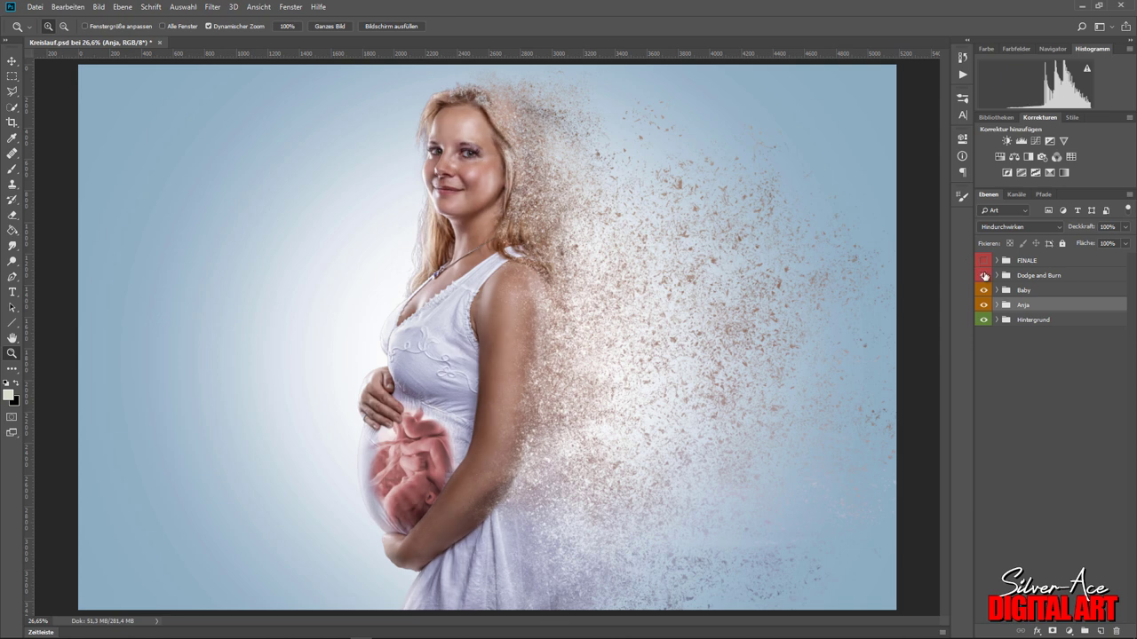
{"action": "left_click", "coordinate": [984, 276]}
{"action": "left_click", "coordinate": [984, 276]}
{"action": "left_click", "coordinate": [996, 275]}
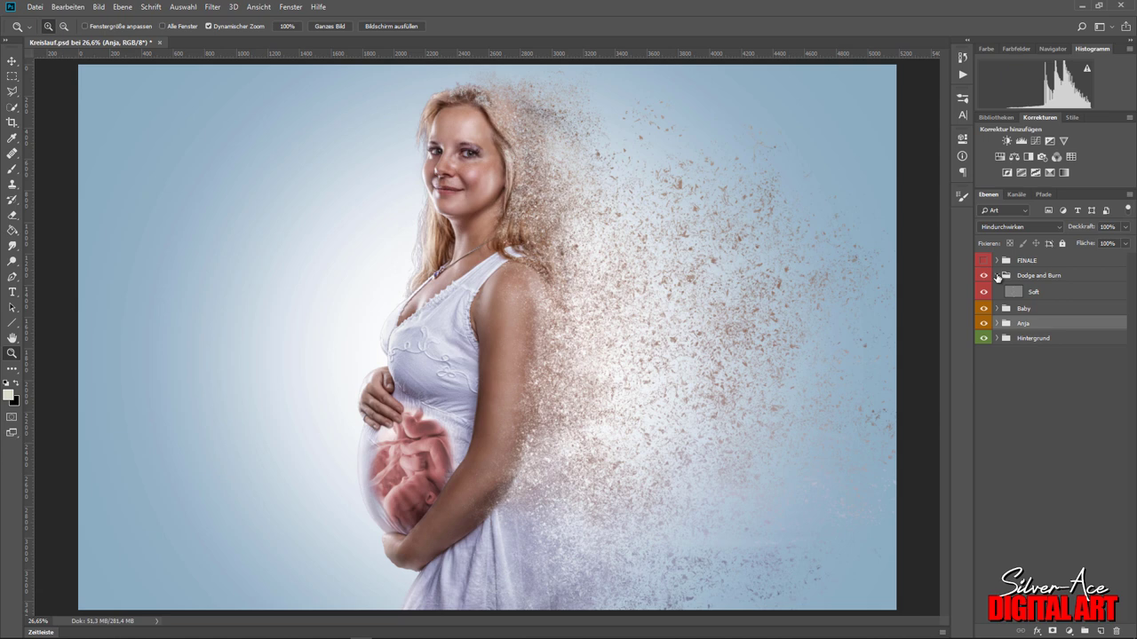
Set the Soft layer to Normal and blend the Dodge and Burn group as Weiches Licht.
{"action": "left_click", "coordinate": [1031, 292]}
{"action": "left_click", "coordinate": [1024, 230]}
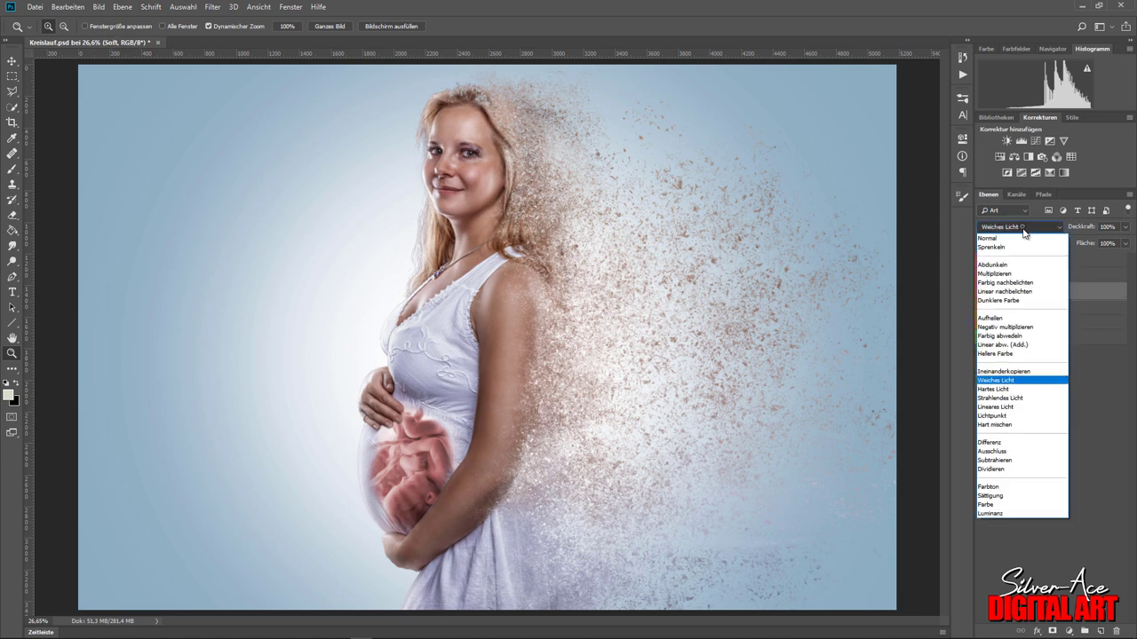
{"action": "left_click", "coordinate": [1022, 230]}
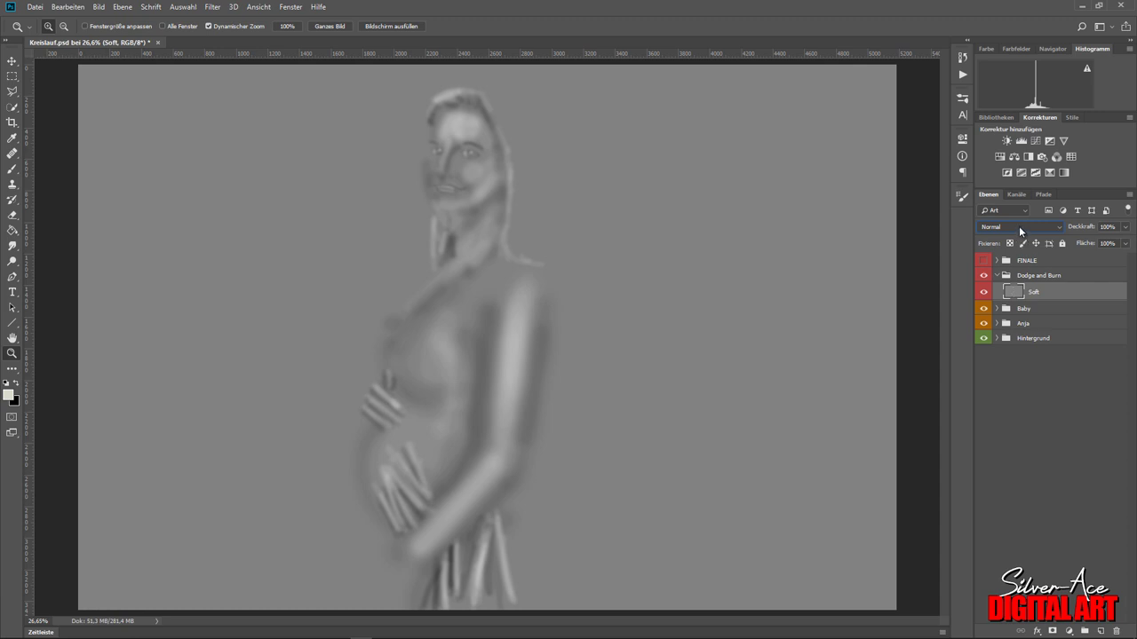
{"action": "left_click", "coordinate": [1018, 227]}
{"action": "left_click", "coordinate": [1016, 232]}
{"action": "left_click", "coordinate": [1015, 227]}
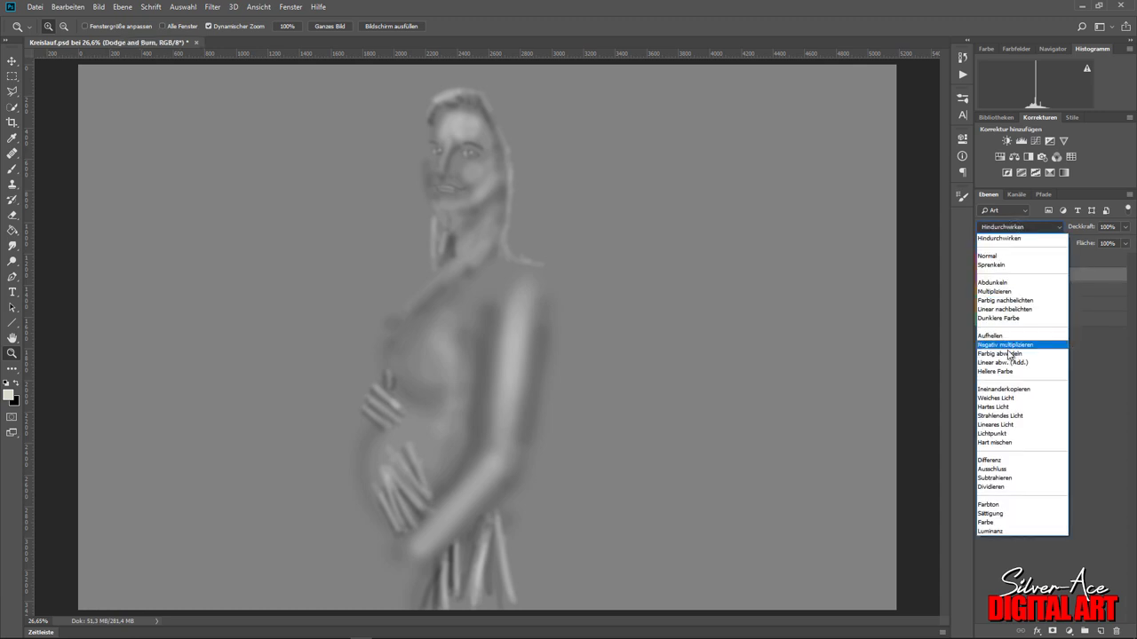
{"action": "left_click", "coordinate": [1004, 395]}
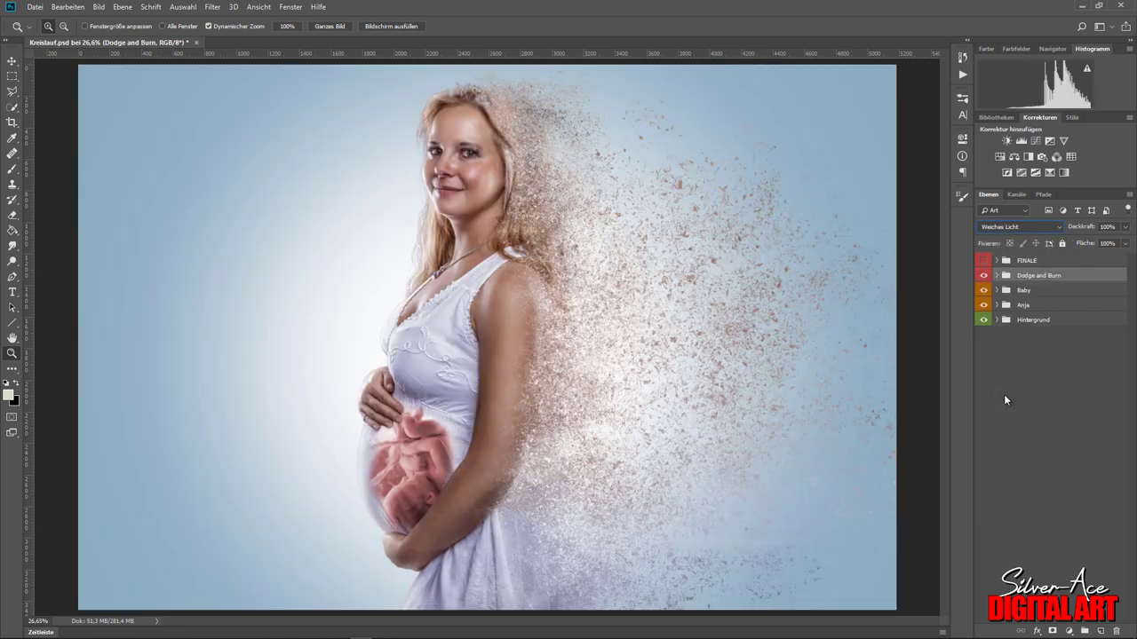
{"action": "left_click", "coordinate": [998, 260]}
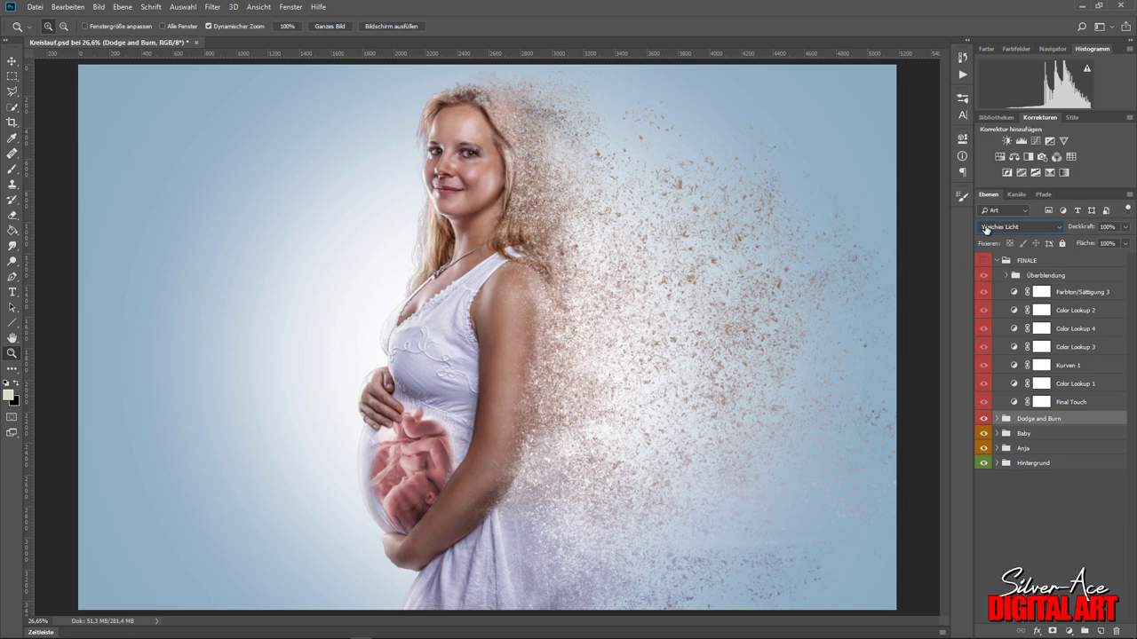
Turn on the FINALE colour grading, compare it off and on, then collapse and select the group.
{"action": "left_click", "coordinate": [984, 261]}
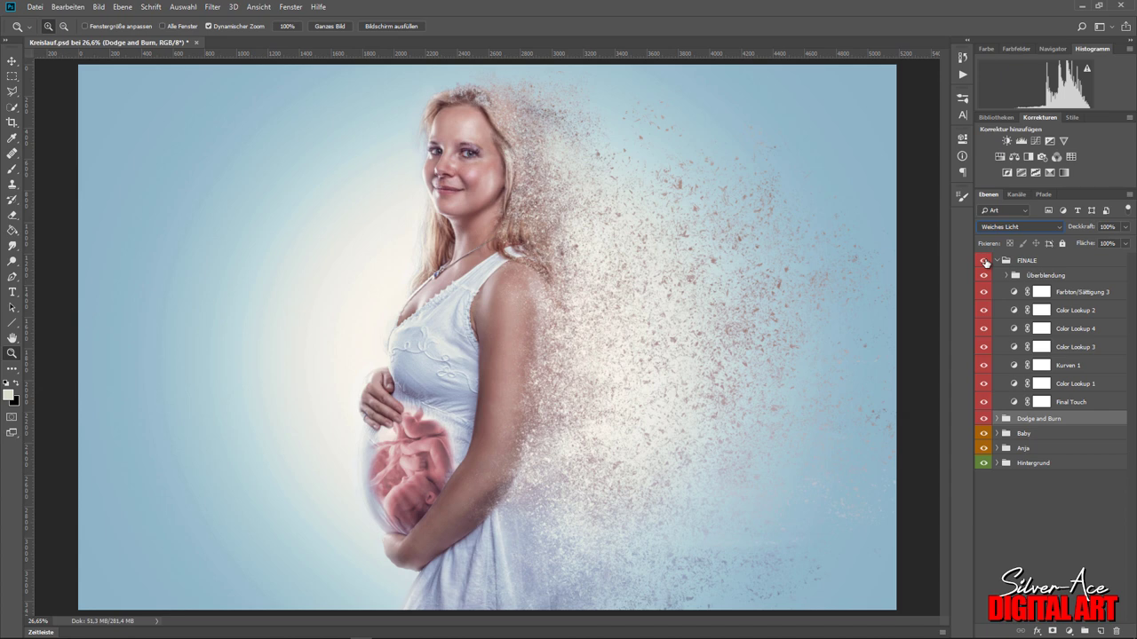
{"action": "left_click", "coordinate": [984, 261]}
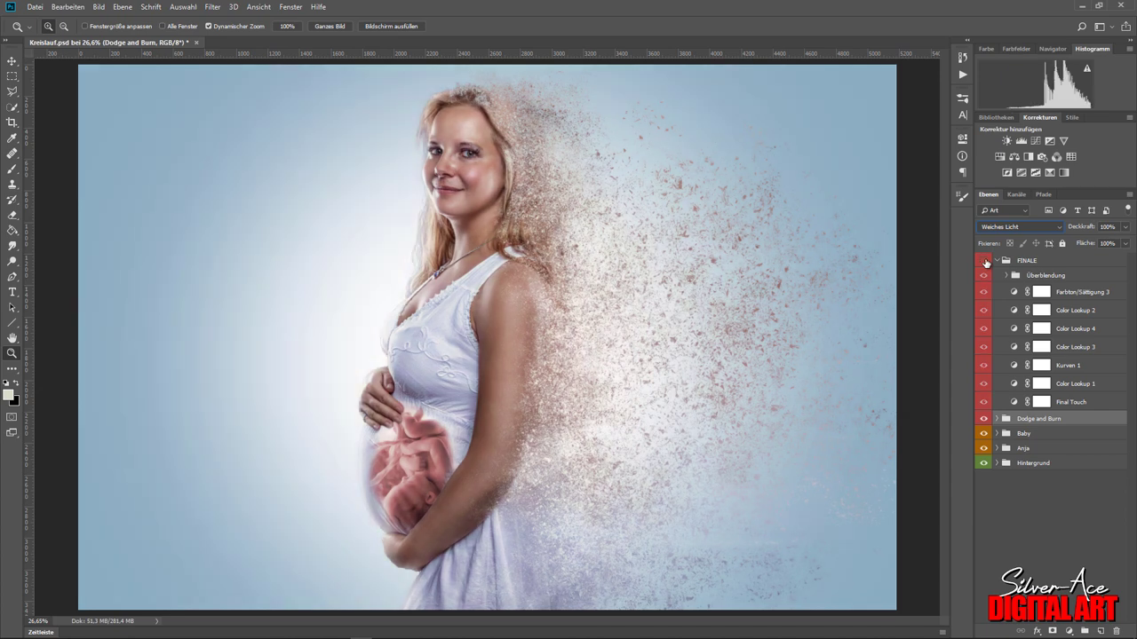
{"action": "left_click", "coordinate": [984, 262]}
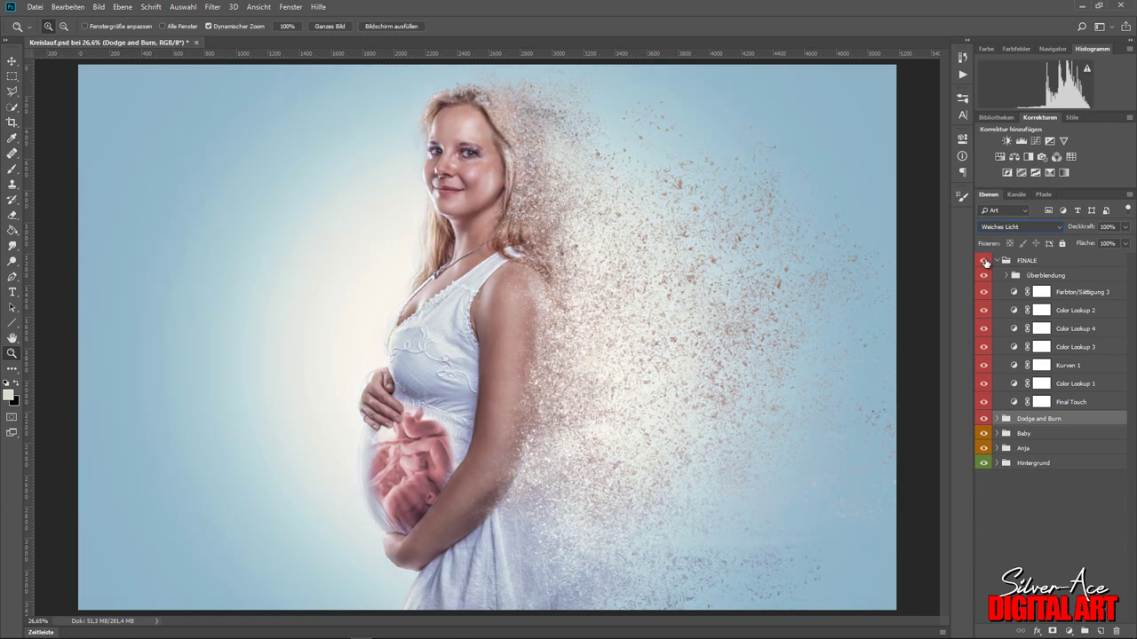
{"action": "left_click", "coordinate": [997, 260]}
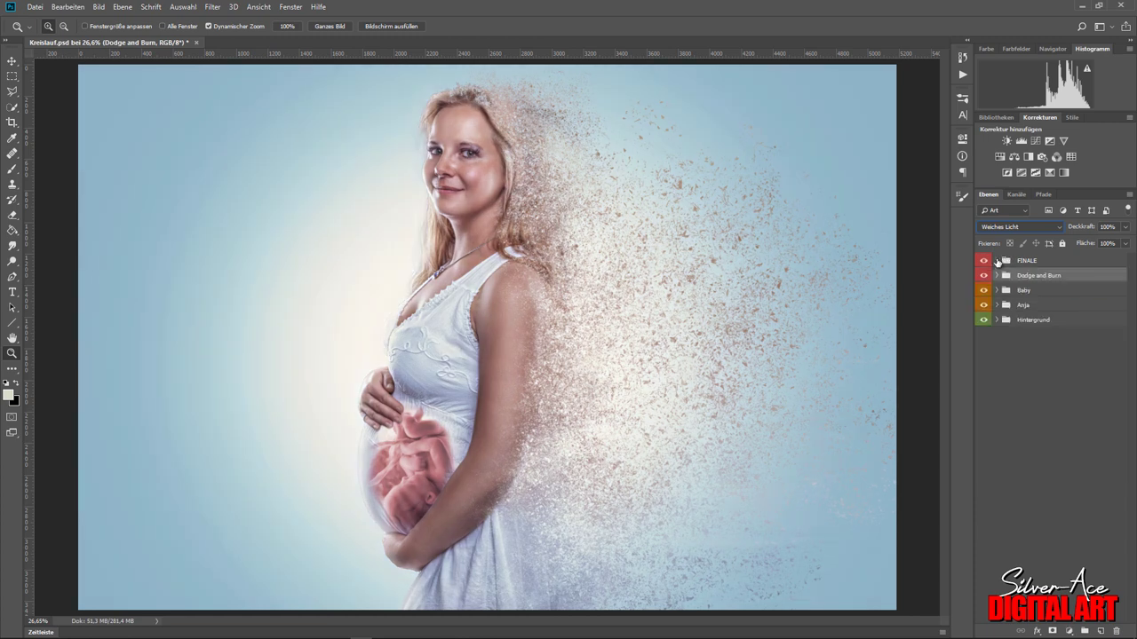
{"action": "left_click", "coordinate": [1053, 265]}
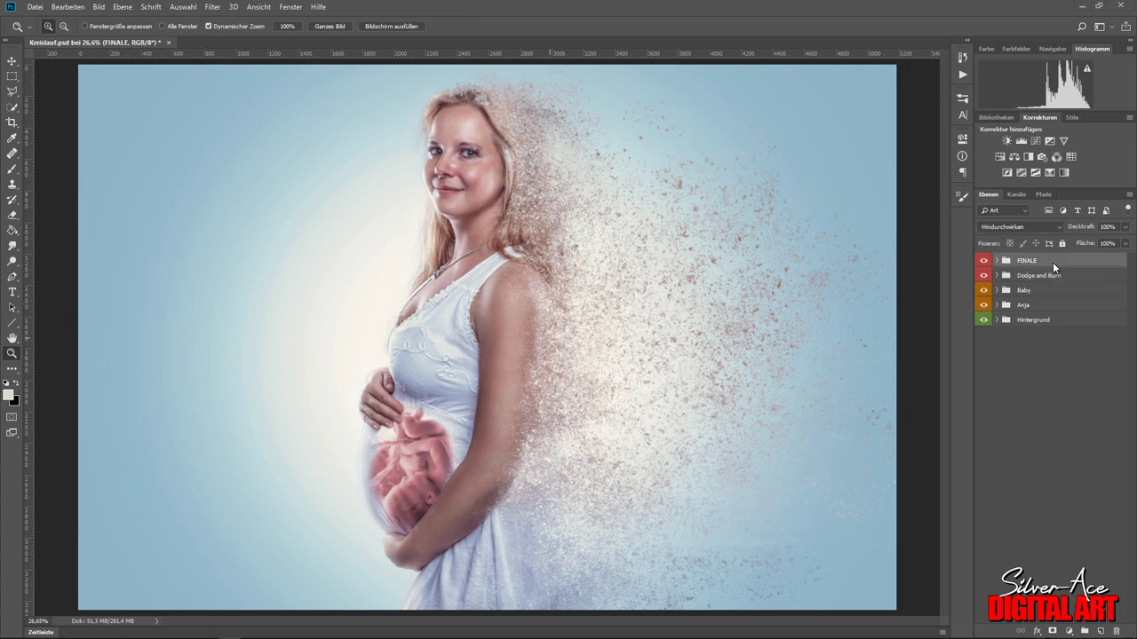